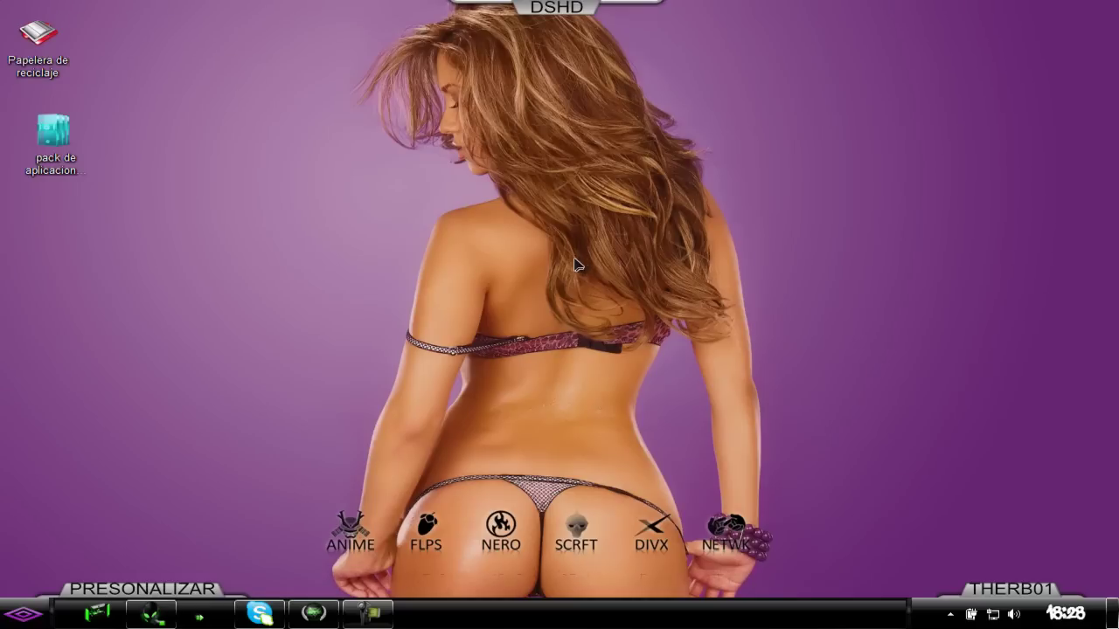
Extract the "pack de aplicaciones w7" archive onto the desktop and open the extracted folder.
left_click_drag(49, 156, 525, 278)
left_click_drag(423, 164, 661, 367)
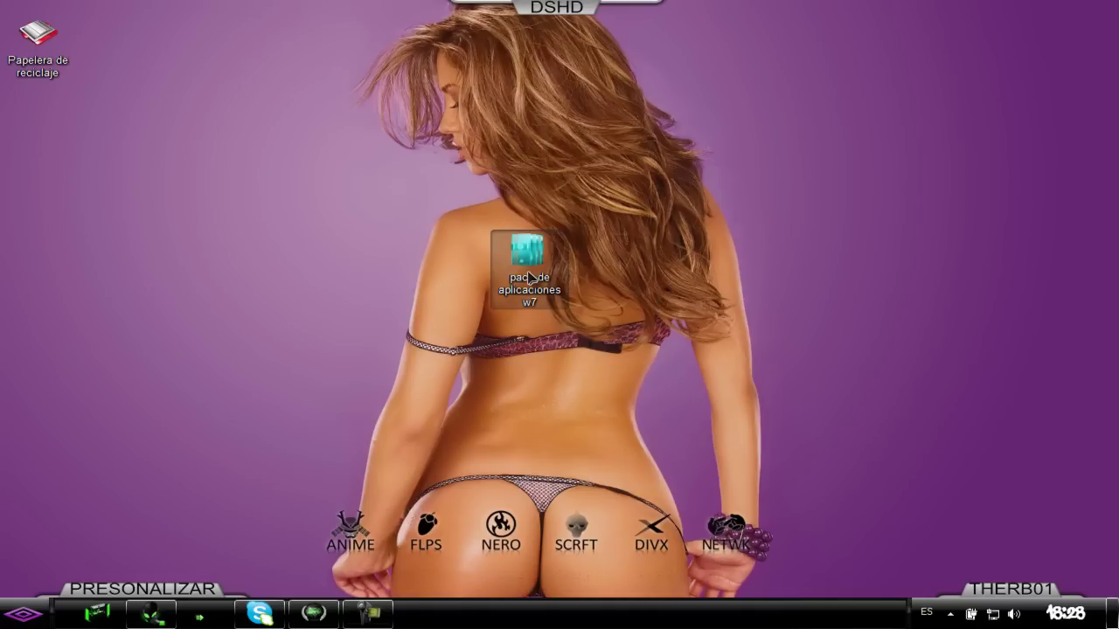
right_click(530, 278)
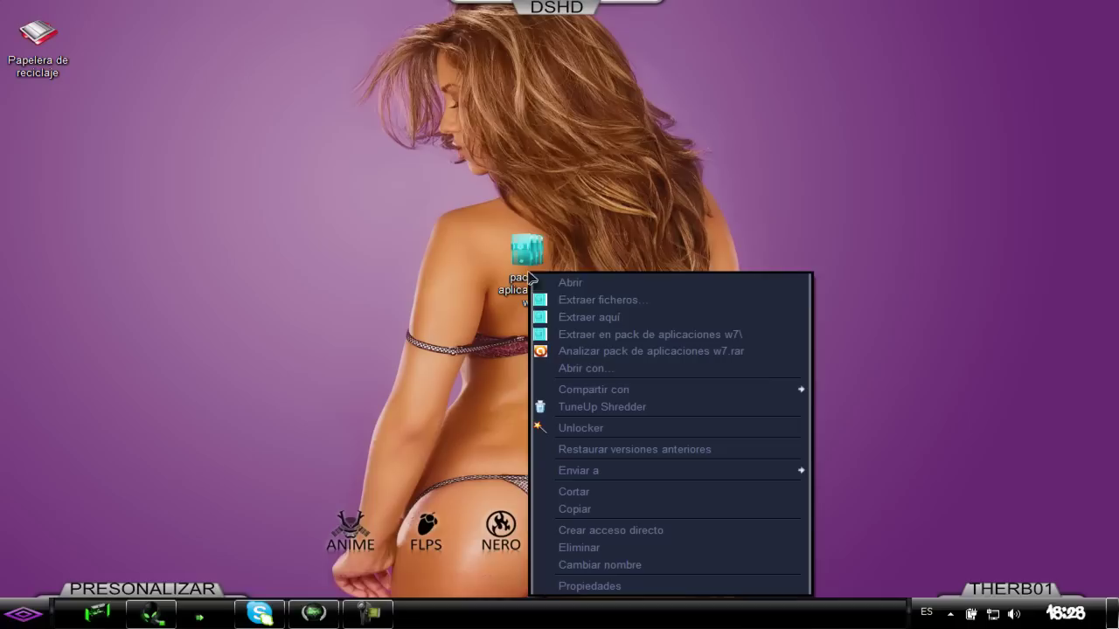
left_click(601, 317)
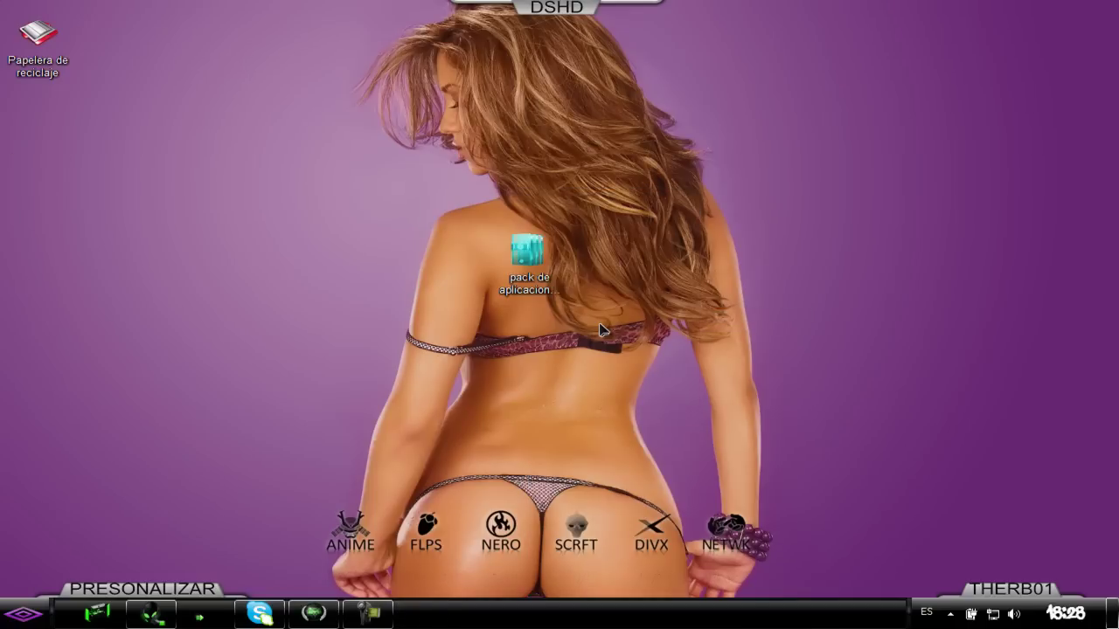
left_click_drag(533, 284, 121, 72)
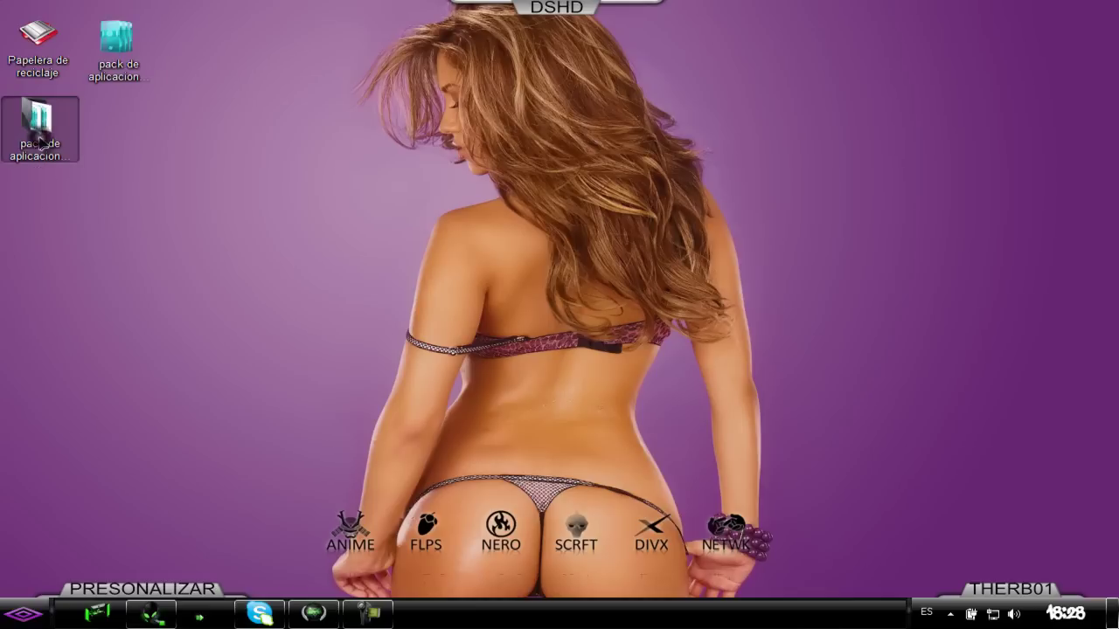
double_click(40, 139)
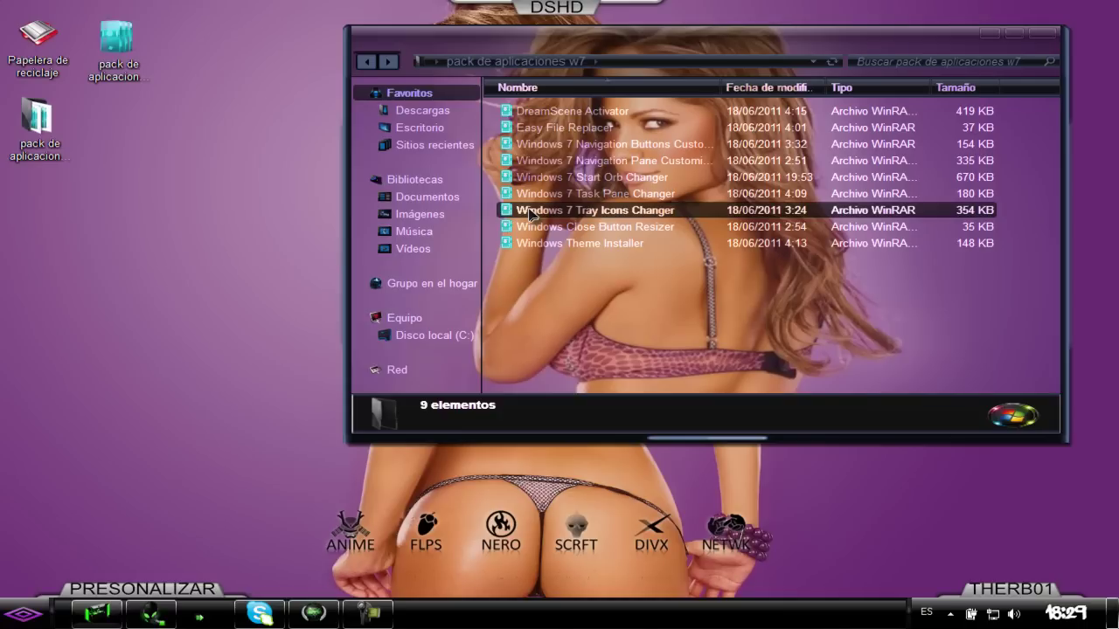
left_click_drag(509, 299, 655, 110)
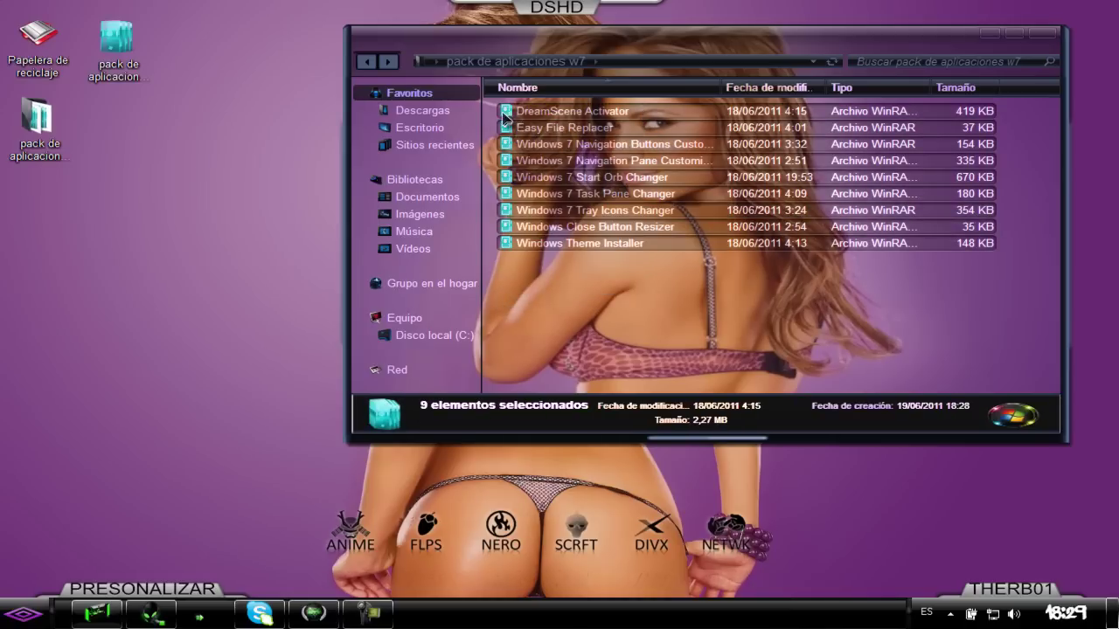
left_click_drag(495, 108, 647, 316)
left_click(612, 306)
Move the Windows Theme Installer archive to the desktop, extract it there and open the resulting folder.
left_click_drag(551, 248, 242, 269)
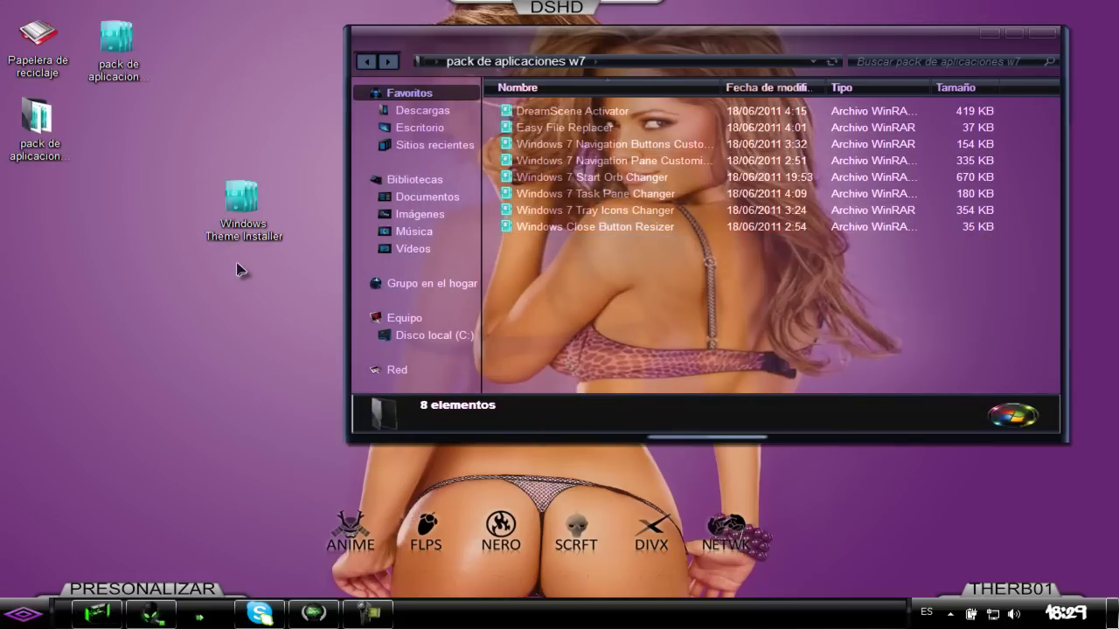
right_click(254, 223)
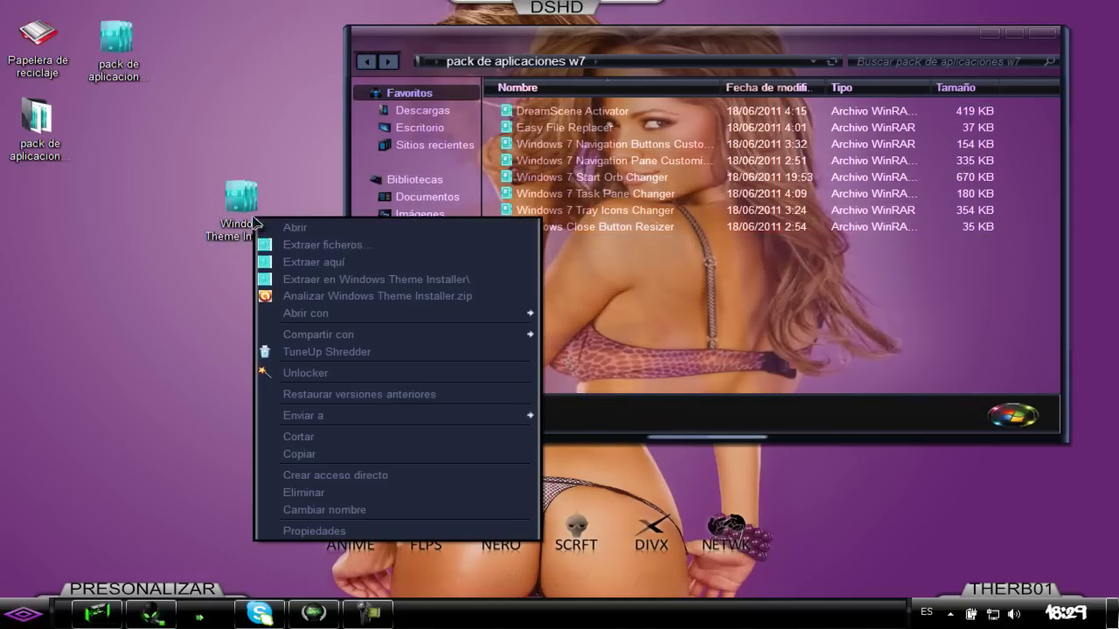
left_click(295, 262)
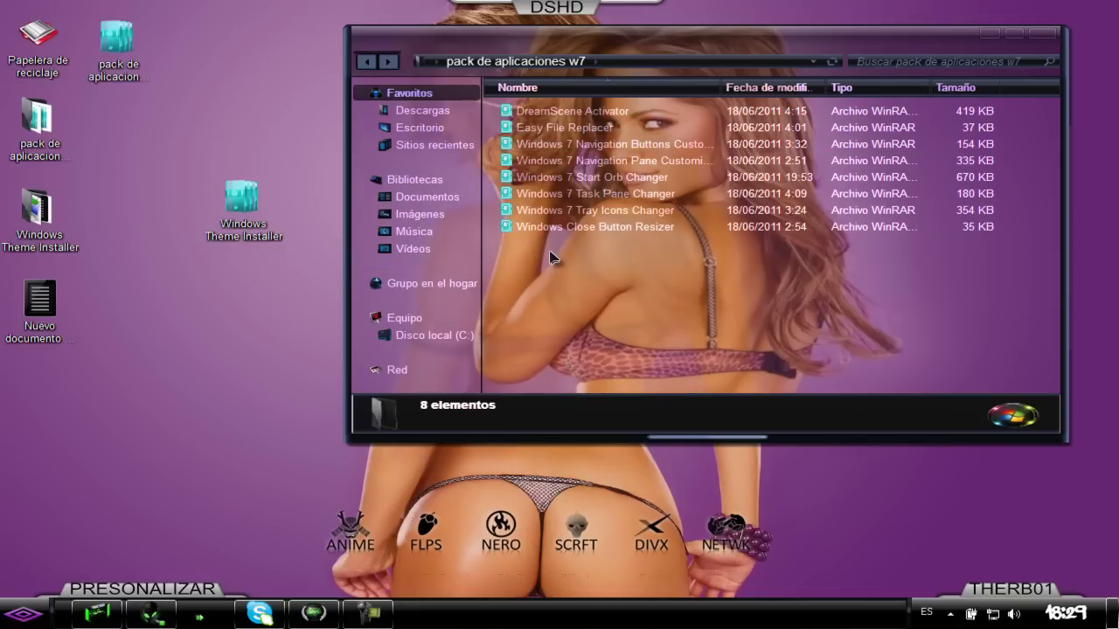
double_click(74, 227)
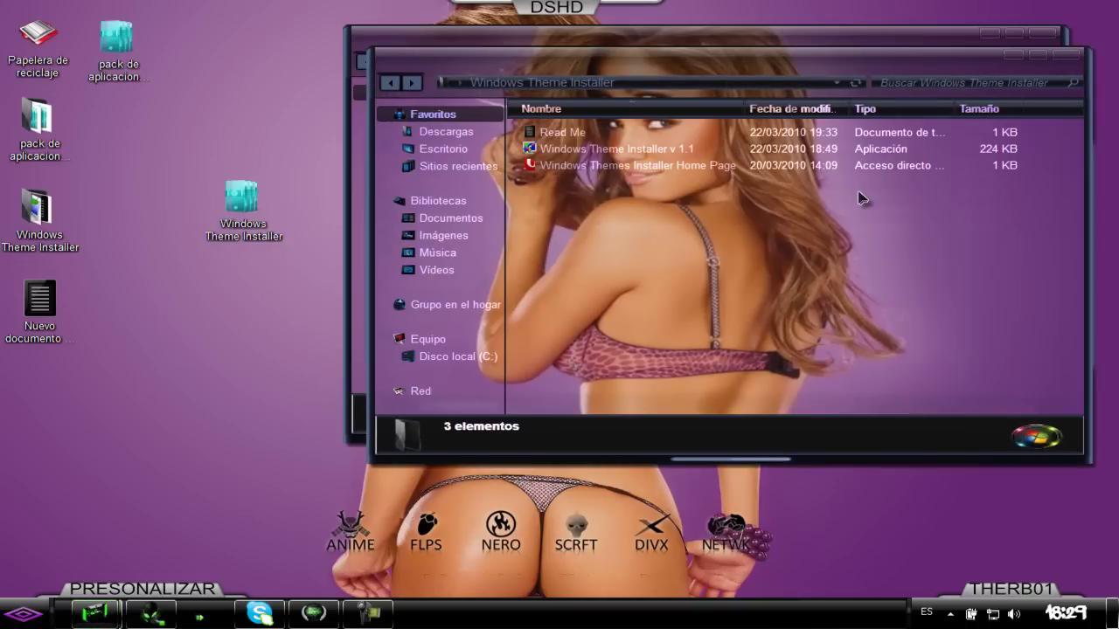
left_click_drag(799, 70, 694, 76)
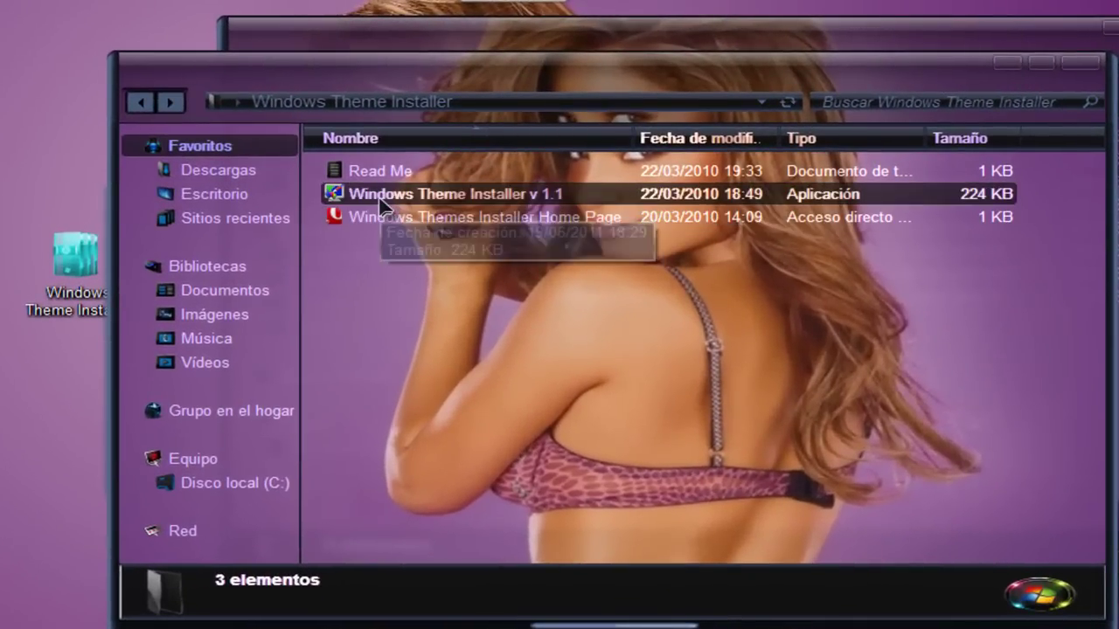
Run Windows Theme Installer v 1.1 as administrator and move its window clear of the lower screen area.
right_click(454, 210)
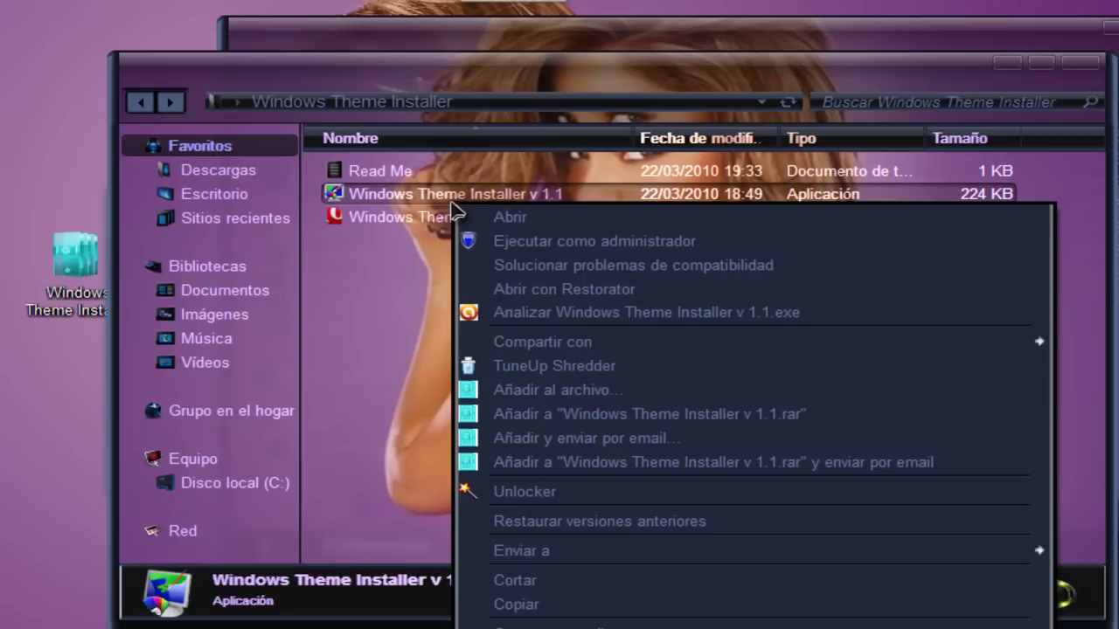
left_click(570, 242)
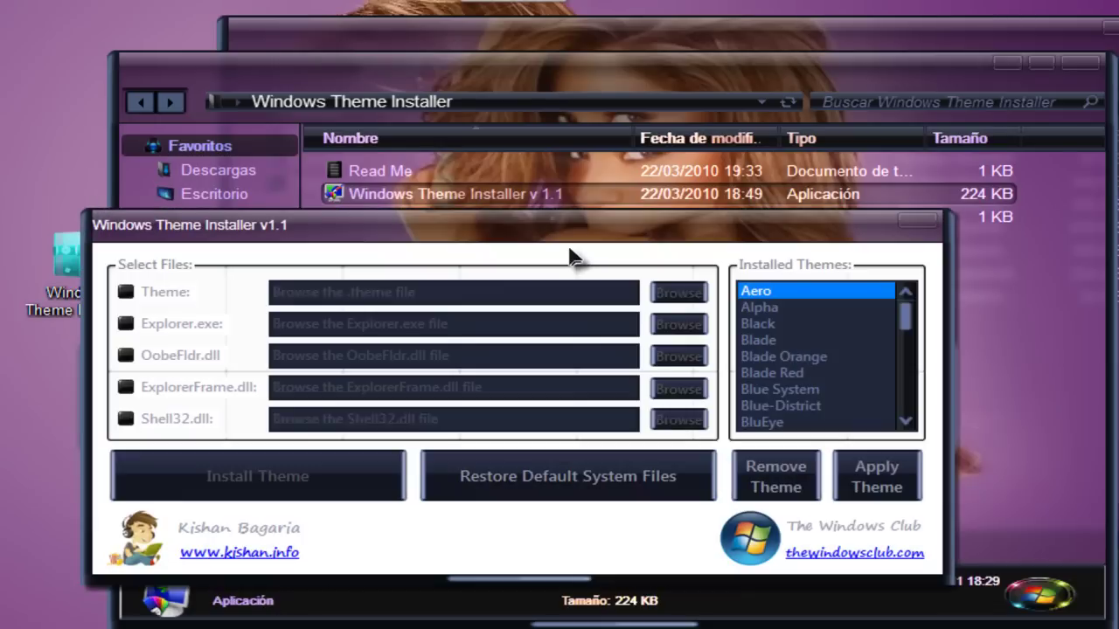
left_click_drag(551, 240, 528, 131)
Enable the Theme file option and browse for a .theme file, closing the file dialog without choosing one.
left_click(104, 186)
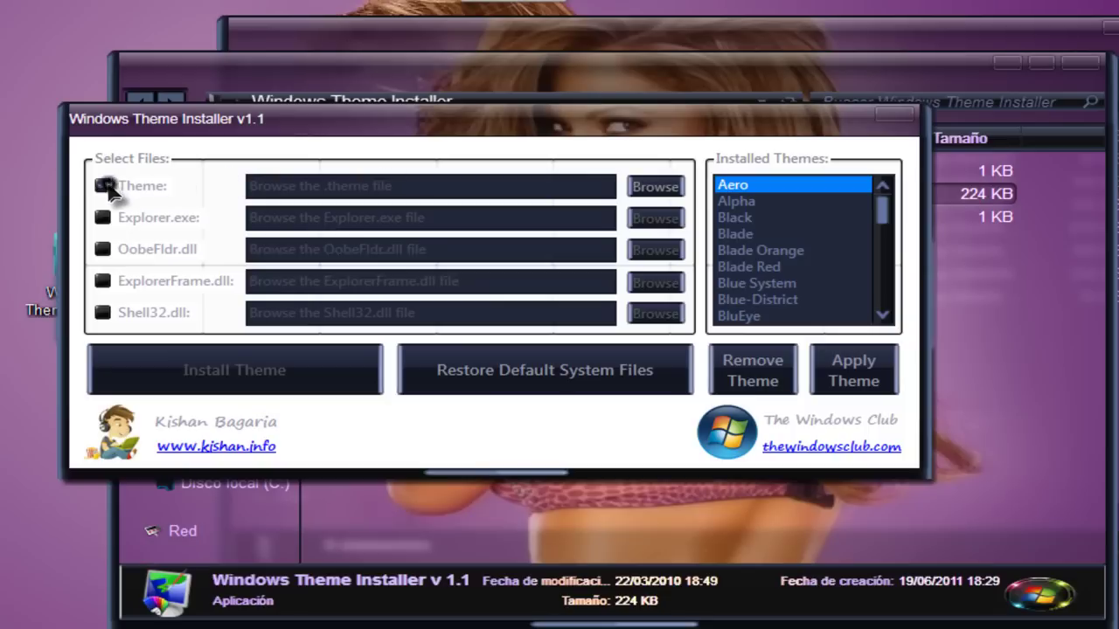
left_click(661, 191)
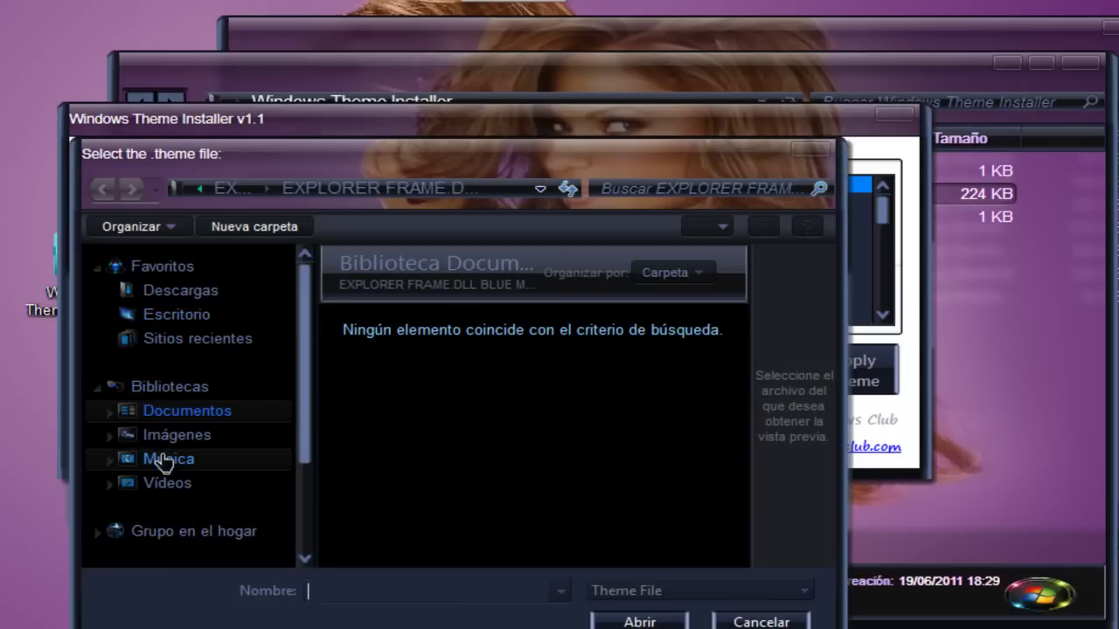
left_click(614, 621)
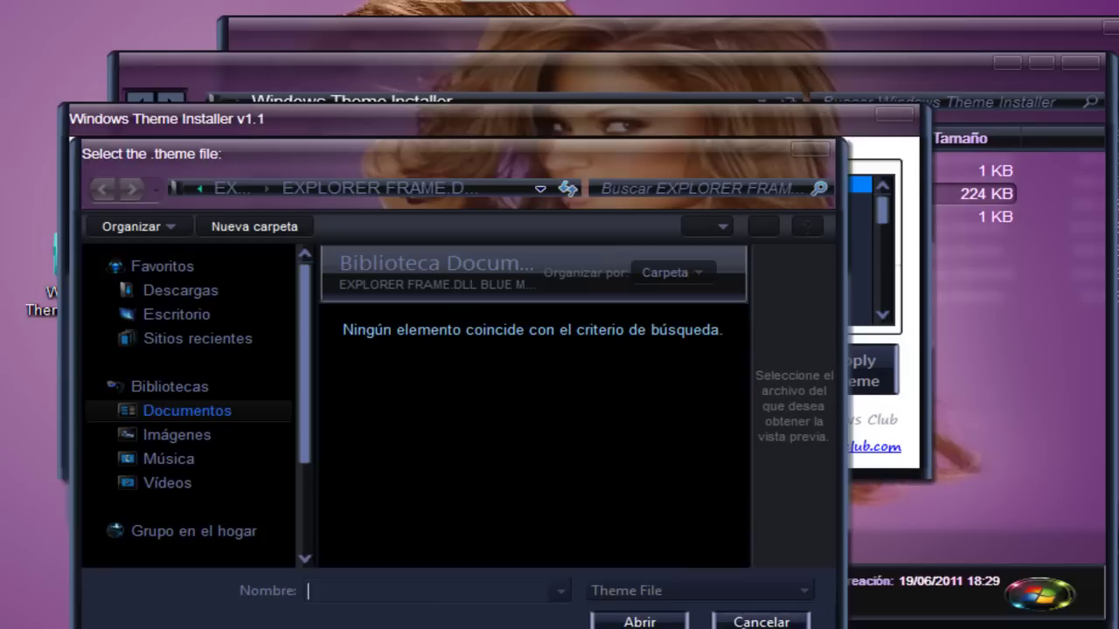
left_click(761, 621)
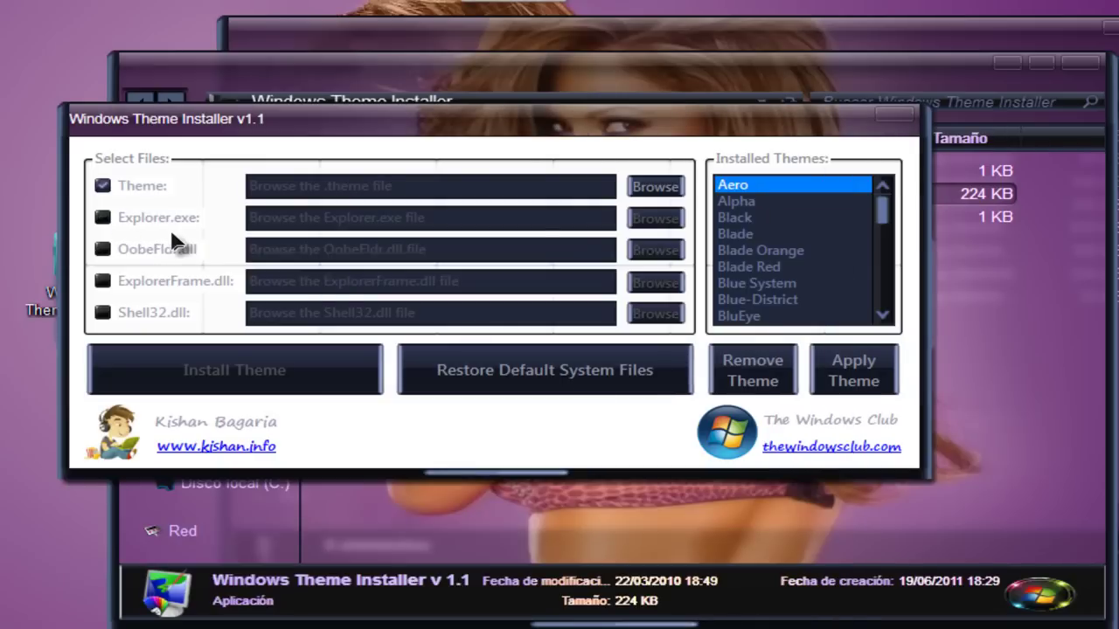
Enable the Explorer.exe option and browse for its file, closing the file dialog without choosing one.
left_click(108, 220)
left_click(633, 219)
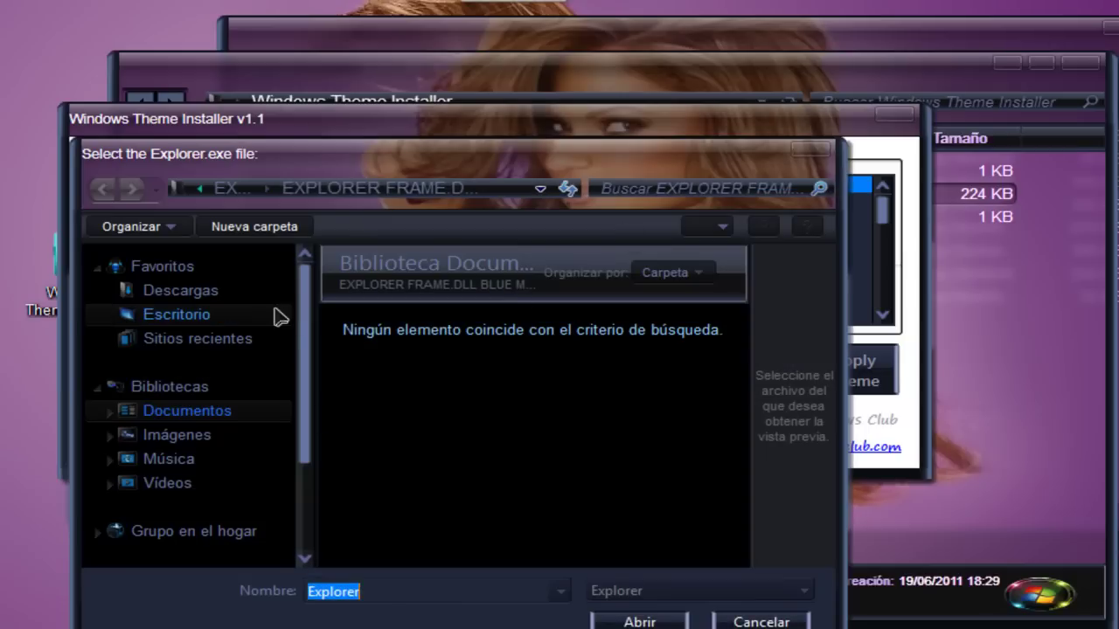
left_click_drag(805, 166, 808, 167)
left_click(806, 162)
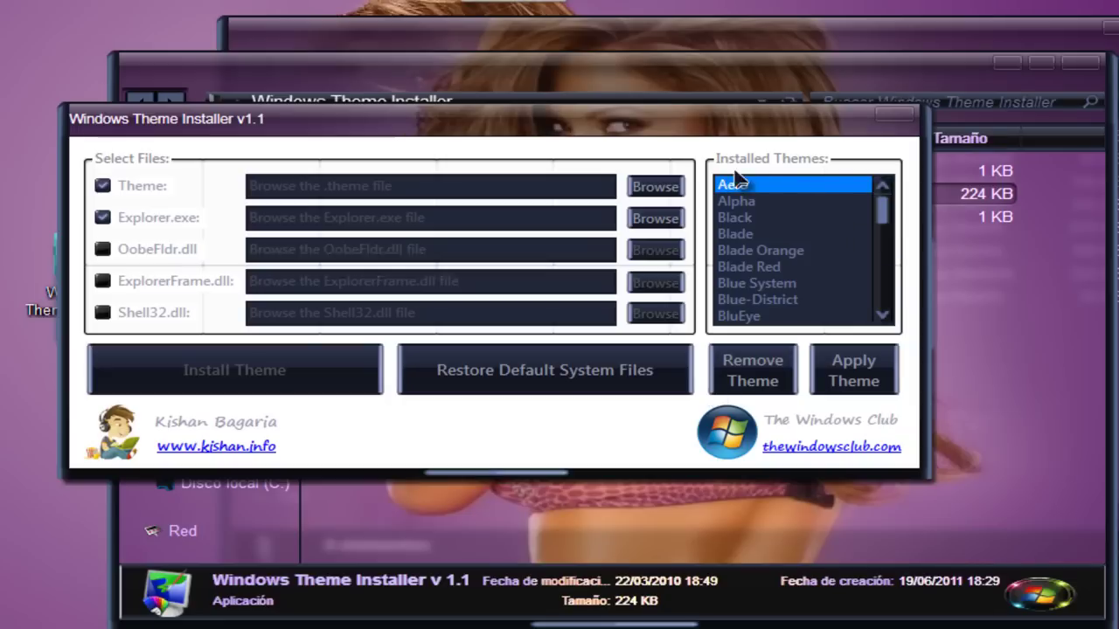
Apply the installed Black theme and close the Windows Theme Installer.
mouse_move(880, 215)
left_mouse_down()
mouse_move(884, 318)
mouse_move(882, 220)
left_mouse_up()
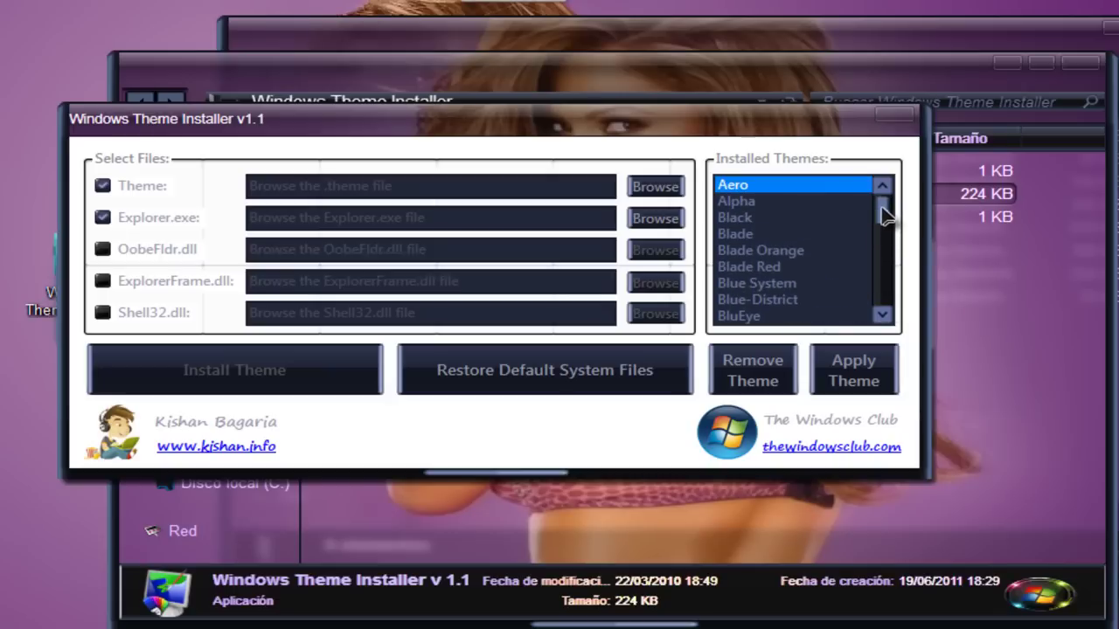
left_click(737, 218)
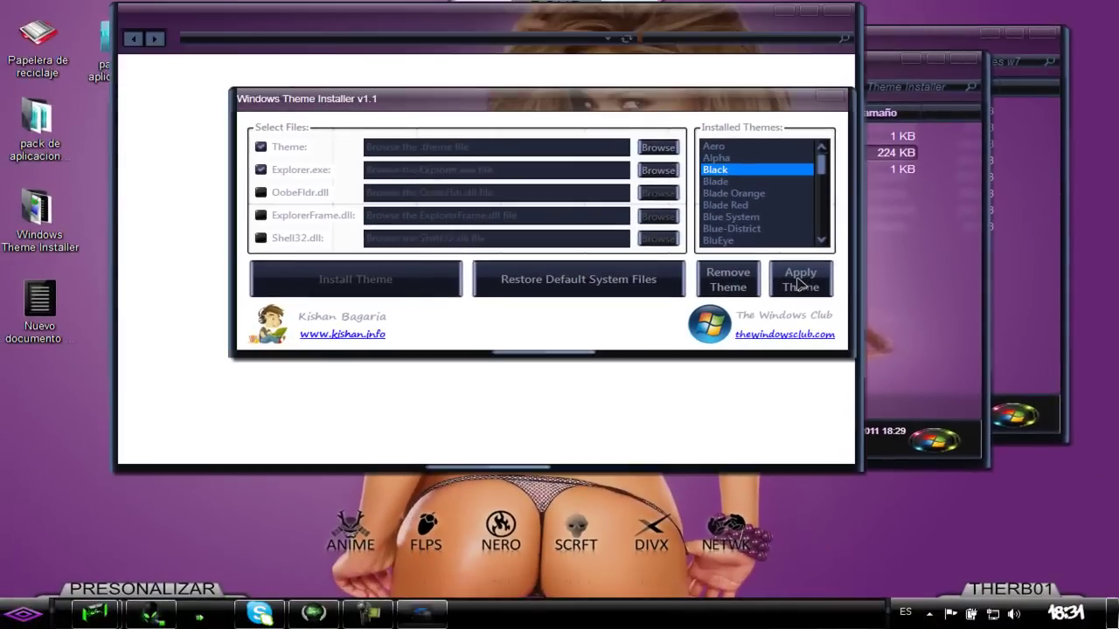
left_click(802, 288)
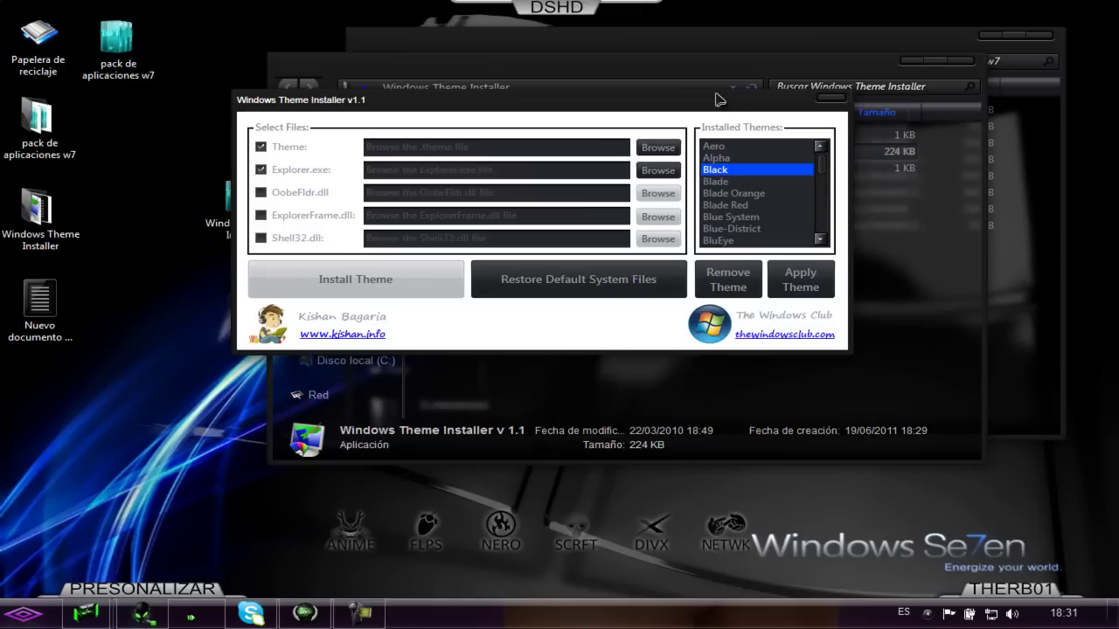
left_click_drag(636, 108, 711, 130)
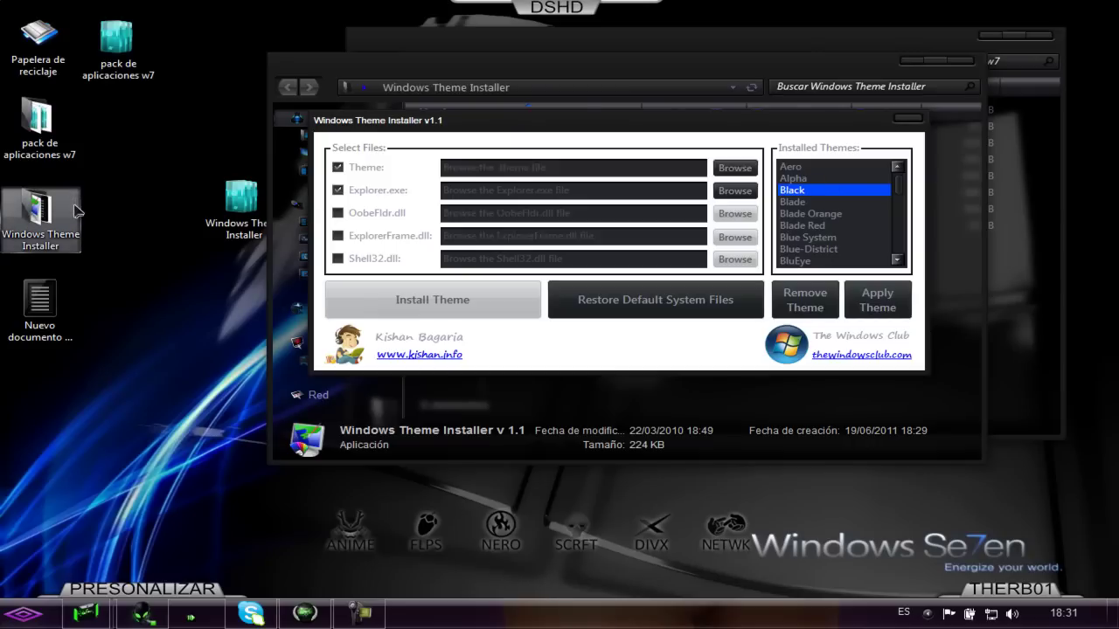
left_click(908, 123)
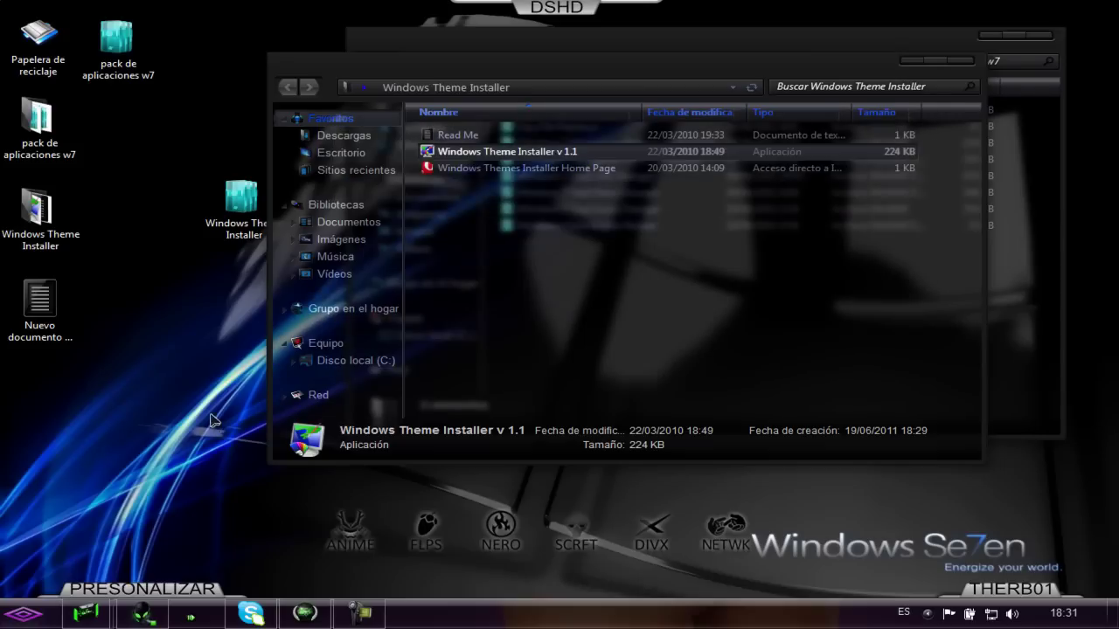
Run the theme installer as administrator again, enable the Theme option and view its file browser without choosing a file.
right_click(479, 160)
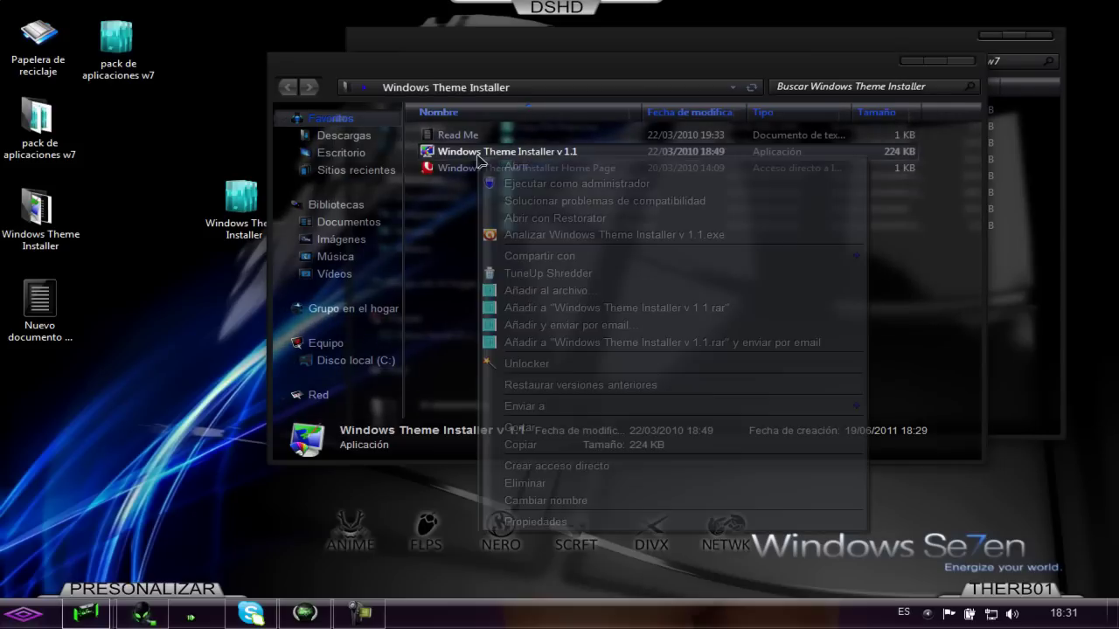
left_click(530, 185)
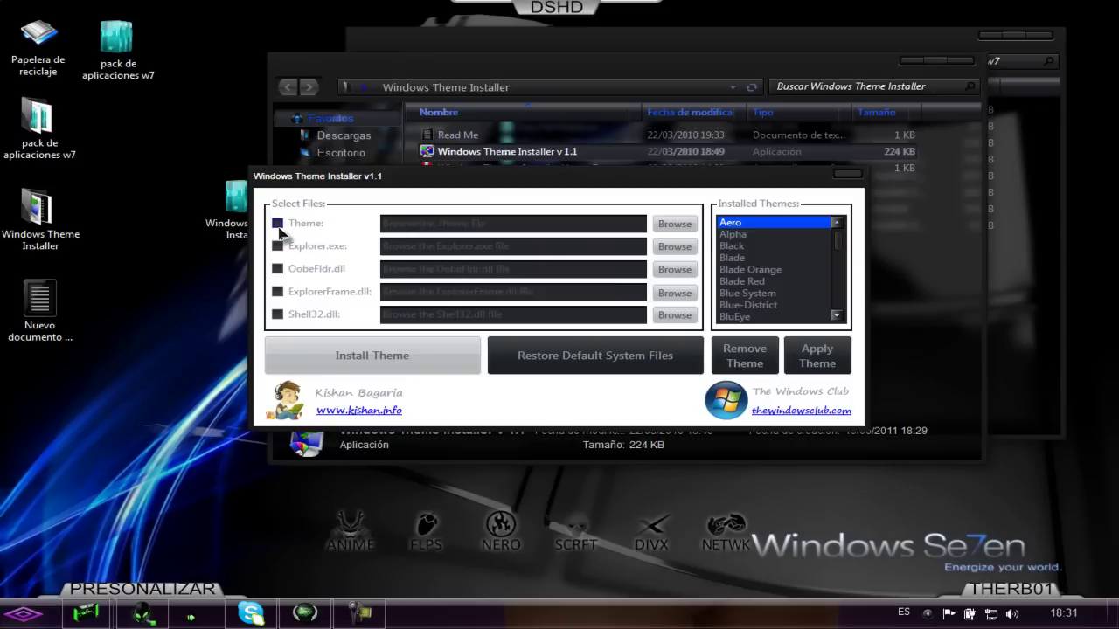
left_click(278, 225)
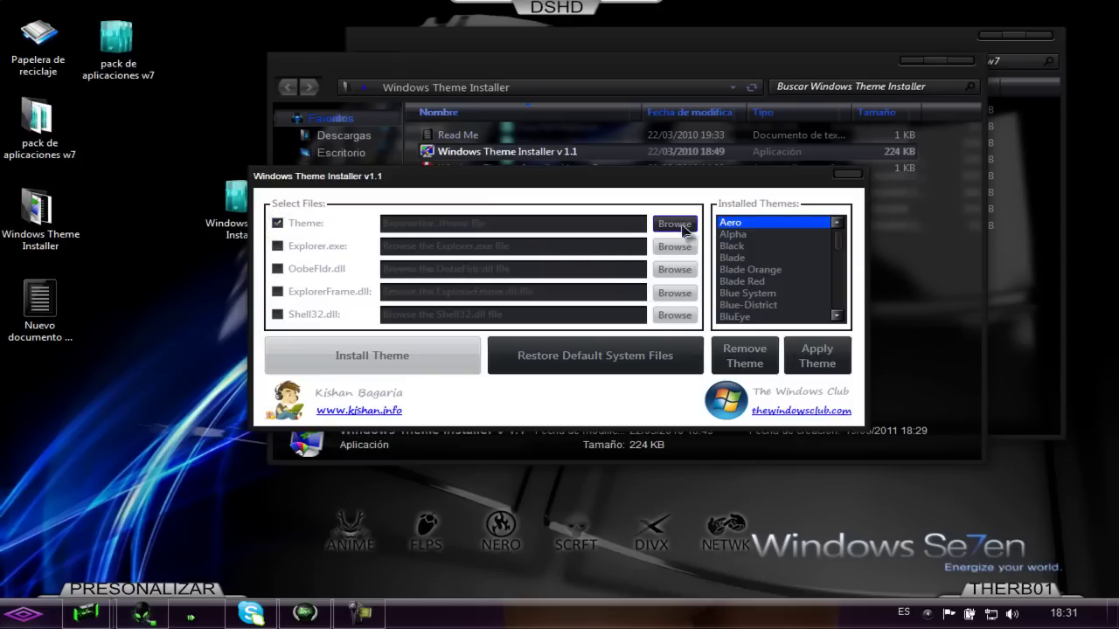
left_click(682, 226)
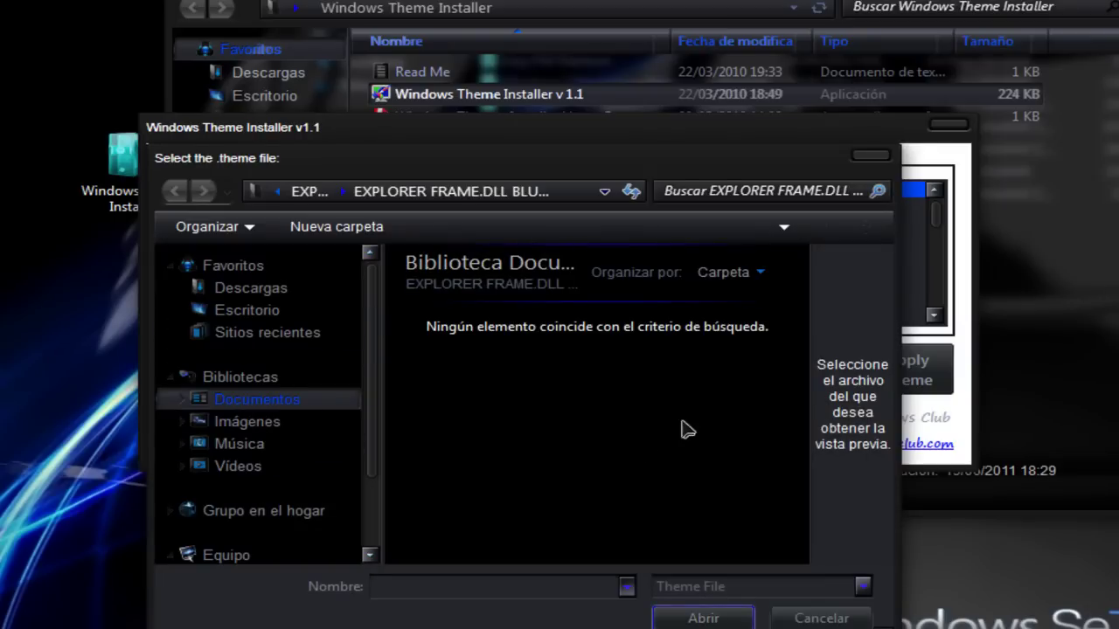
left_click(871, 155)
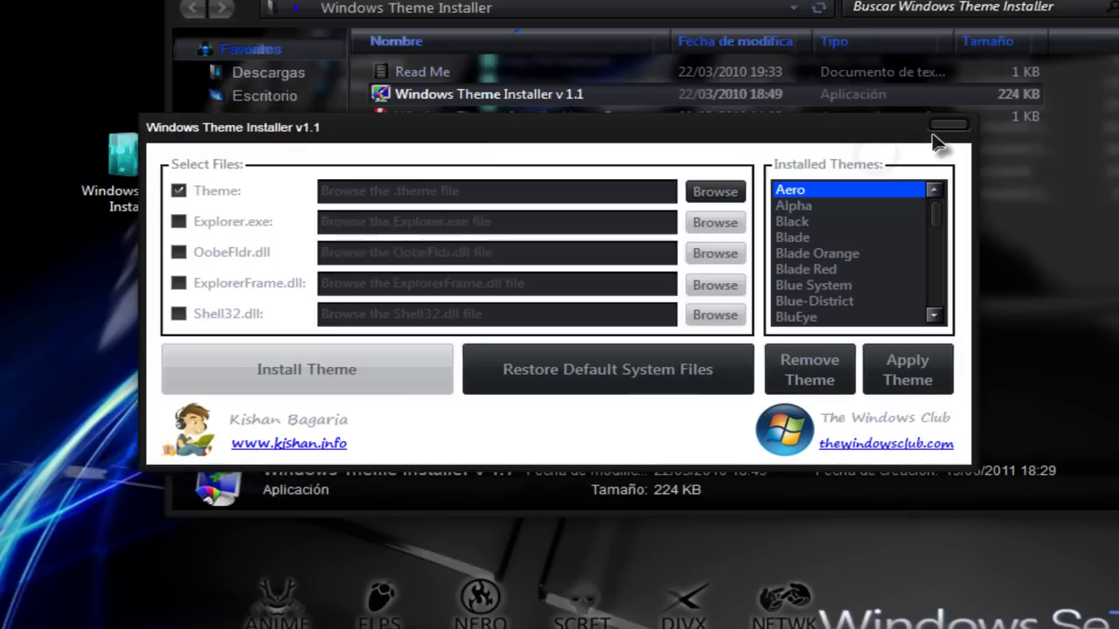
Close the theme installer and its folder, and remove the Windows Theme Installer files from the desktop.
left_click(946, 125)
key("alt+F4")
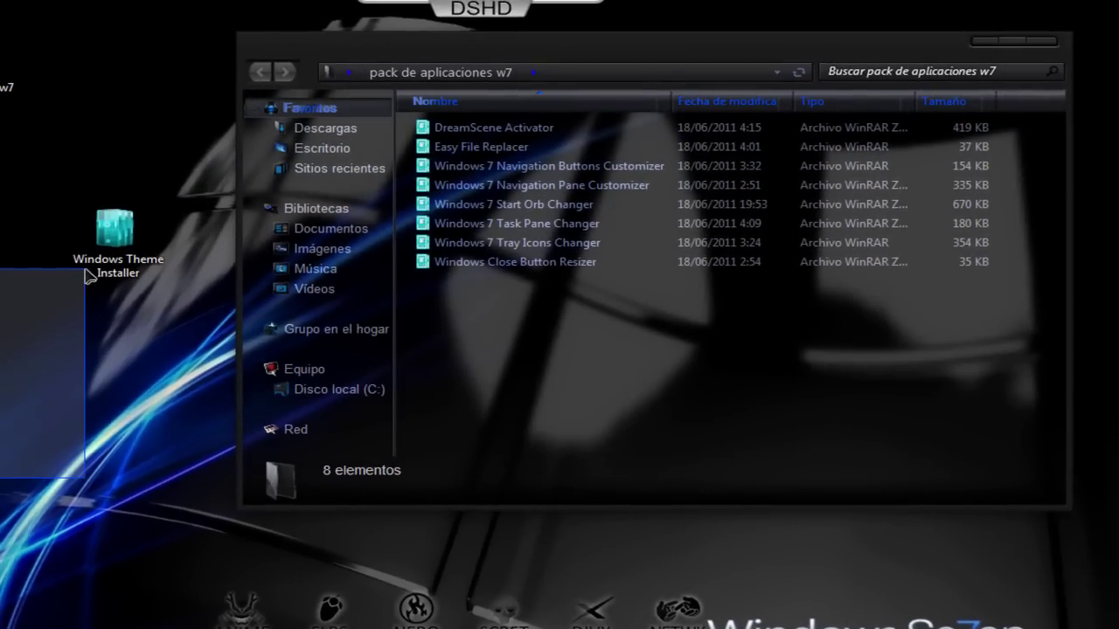
left_click_drag(119, 247, 7, 54)
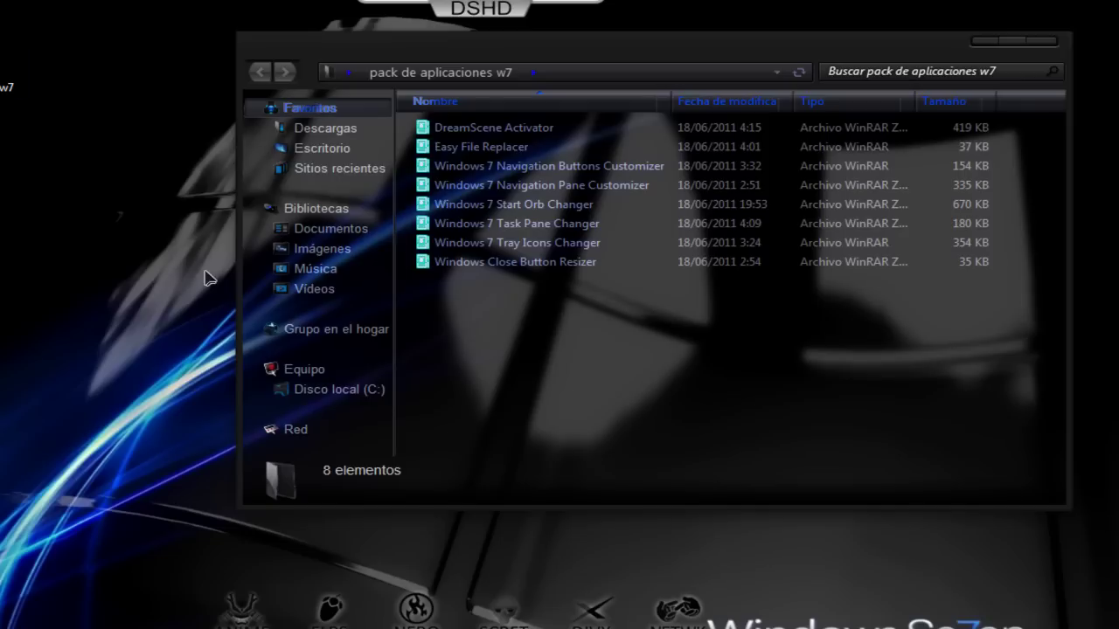
Extract the Windows Close Button Resizer archive on the desktop and run the extracted program as administrator.
left_click_drag(529, 262, 265, 281)
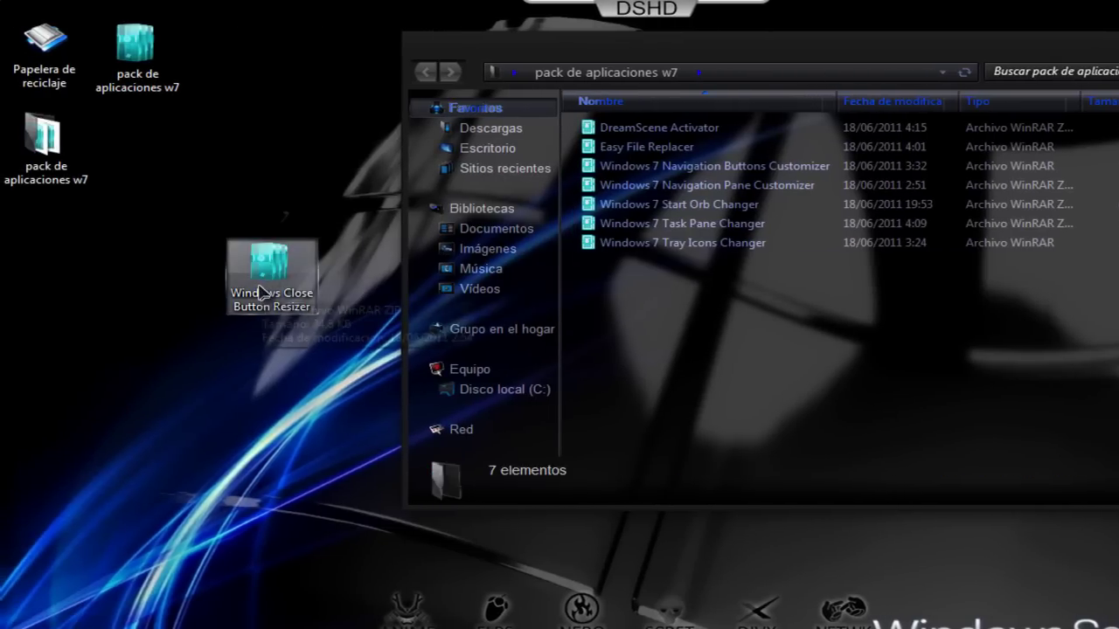
right_click(260, 286)
left_click(318, 346)
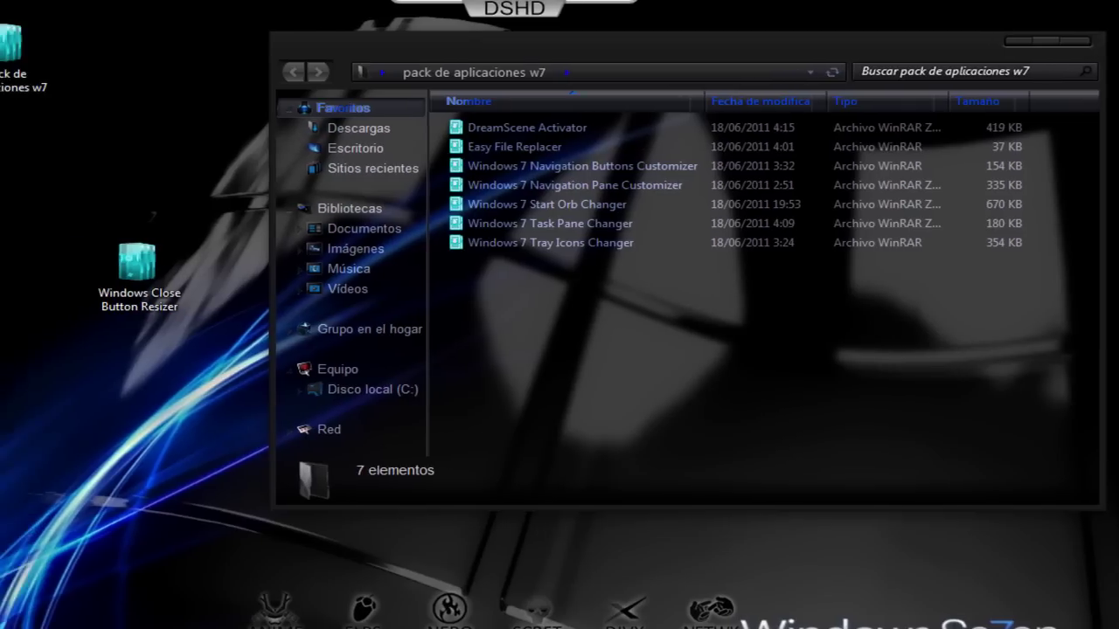
right_click(79, 253)
left_click(152, 251)
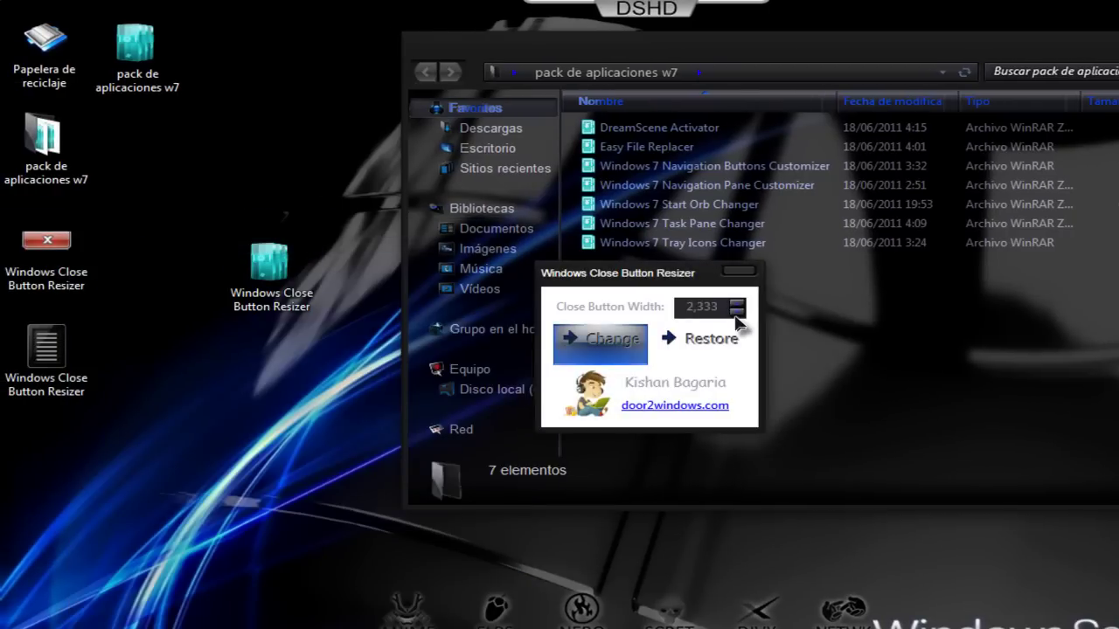
Set the close button width to 8,333 in the Windows Close Button Resizer.
left_click(736, 302)
left_click(737, 303)
left_click(737, 302)
left_click(737, 302)
left_click(737, 302)
left_click(736, 302)
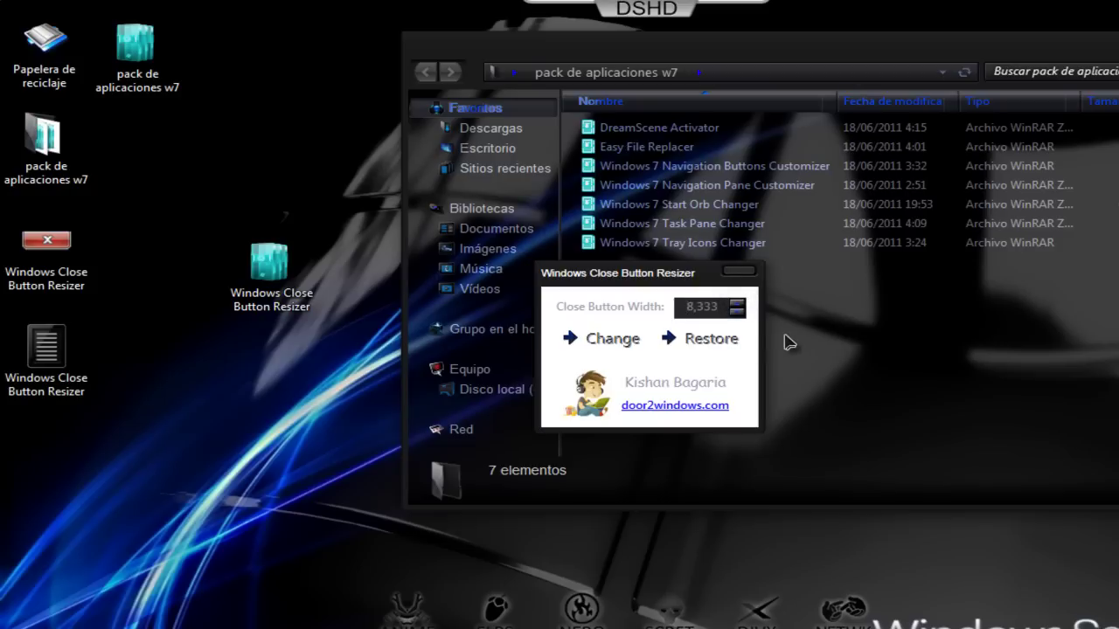
Apply the 8,333 close button width and check the resized button on the Documentos library window.
left_click(616, 349)
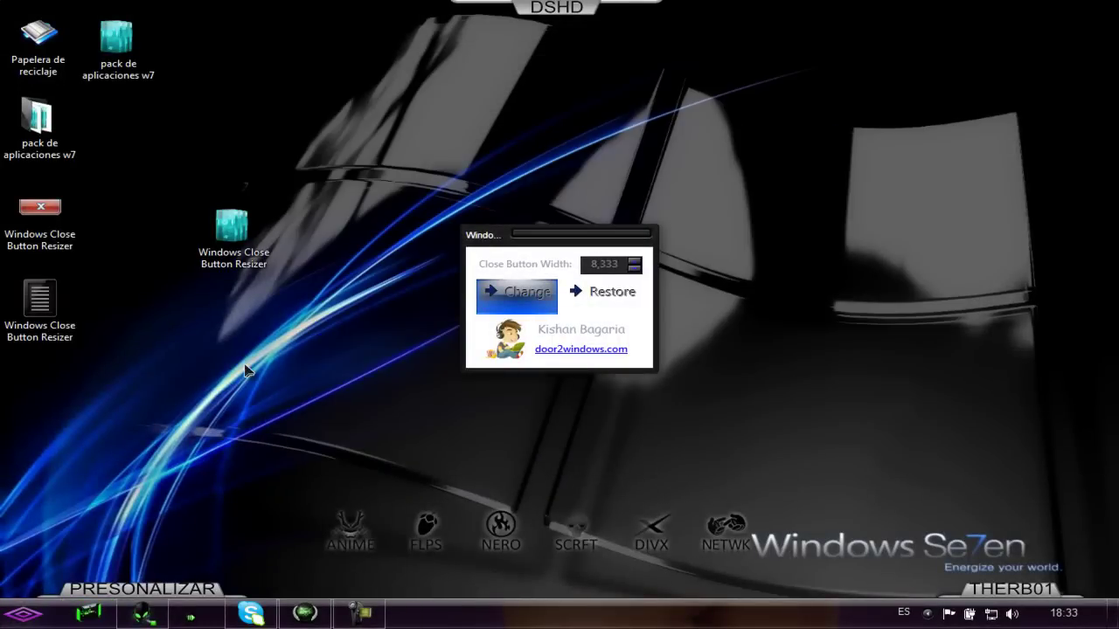
left_click(38, 618)
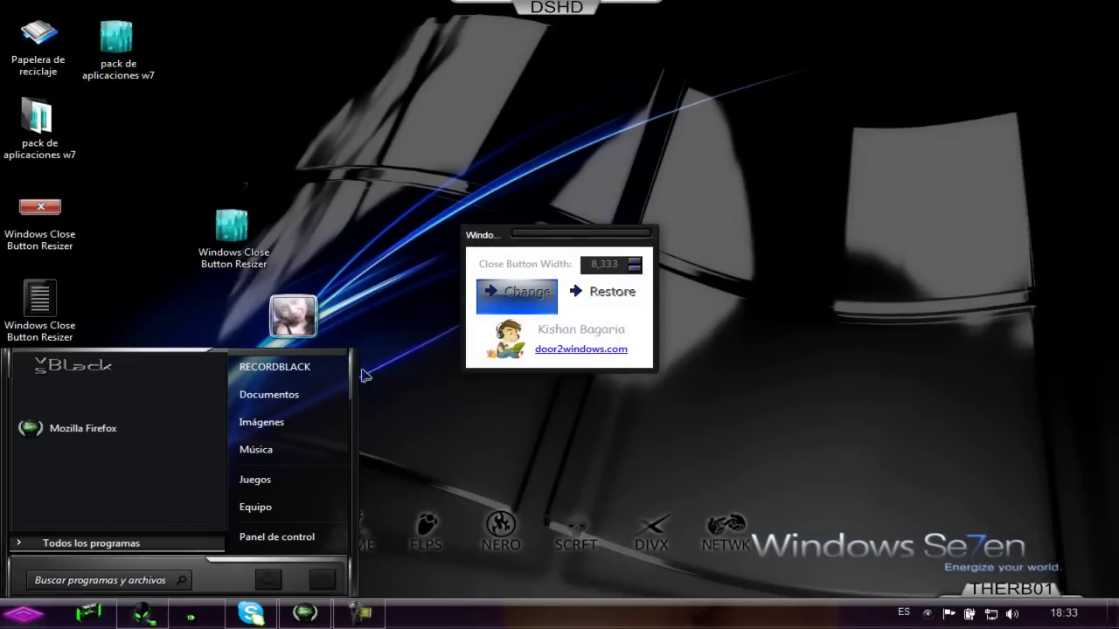
left_click(262, 396)
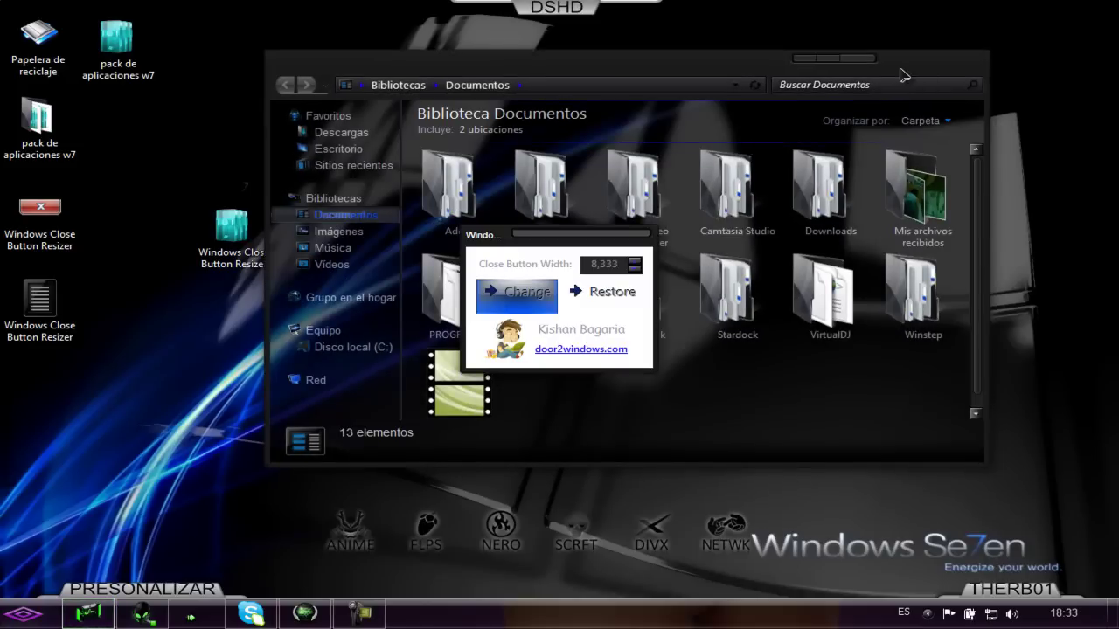
left_click(964, 64)
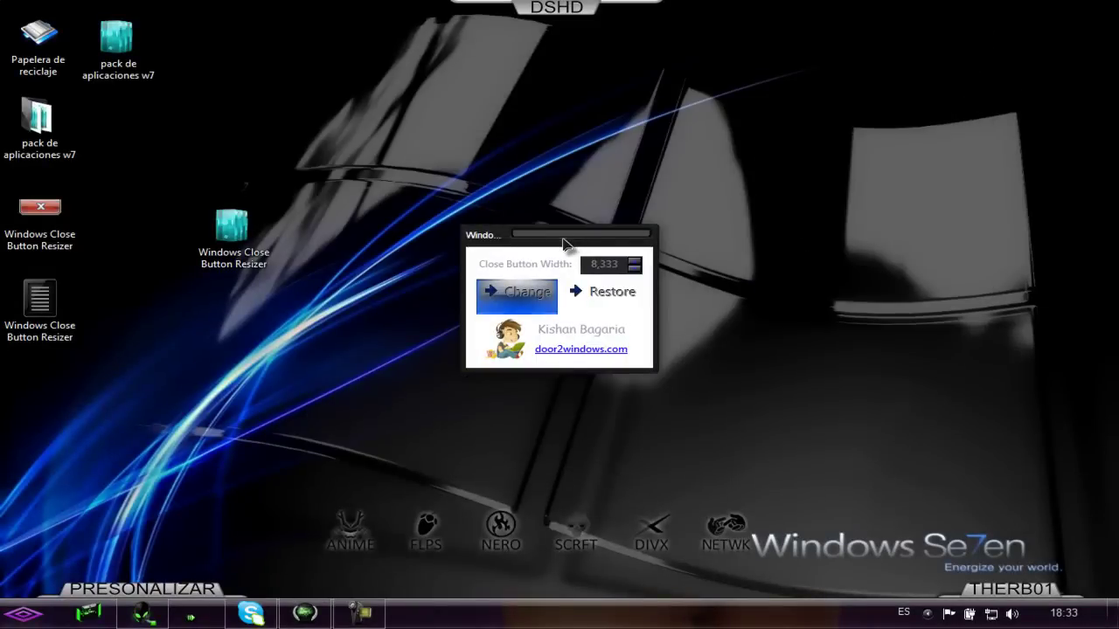
Restore the original close button width, close the resizer and check the window buttons on the Bibliotecas window.
left_click(622, 301)
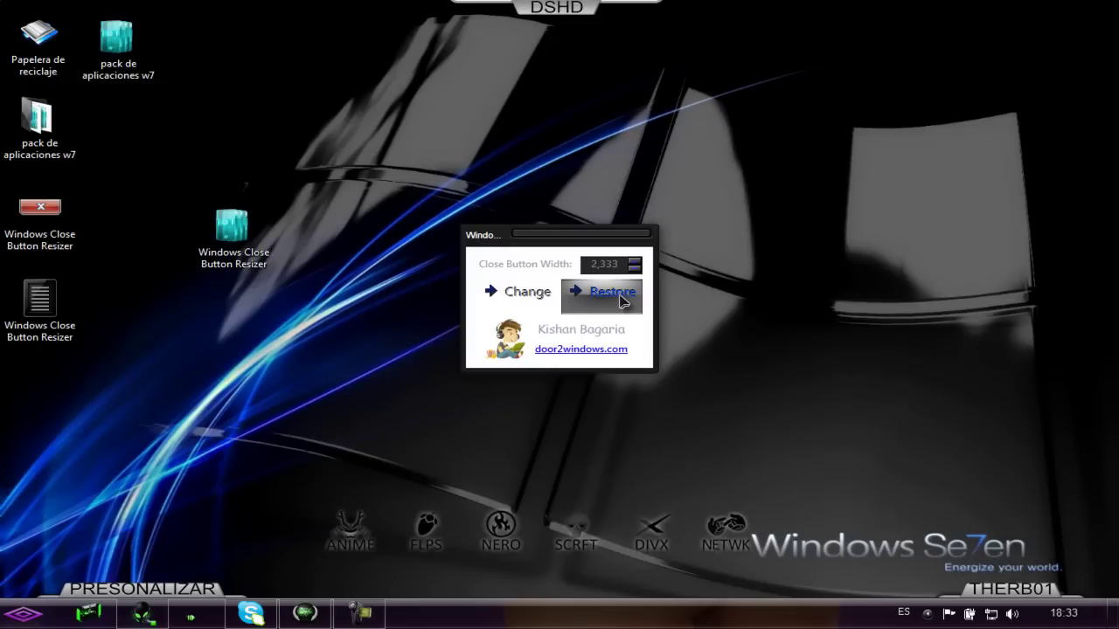
left_click(592, 237)
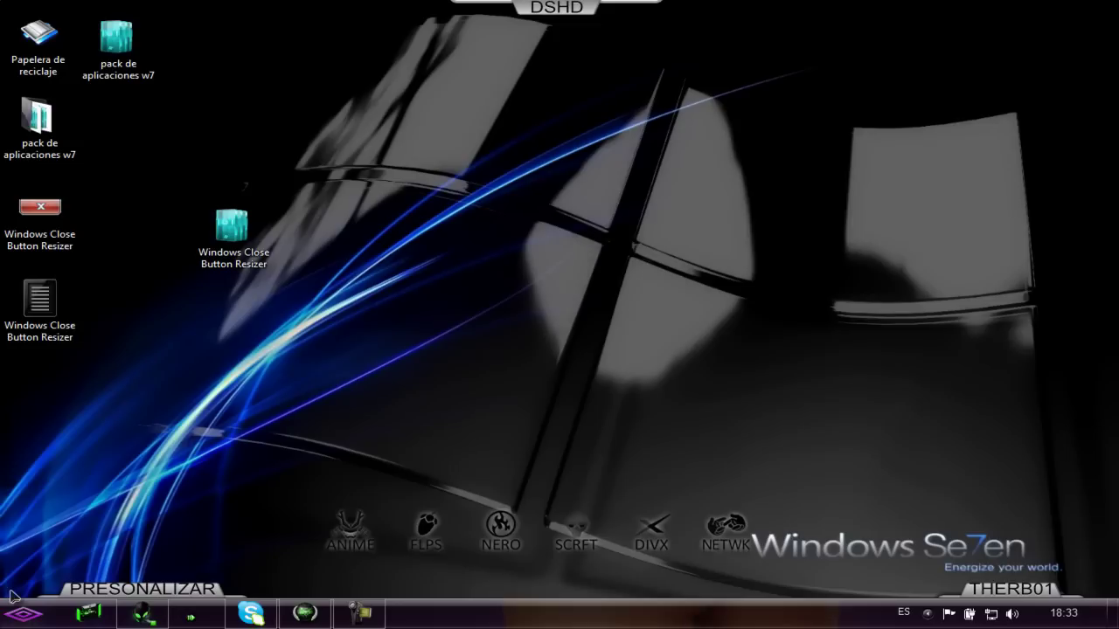
left_click(88, 616)
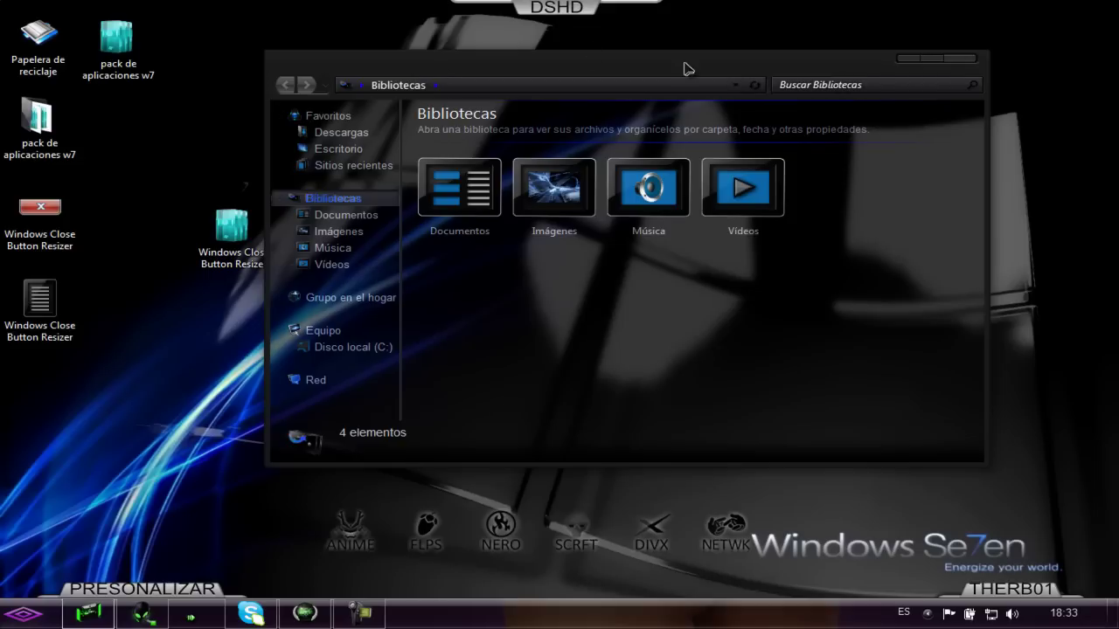
left_click(970, 60)
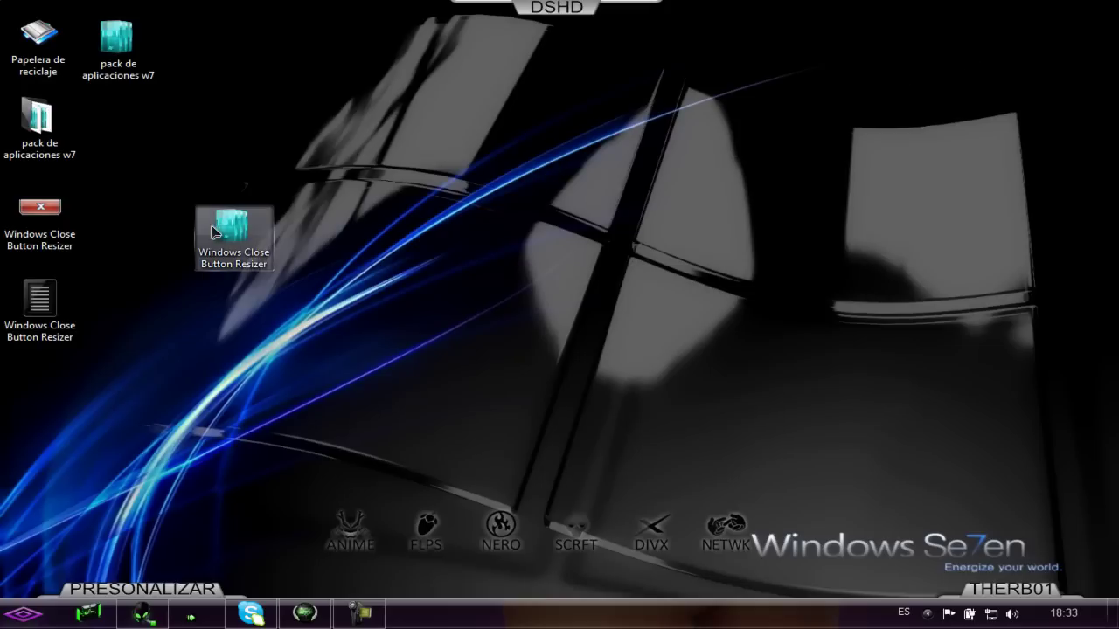
Move the Windows Close Button Resizer archive beside the pack archive and send its two extracted files to the Recycle Bin.
left_click_drag(238, 247, 217, 54)
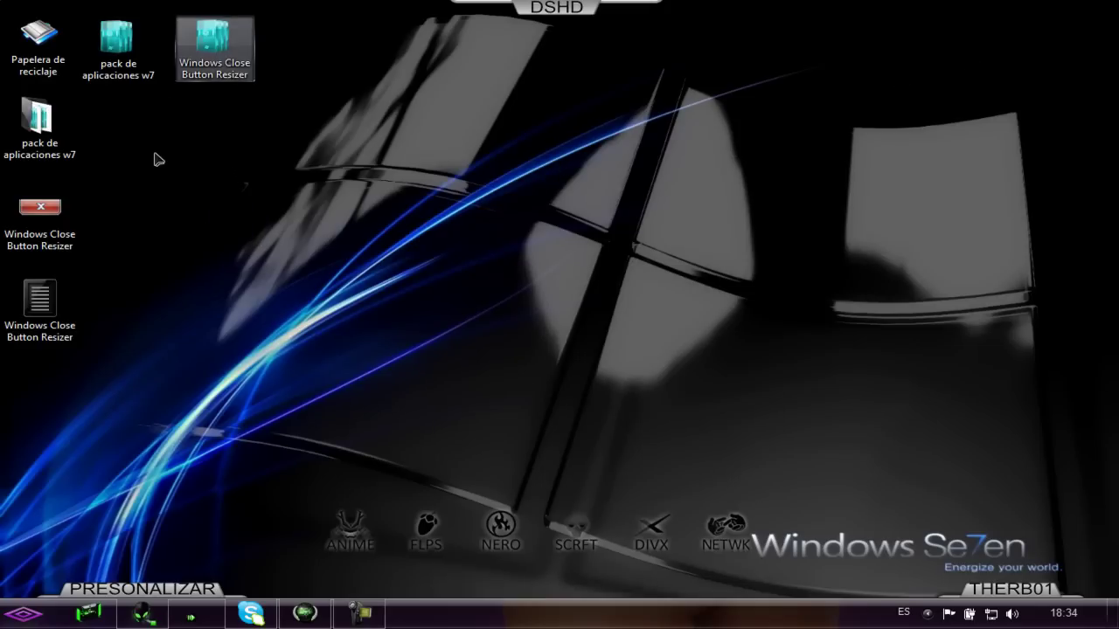
left_click_drag(42, 512, 42, 54)
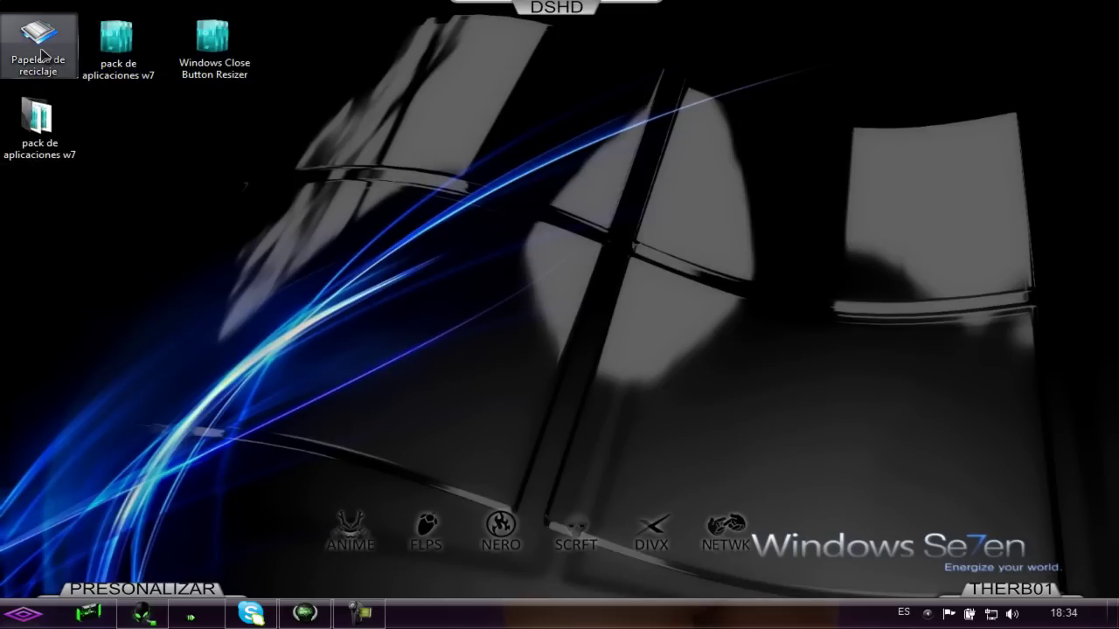
Move the Windows 7 Tray Icons Changer archive from the pack folder to the desktop and extract it there.
double_click(39, 122)
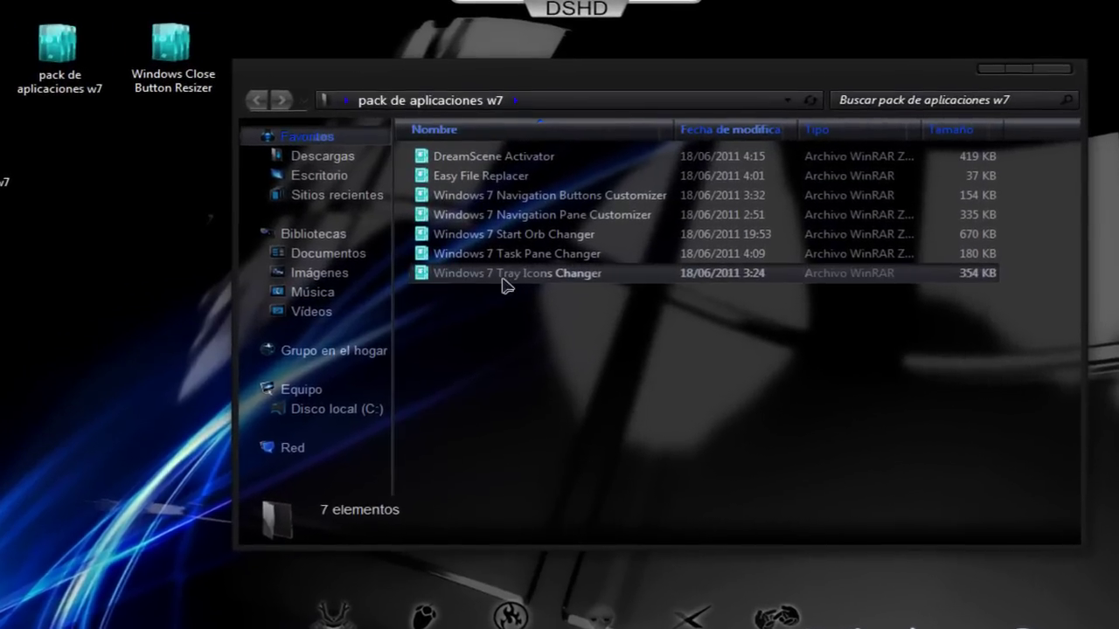
left_click_drag(481, 232, 256, 251)
left_click_drag(233, 300, 100, 343)
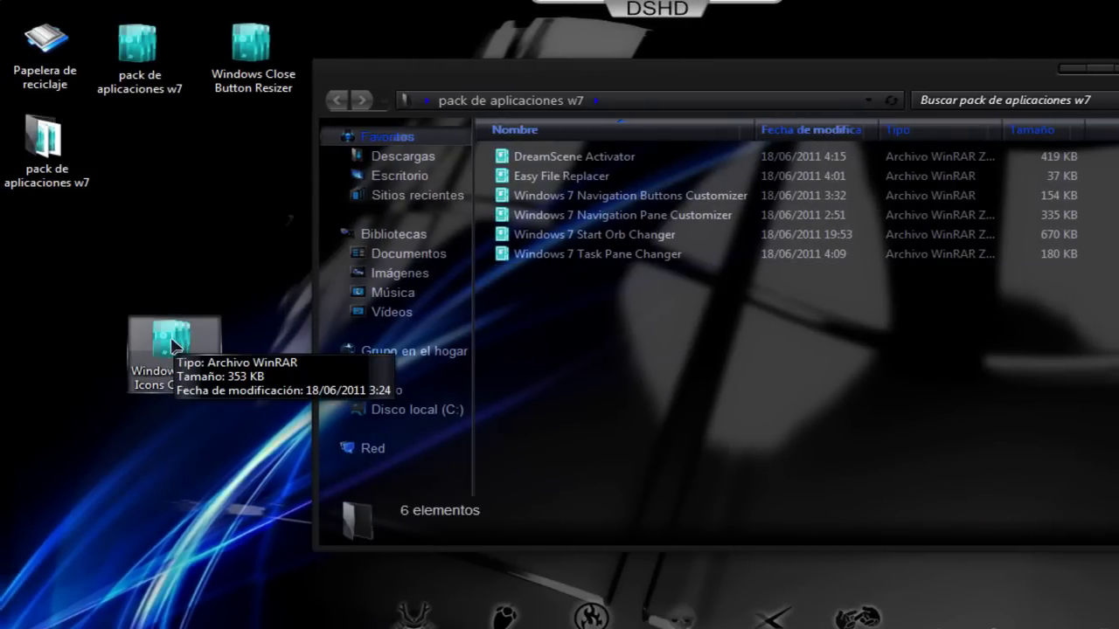
right_click(173, 345)
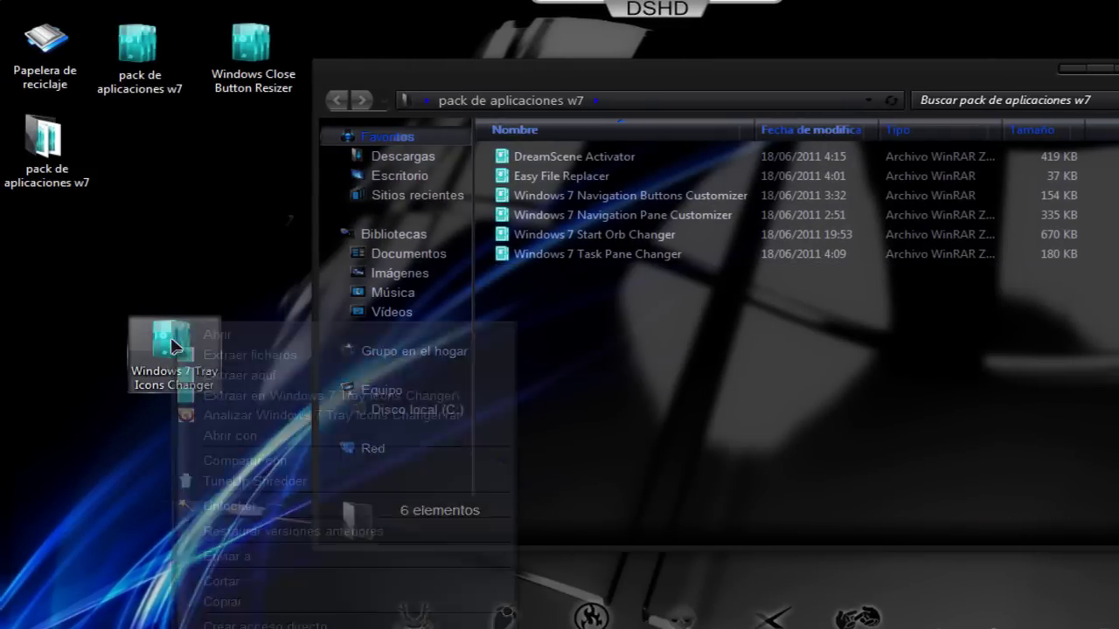
left_click(222, 377)
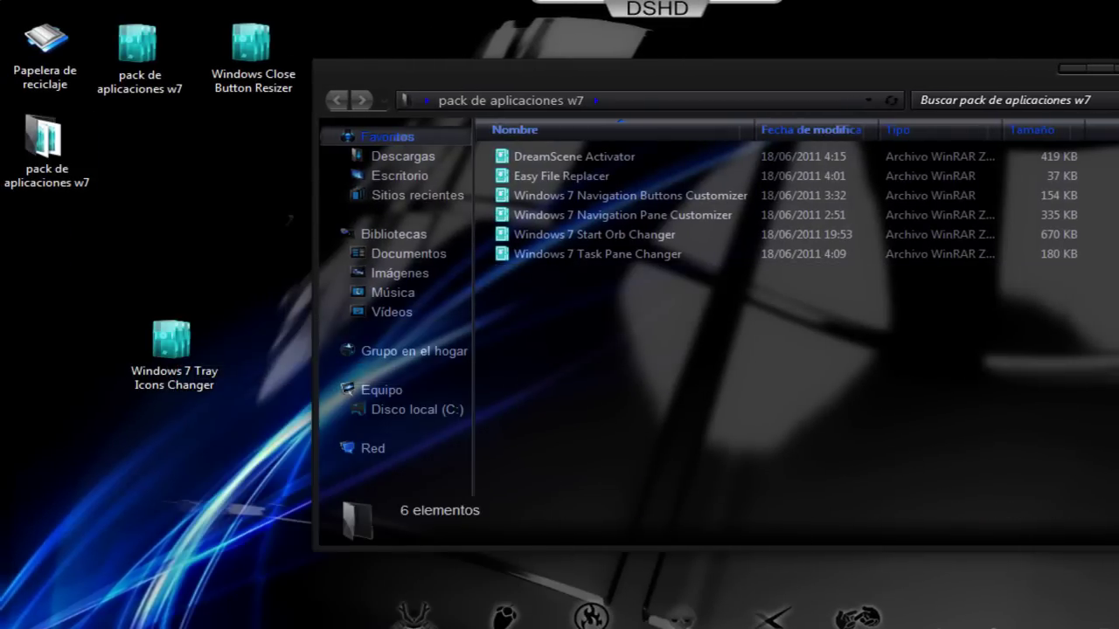
key("super+d")
Move the extracted Windows 7 Tray Icons Changer program to an empty desktop area and run it as administrator.
left_click(47, 363)
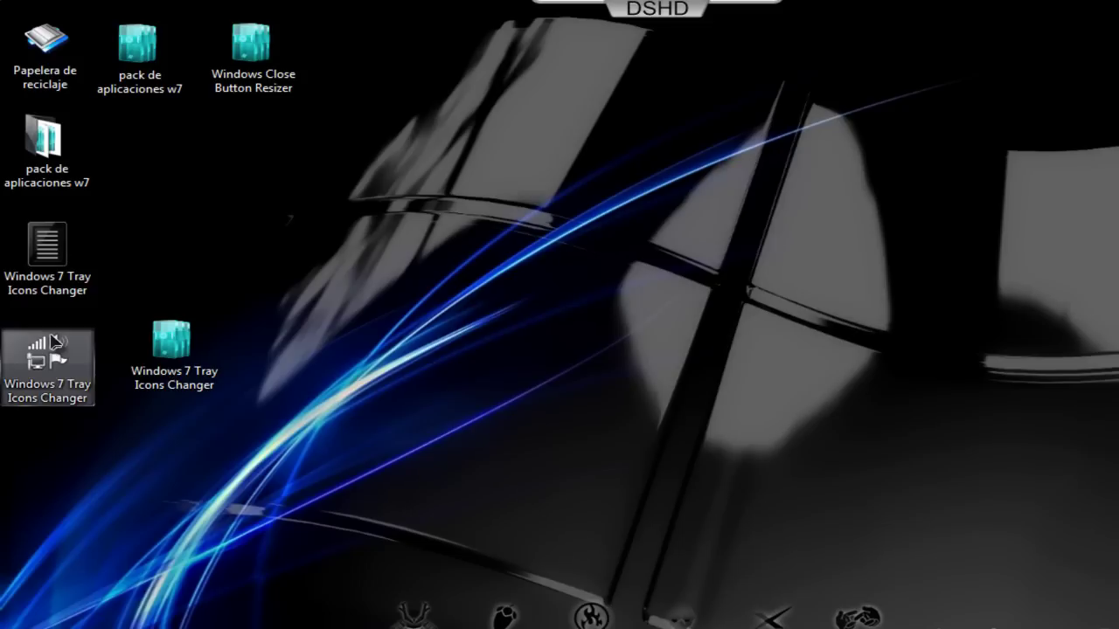
left_click_drag(47, 362, 346, 348)
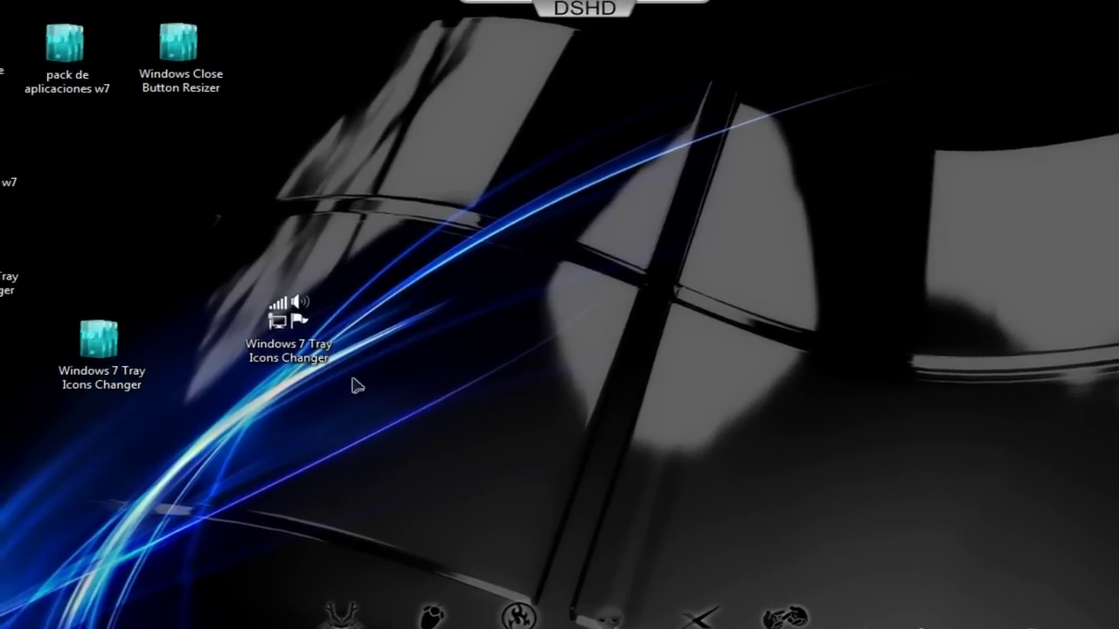
right_click(332, 366)
left_click(430, 254)
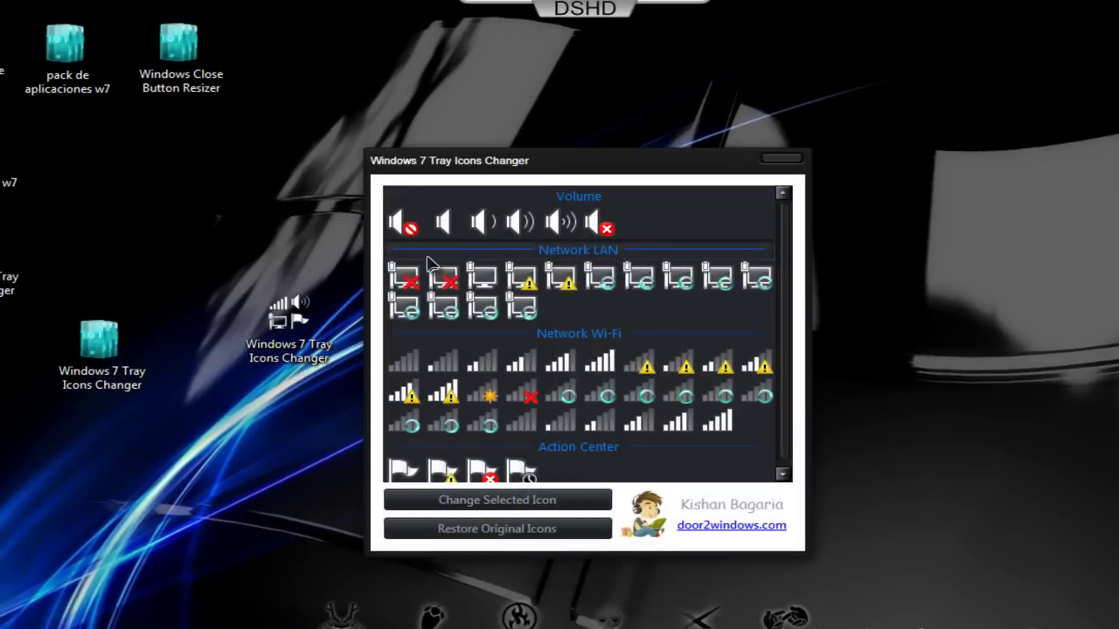
left_click_drag(597, 175, 591, 113)
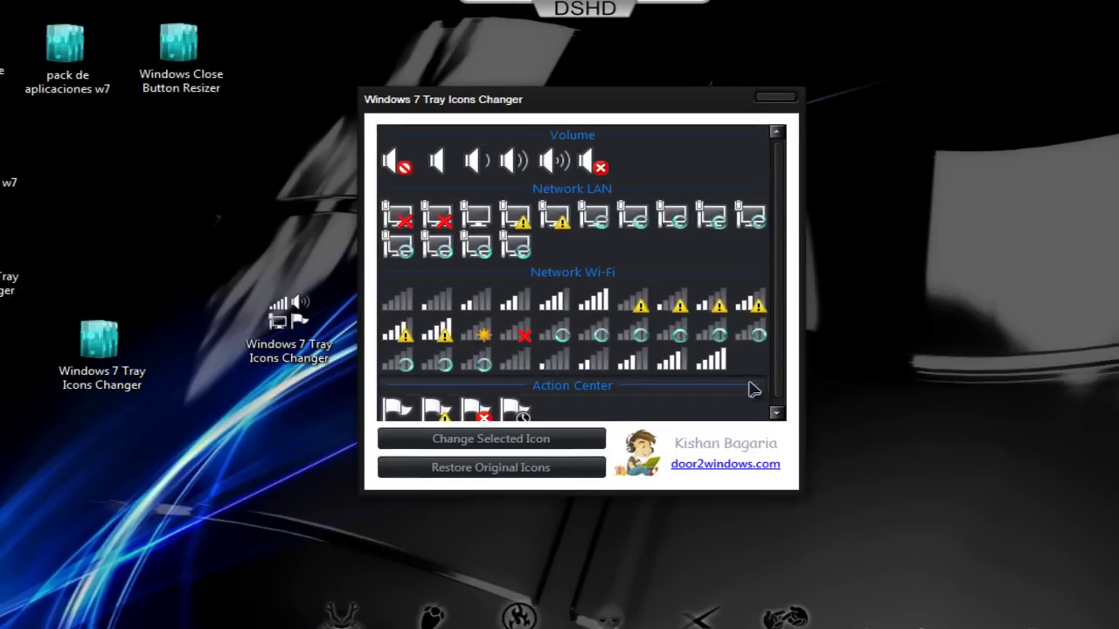
Select the last Network Wi-Fi icon and view the file browser for its replacement without choosing a file.
scroll(780, 338, "down", 1)
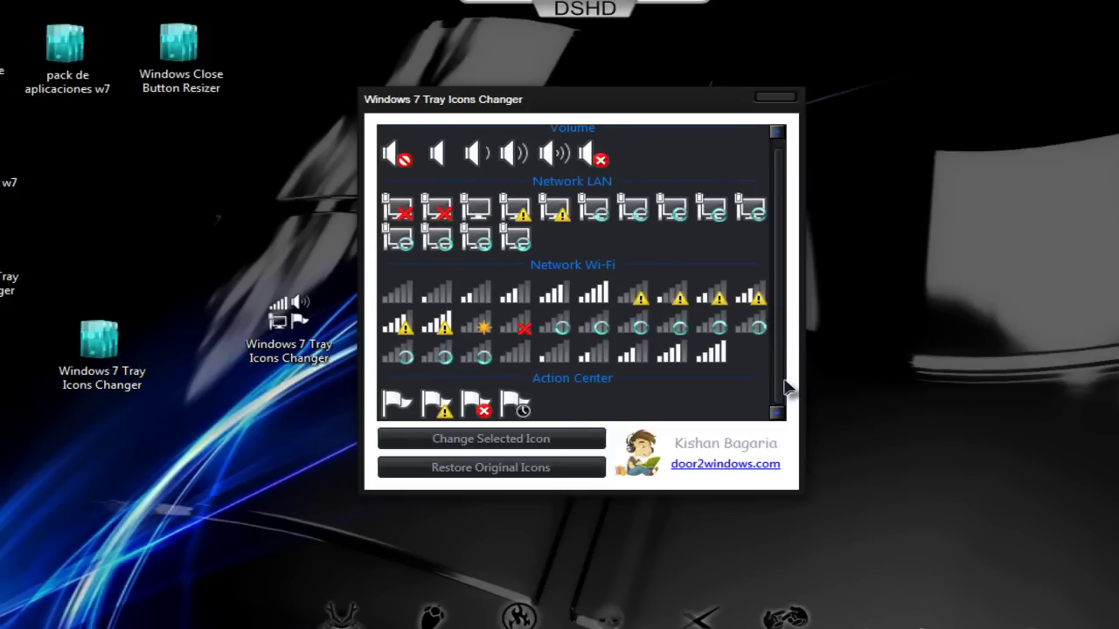
left_click(409, 413)
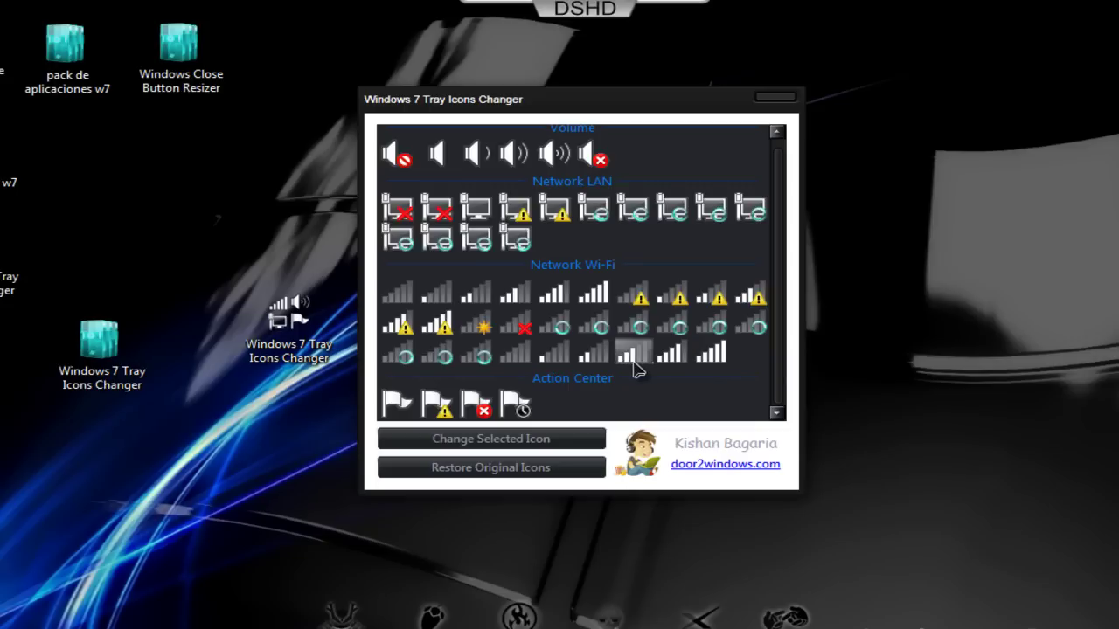
left_click(715, 358)
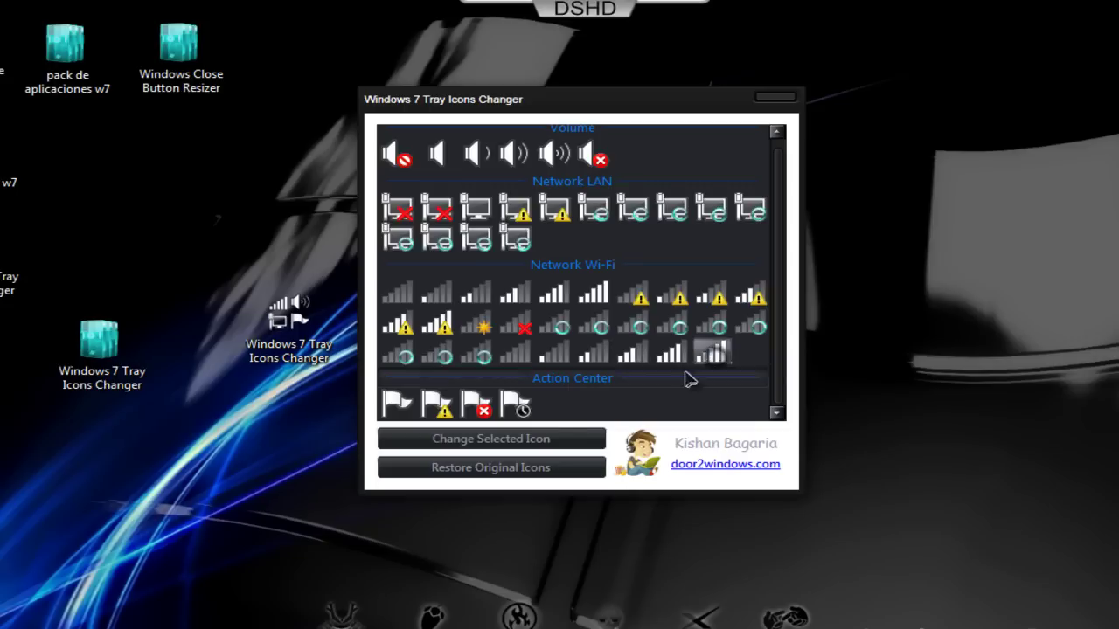
left_click(461, 440)
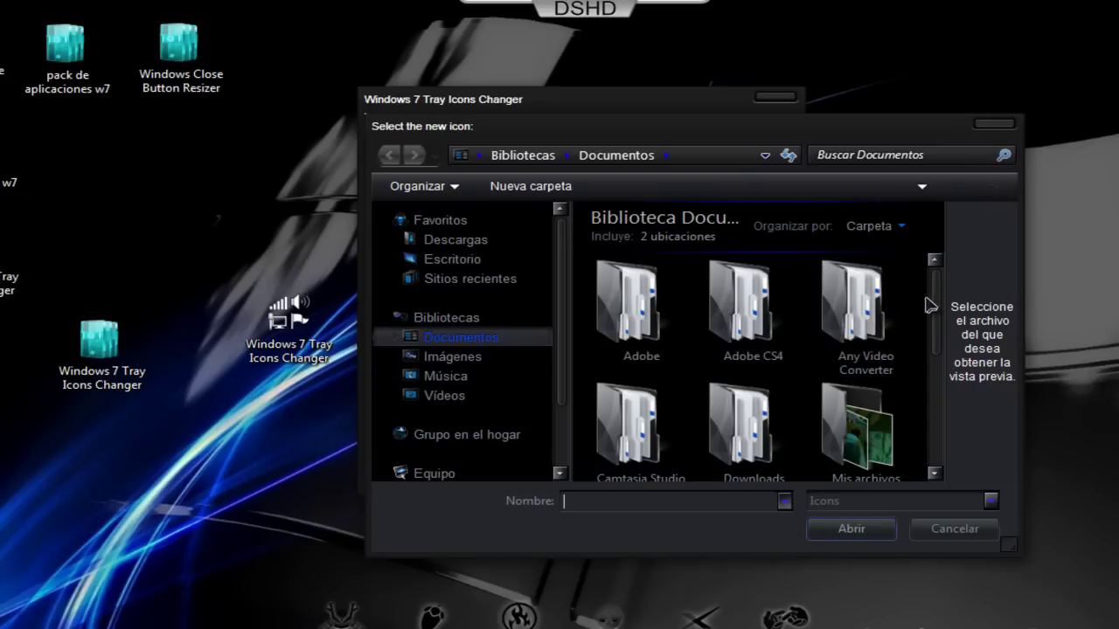
left_click_drag(938, 291, 940, 232)
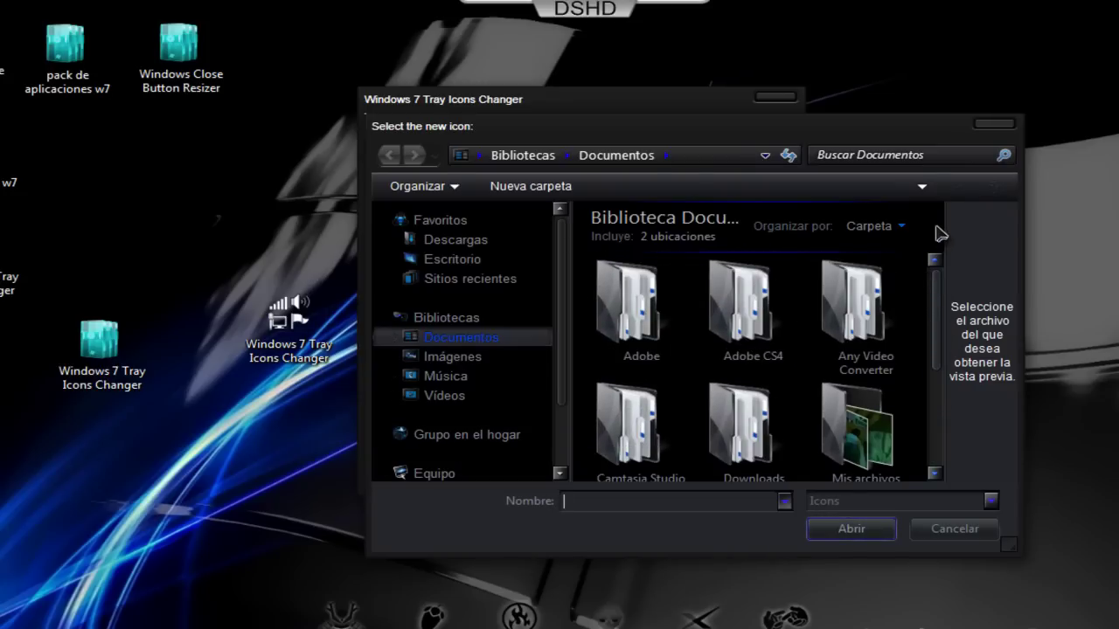
left_click(997, 128)
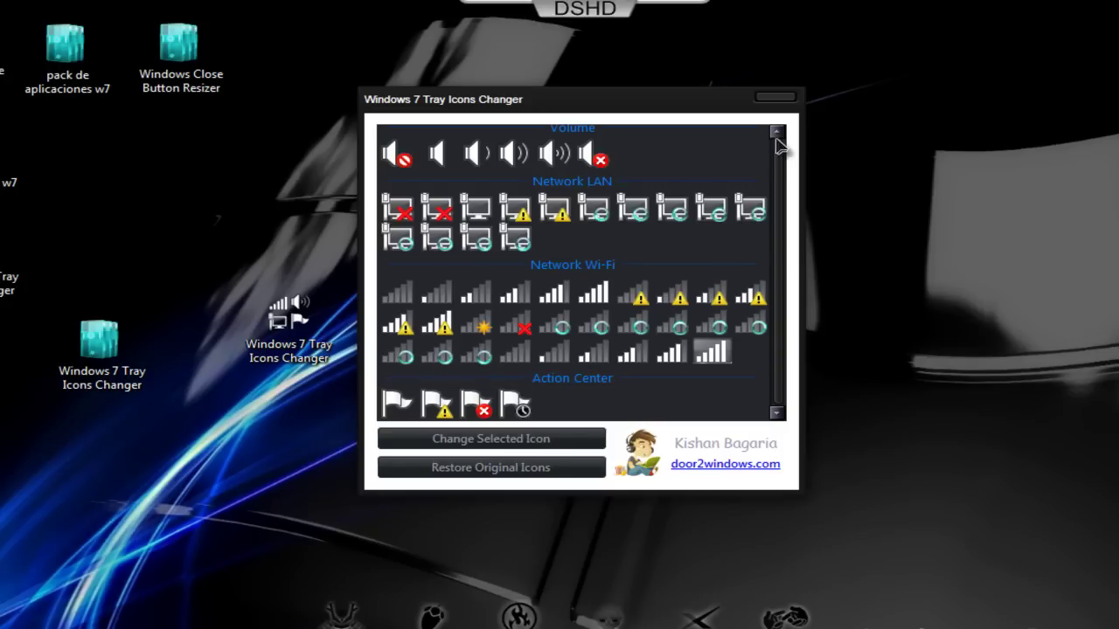
Close the Windows 7 Tray Icons Changer and send its archive and extracted files to the Recycle Bin.
left_click(776, 97)
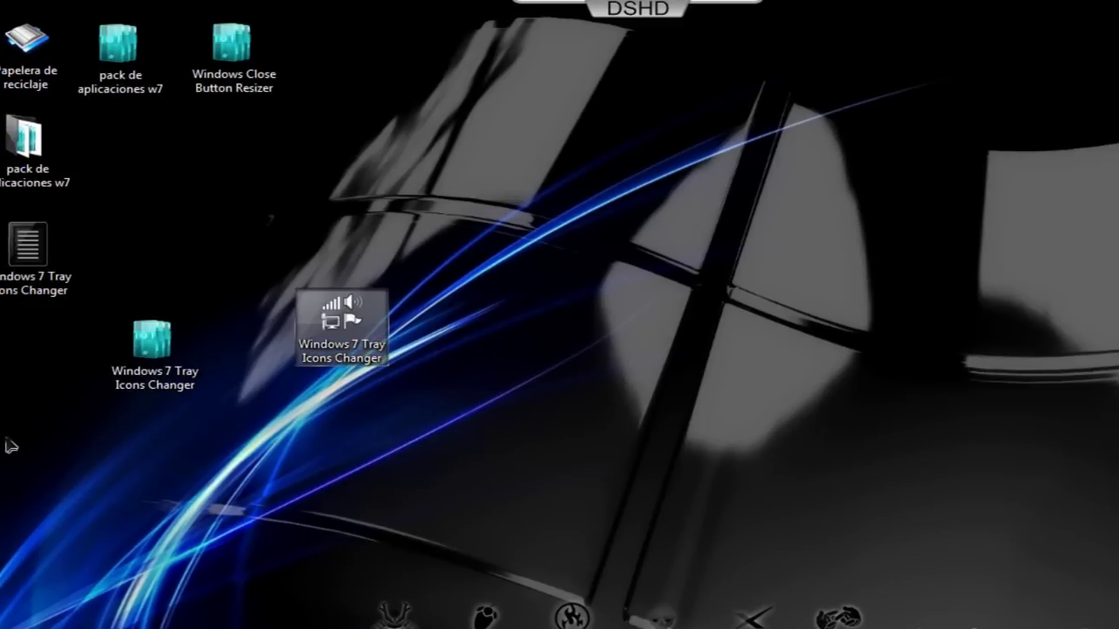
left_click_drag(1, 439, 302, 274)
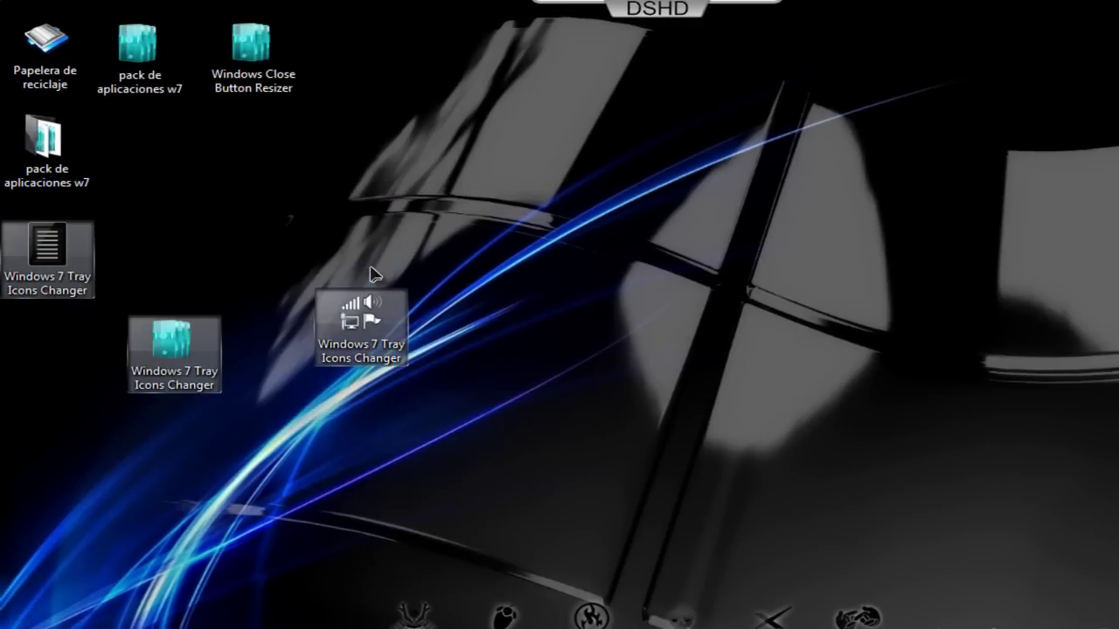
left_click_drag(61, 280, 39, 48)
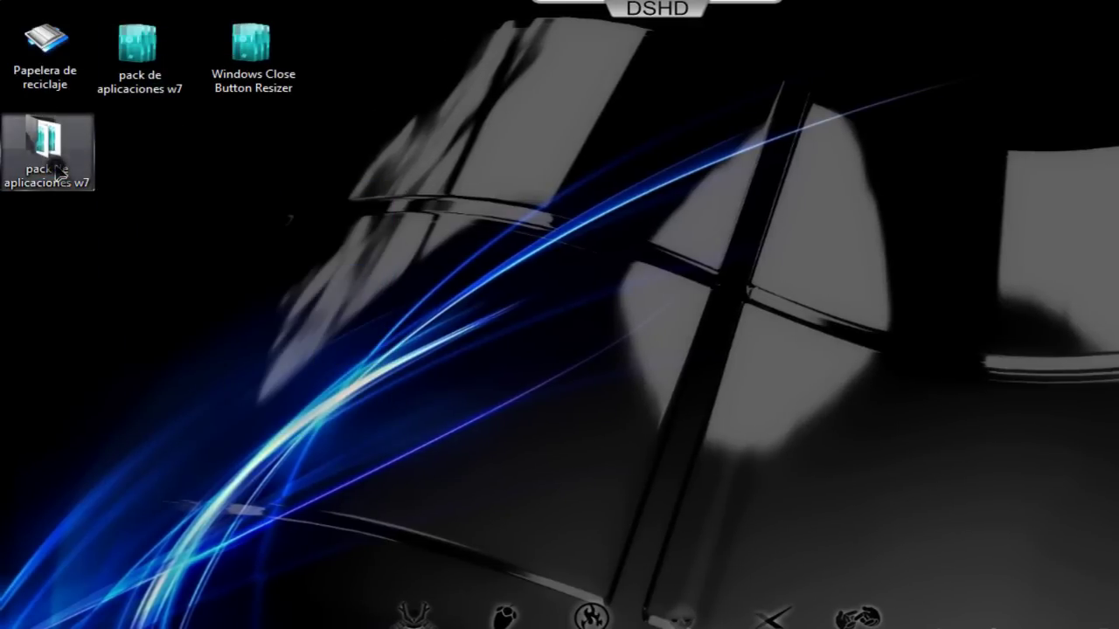
Move the Windows 7 Task Pane Changer archive from the pack folder to the desktop and extract it there.
double_click(55, 170)
left_click_drag(550, 254, 212, 345)
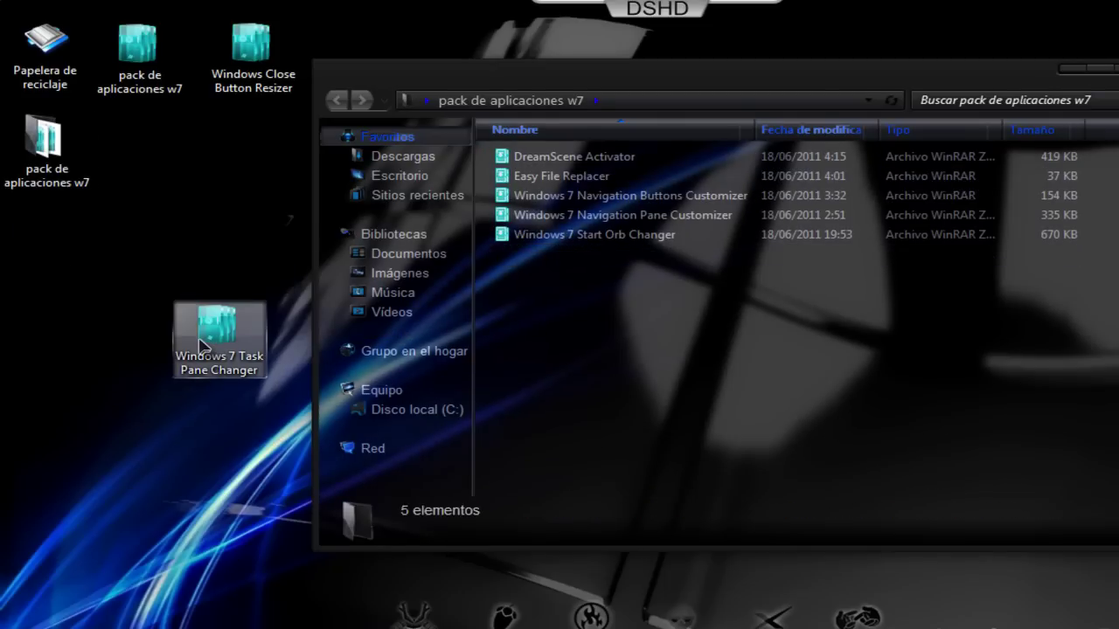
right_click(201, 345)
left_click(266, 375)
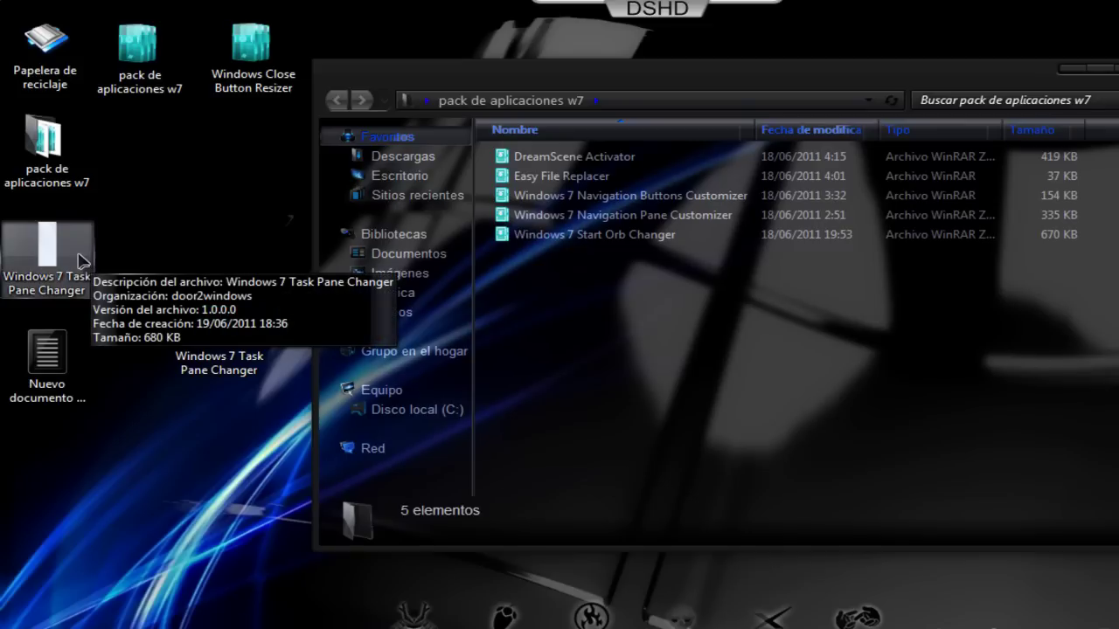
Run the extracted Windows 7 Task Pane Changer as administrator and move its window higher over the folder.
right_click(82, 261)
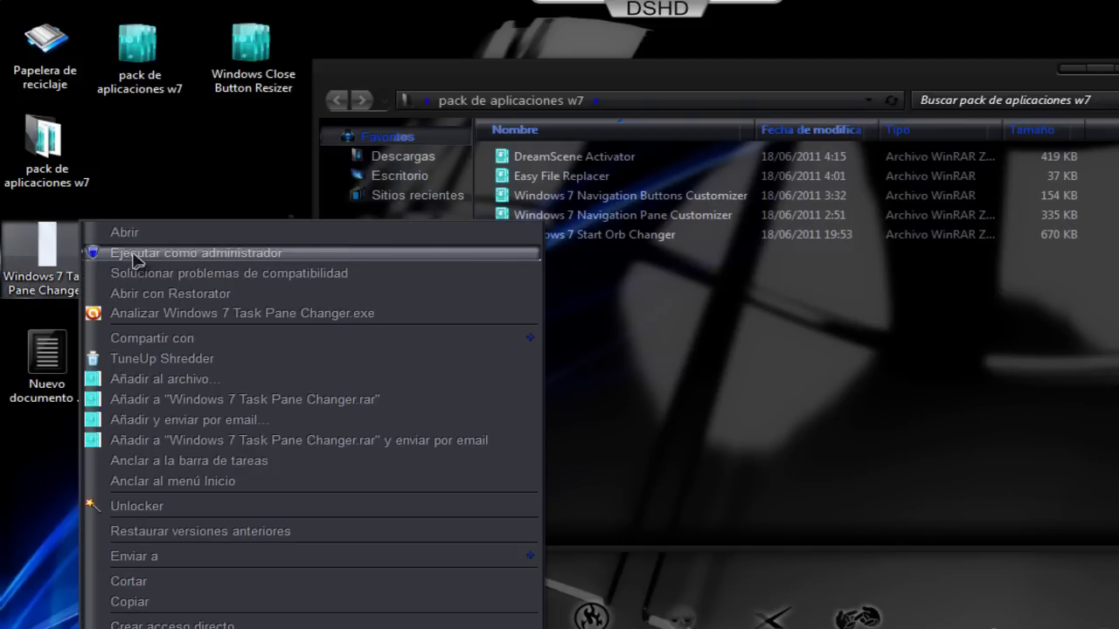
left_click(138, 253)
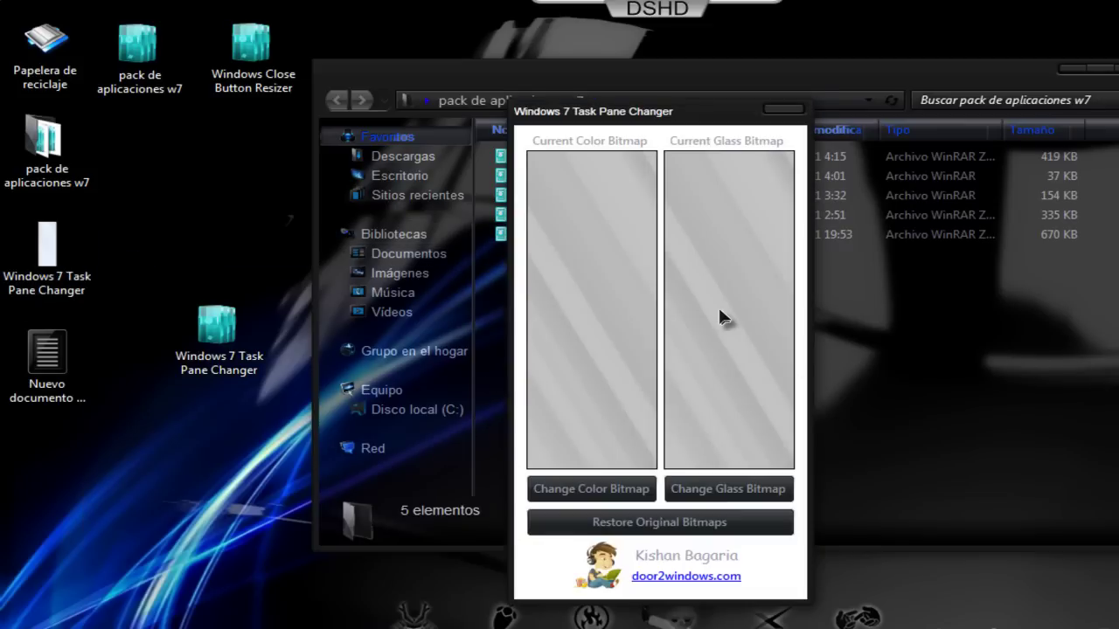
left_click_drag(643, 123, 702, 67)
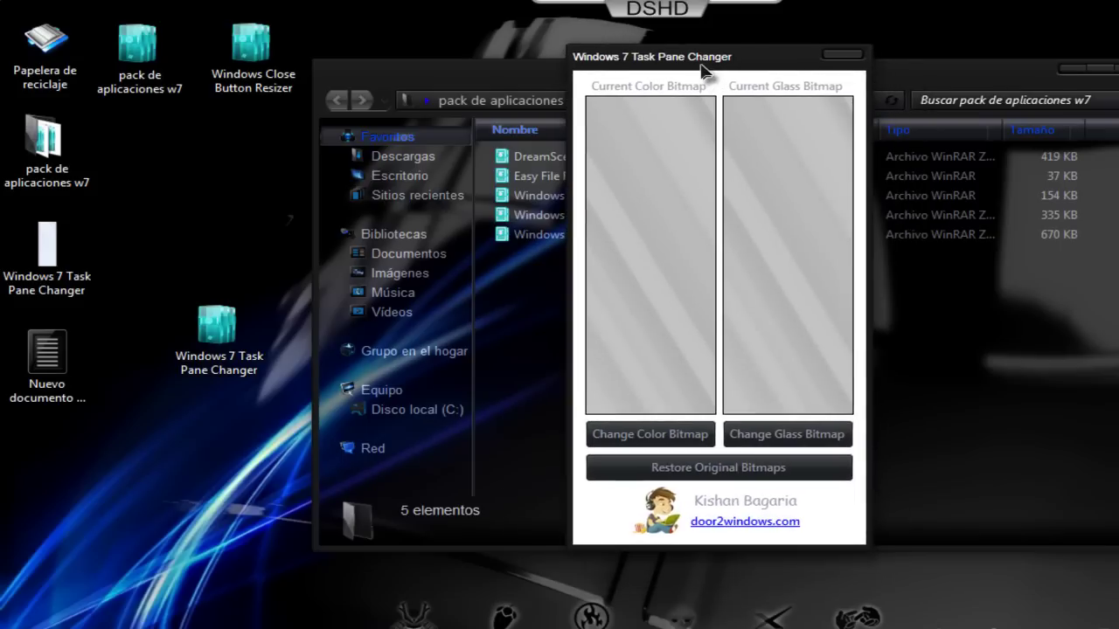
Read the extracted Nuevo documento de texto file, and close it and the Windows 7 Task Pane Changer.
left_click(69, 373)
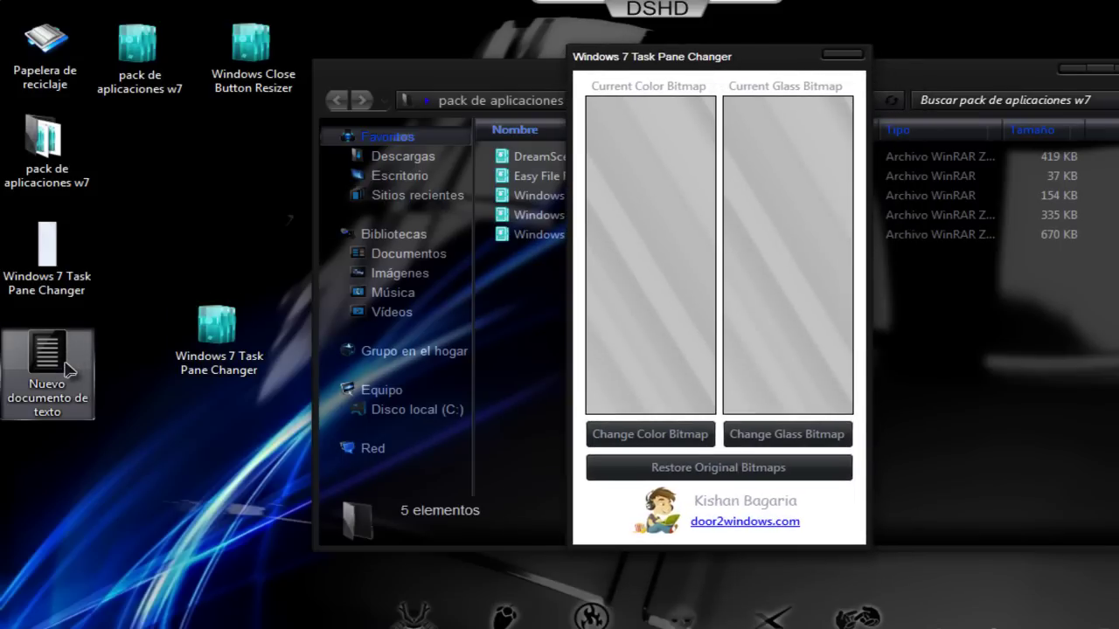
double_click(68, 372)
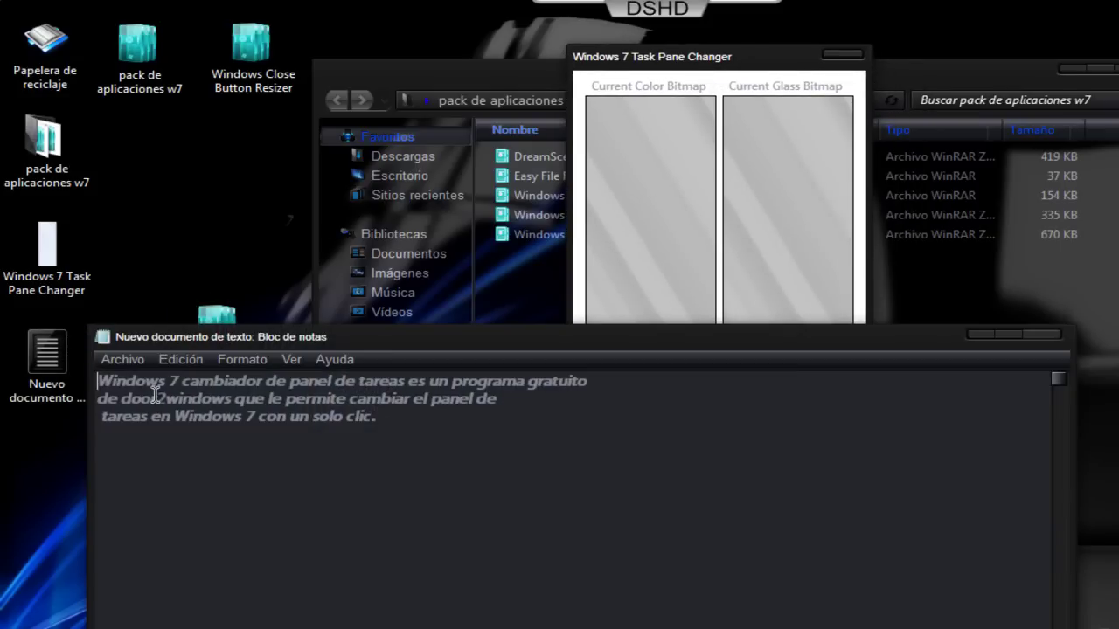
left_click(1044, 334)
left_click(845, 57)
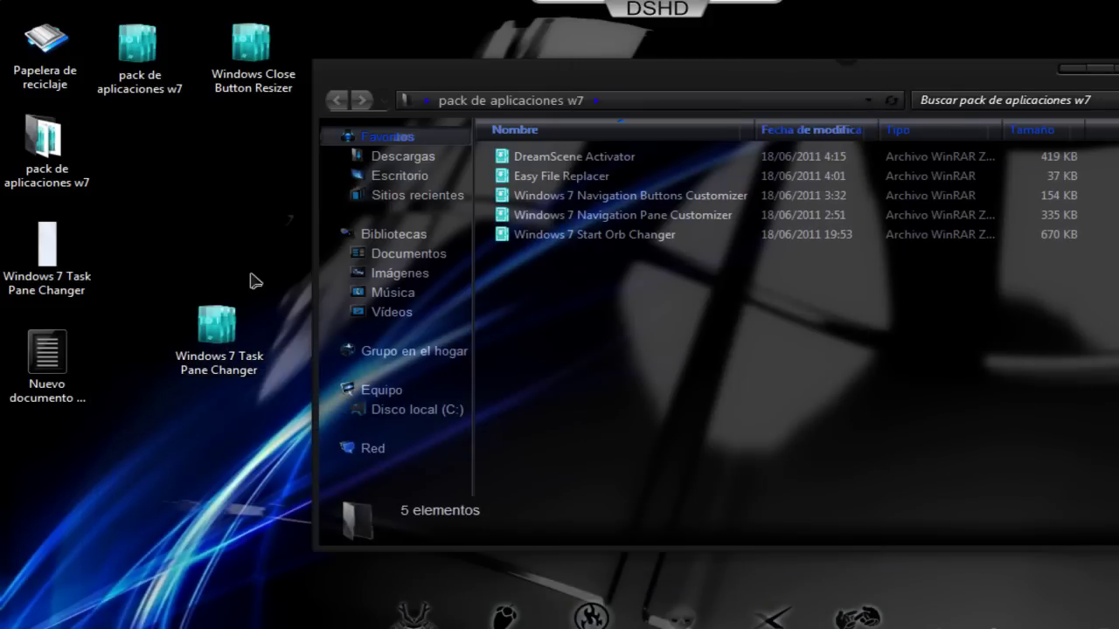
Send the Windows 7 Task Pane Changer files to the Recycle Bin and extract the pack's Windows 7 Start Orb Changer archive onto the desktop.
left_click_drag(7, 449, 230, 267)
left_click_drag(79, 265, 48, 48)
left_click_drag(537, 236, 200, 330)
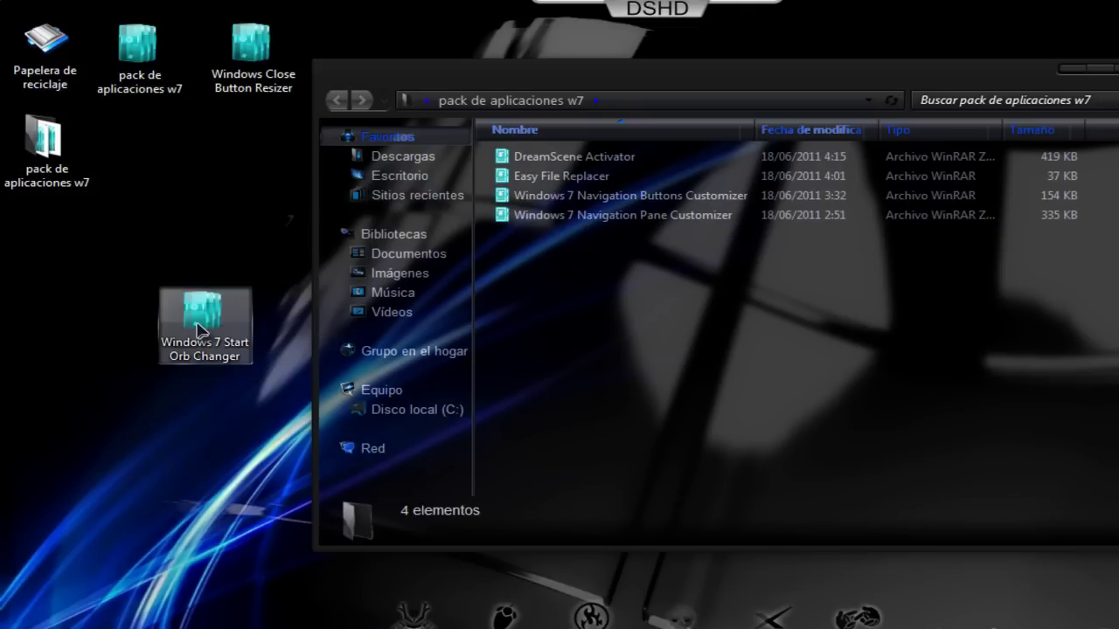
right_click(199, 330)
left_click(262, 380)
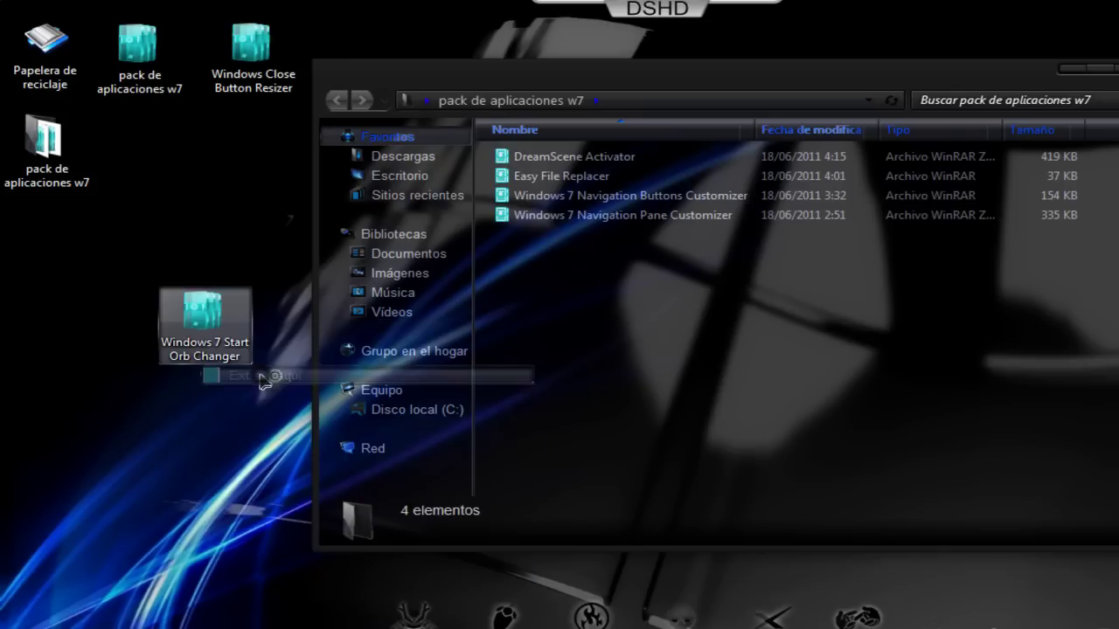
left_click_drag(200, 350, 166, 167)
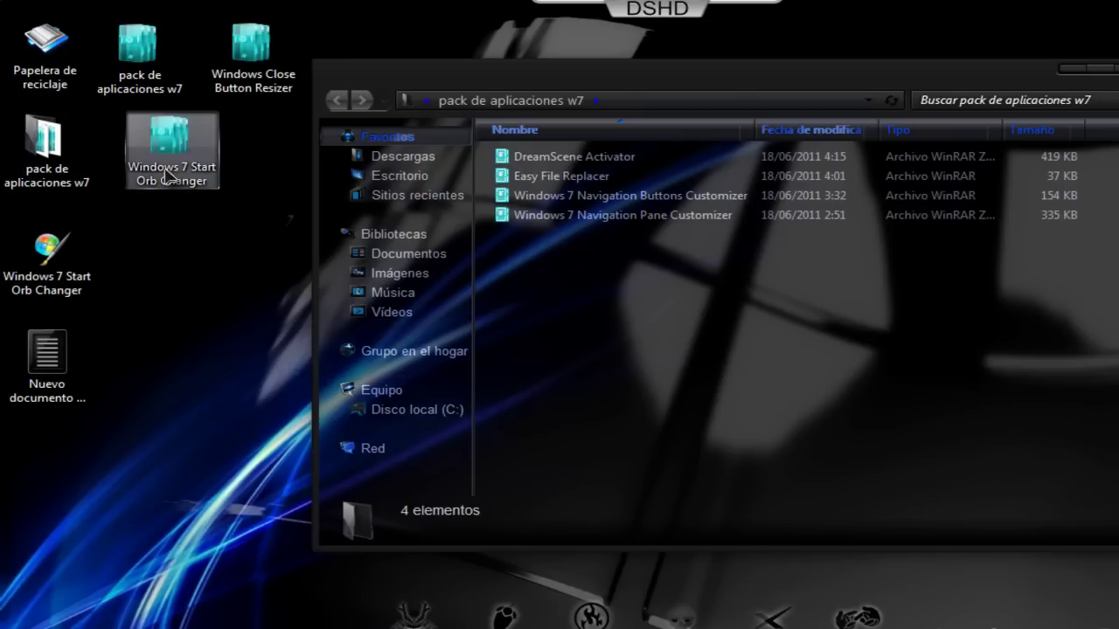
Run the extracted Windows 7 Start Orb Changer as administrator and move its window higher over the folder.
right_click(59, 294)
left_click(162, 252)
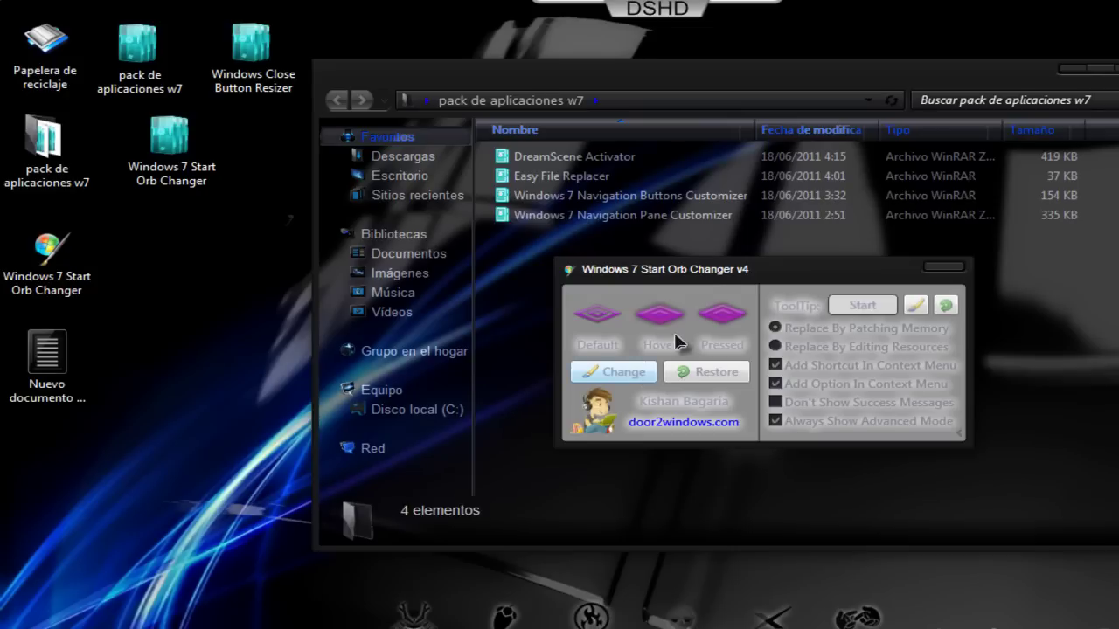
left_click_drag(739, 278, 681, 158)
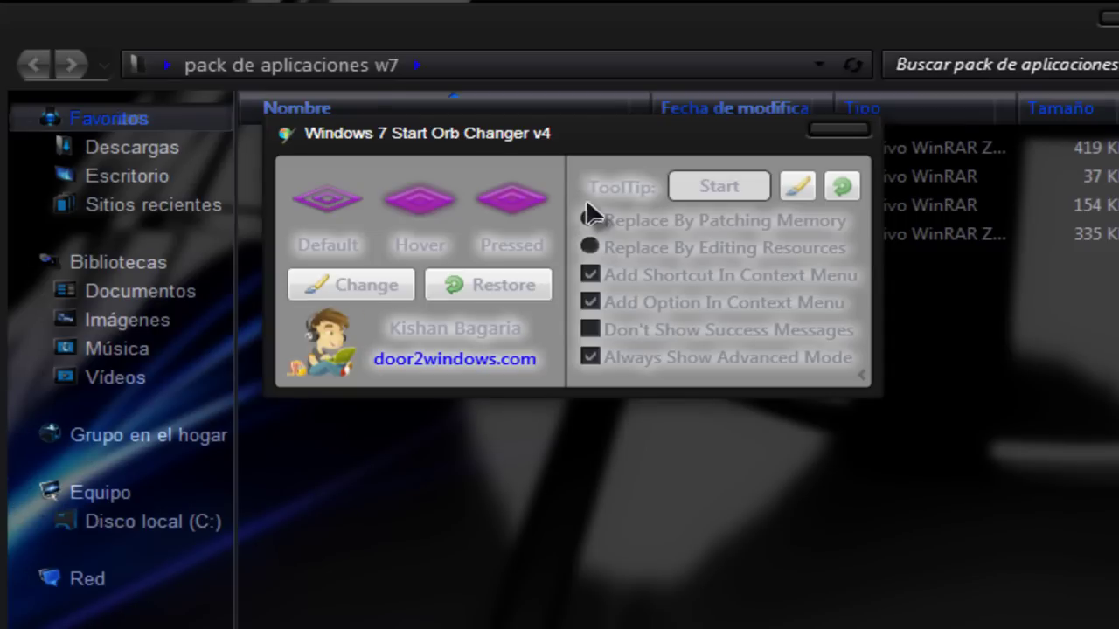
Choose Replace By Editing Resources and change the start orb to Glow4 copy from the ORBS folder.
left_click(590, 247)
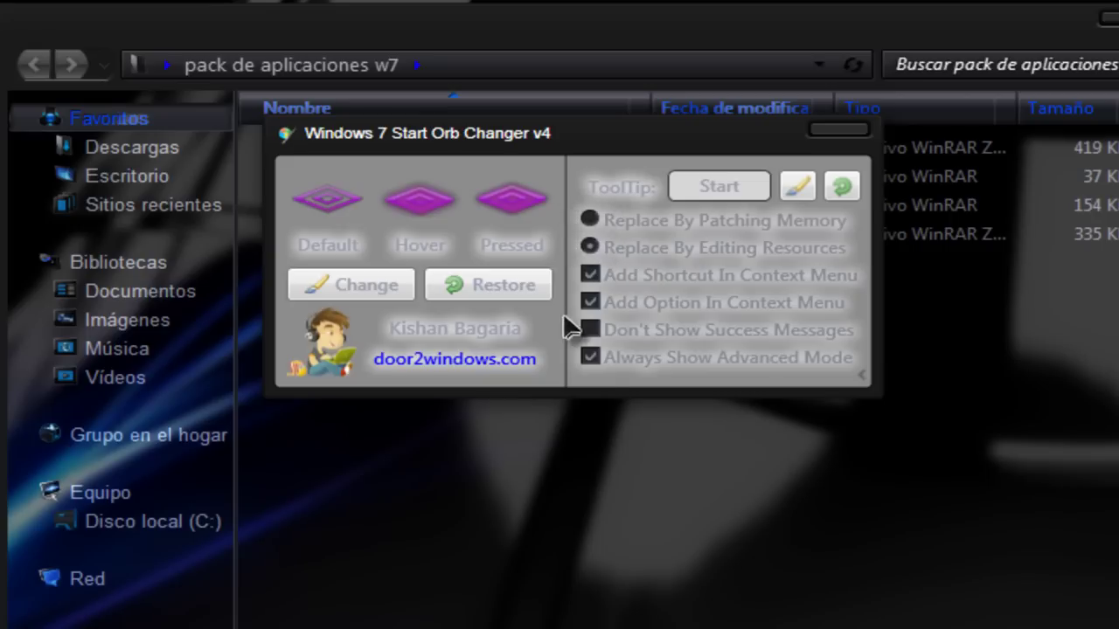
left_click(590, 356)
left_click(346, 287)
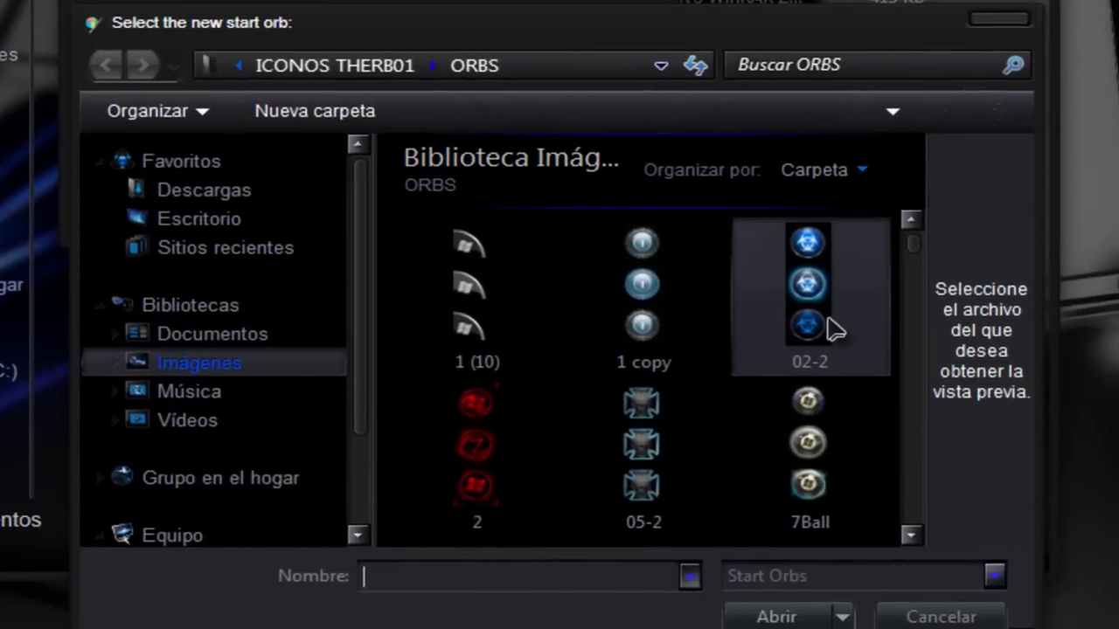
left_click_drag(914, 253, 912, 387)
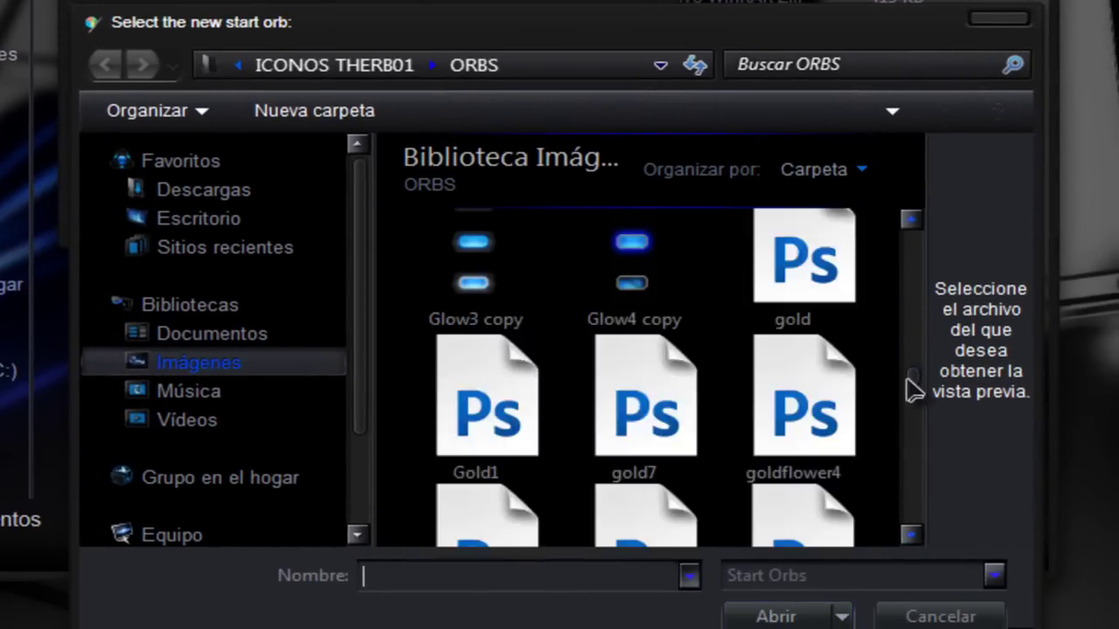
left_click(663, 424)
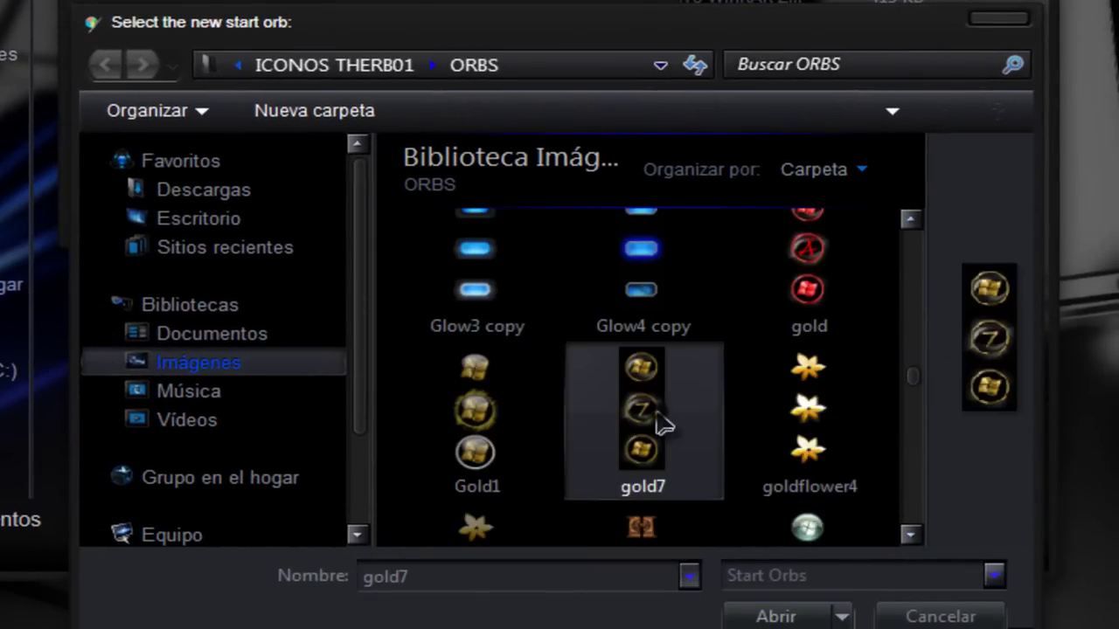
left_click(667, 305)
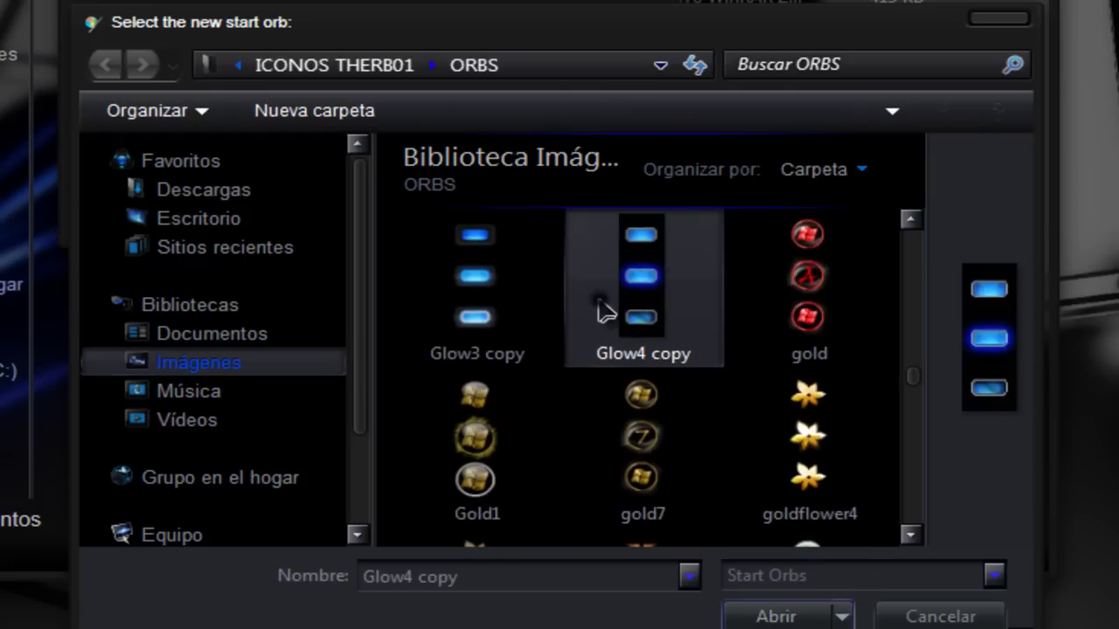
left_click(749, 616)
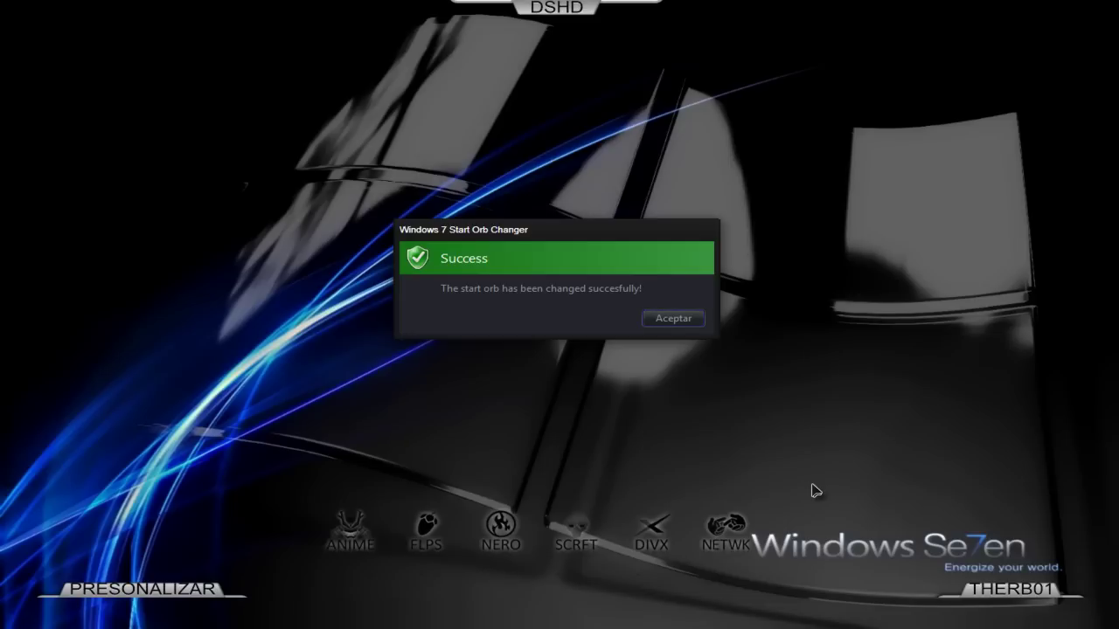
left_click(673, 318)
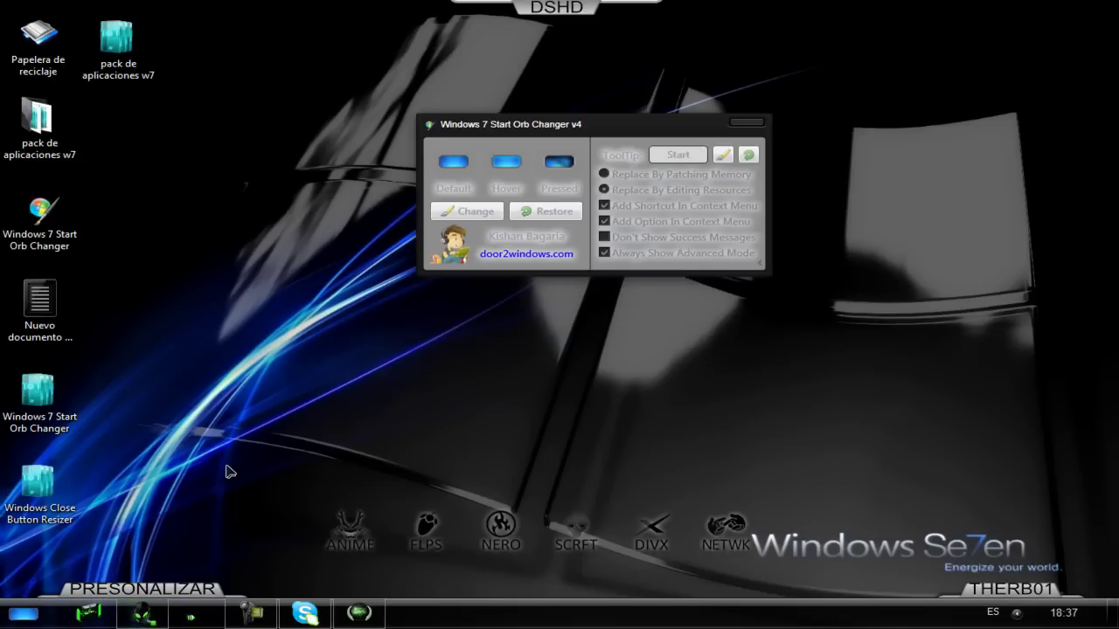
Check the new start orb on the taskbar with the Start menu open and closed, including the menu's shutdown options.
left_click(35, 621)
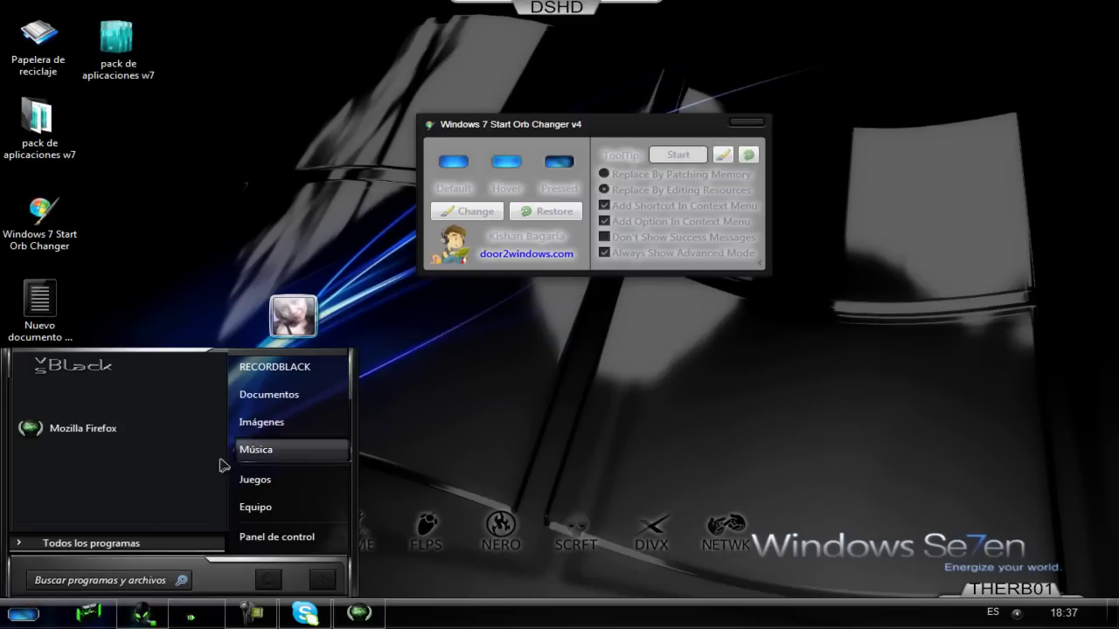
key("Escape")
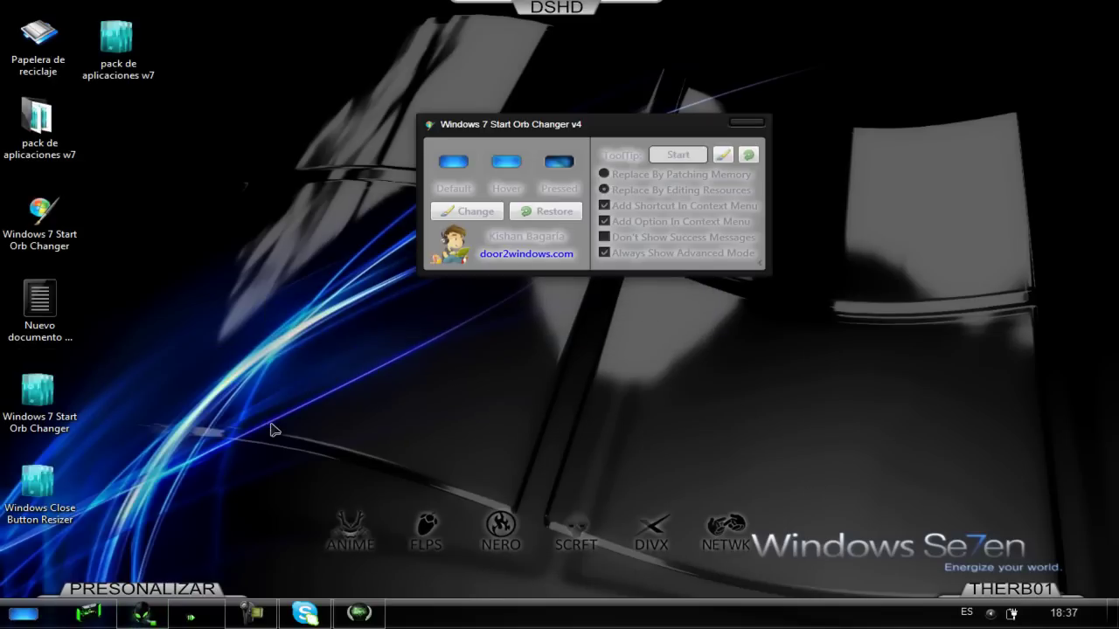
left_click(957, 59)
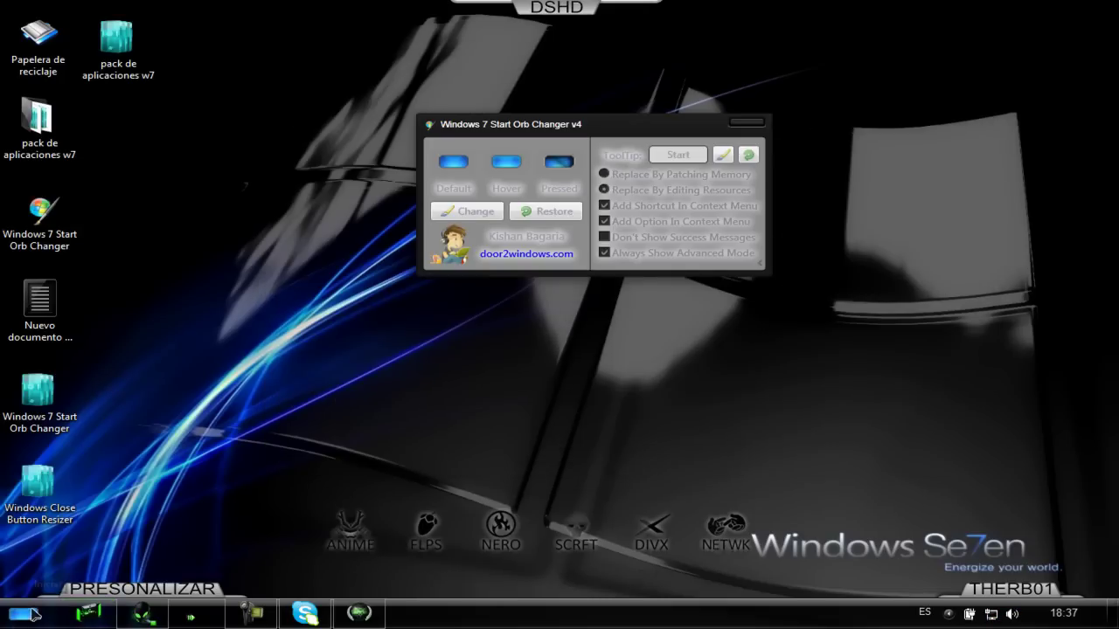
left_click(34, 615)
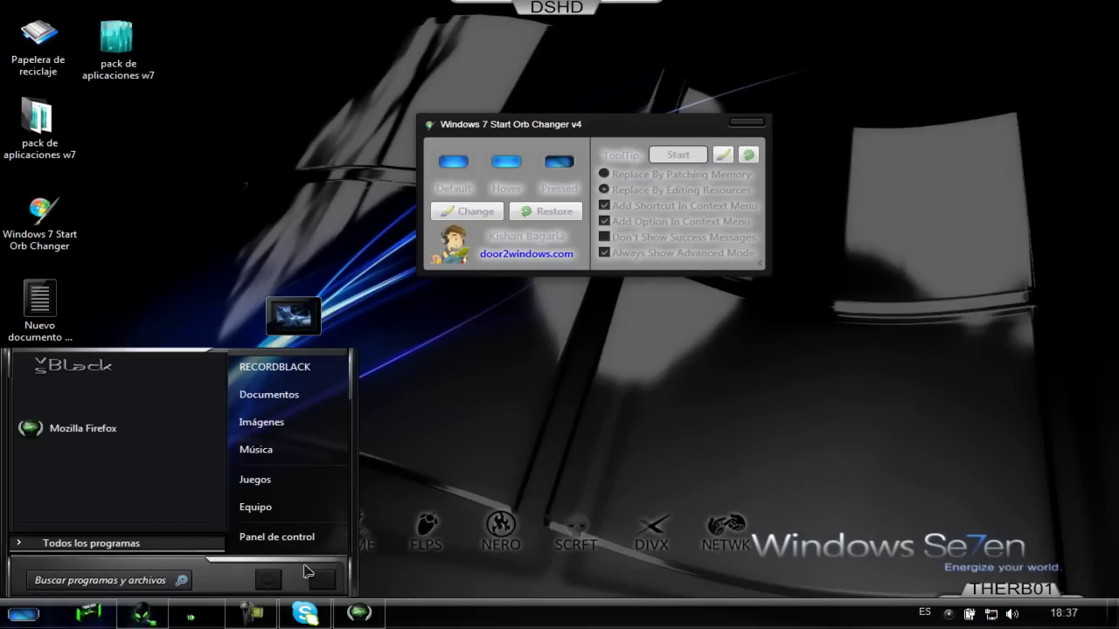
mouse_move(321, 580)
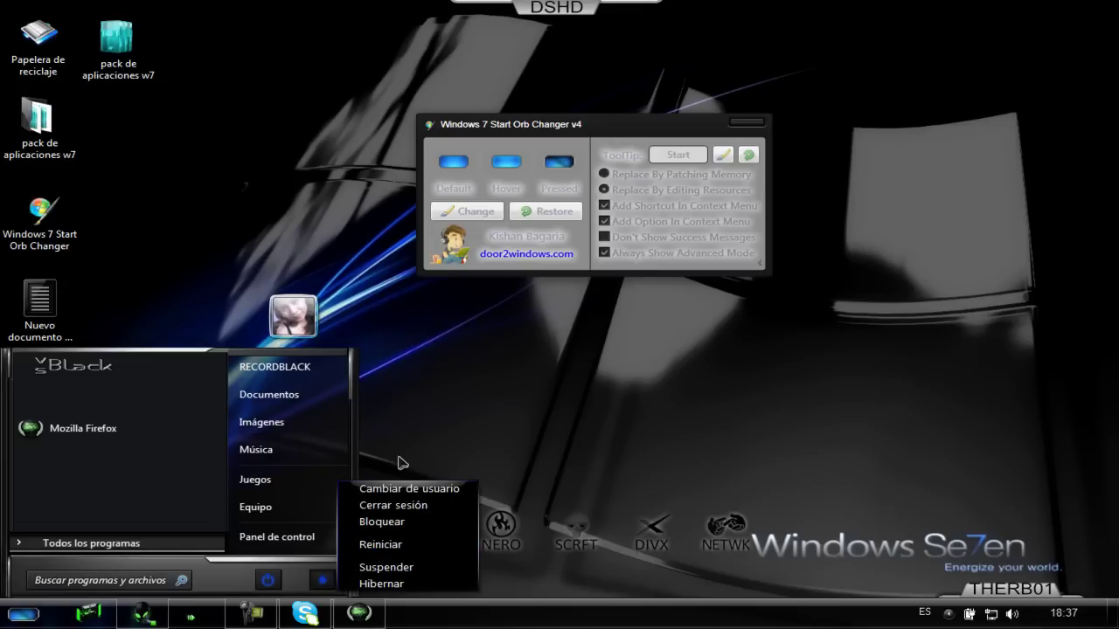
left_click(425, 400)
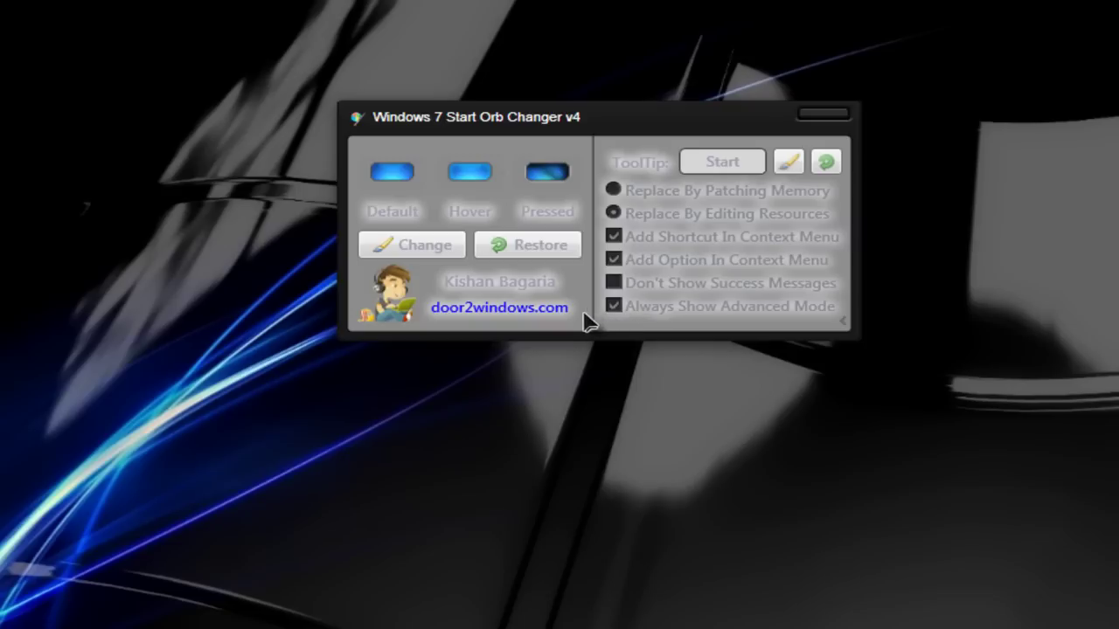
Collapse and expand the advanced options of the Windows 7 Start Orb Changer, and close it.
left_click(843, 322)
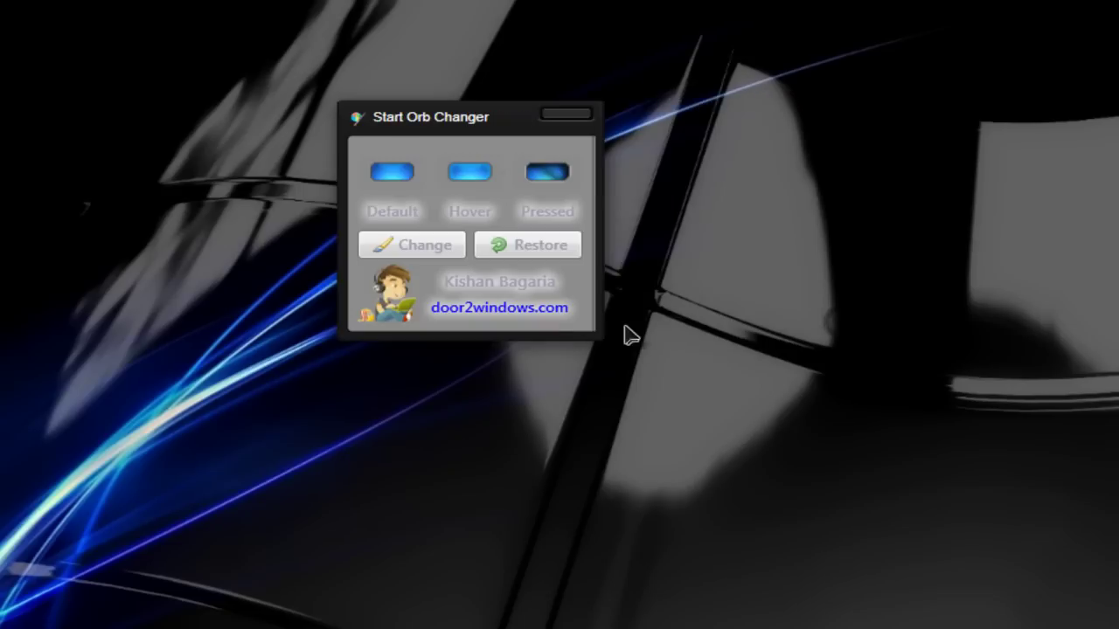
left_click(585, 321)
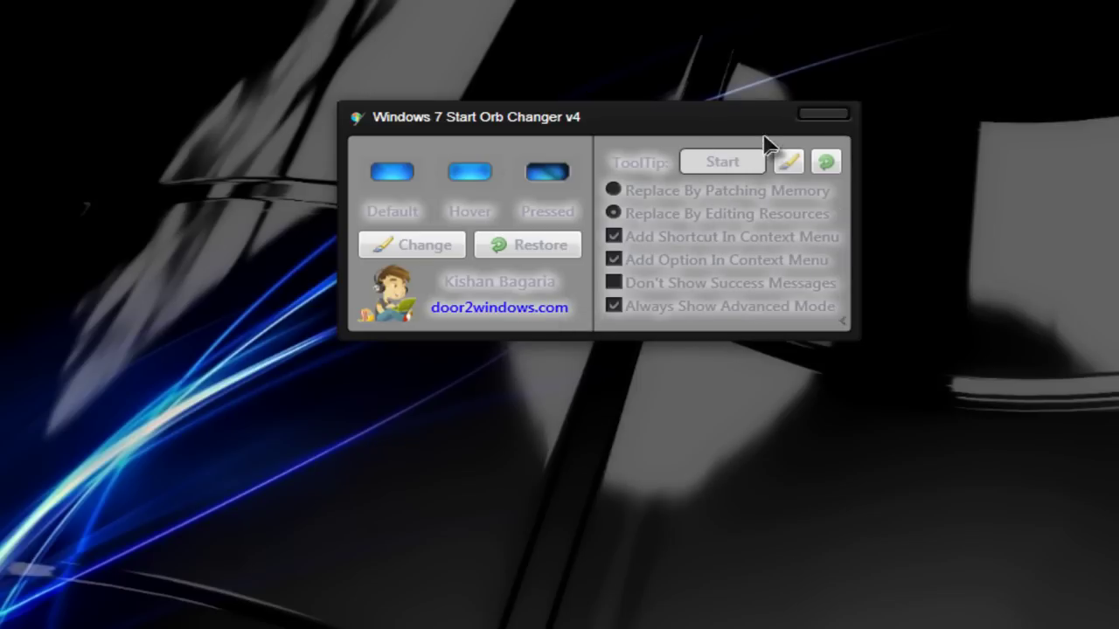
left_click(837, 115)
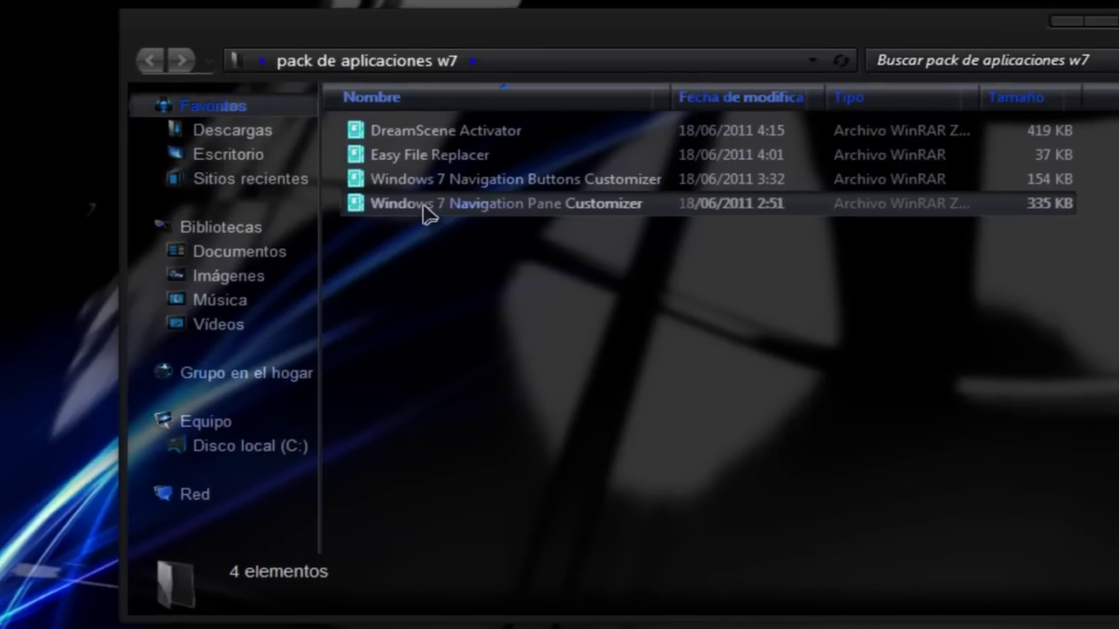
Move the Windows 7 Navigation Pane Customizer archive from the pack folder to the desktop and extract it there.
left_click_drag(430, 215, 151, 262)
left_click_drag(345, 310, 214, 339)
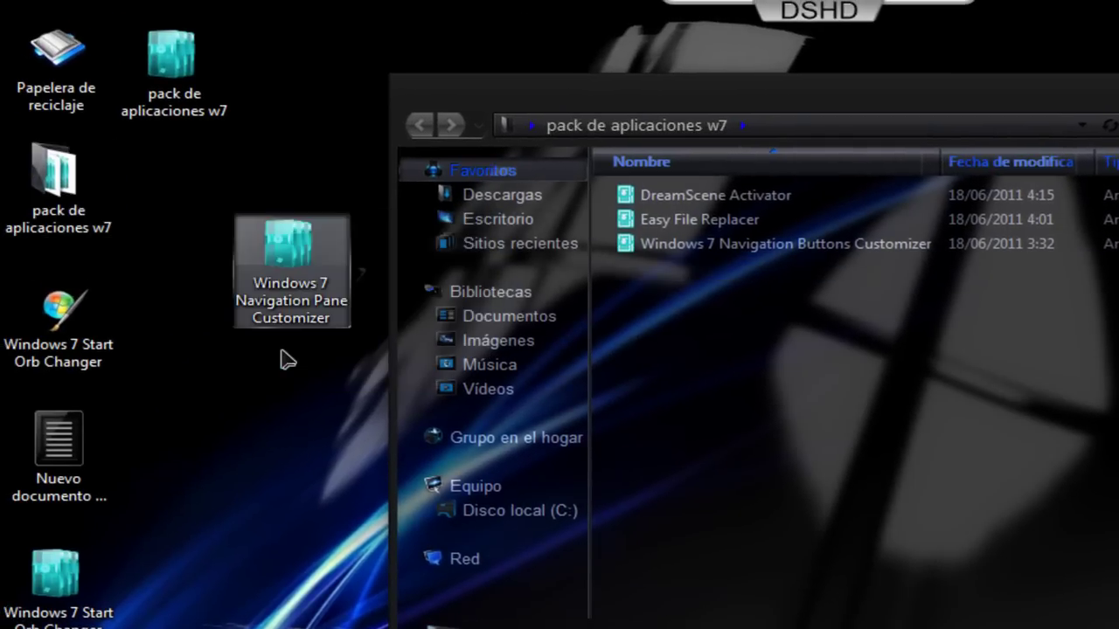
right_click(289, 304)
left_click(399, 364)
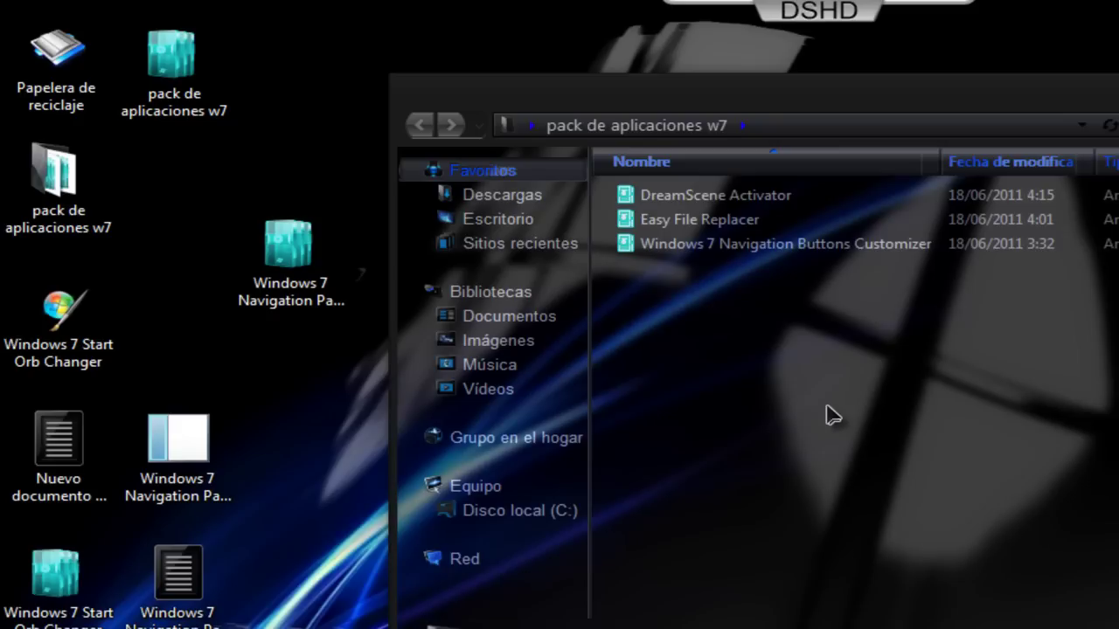
Run the extracted Windows 7 Navigation Pane Customizer as administrator and move its window higher over the folder.
right_click(193, 459)
left_click(346, 320)
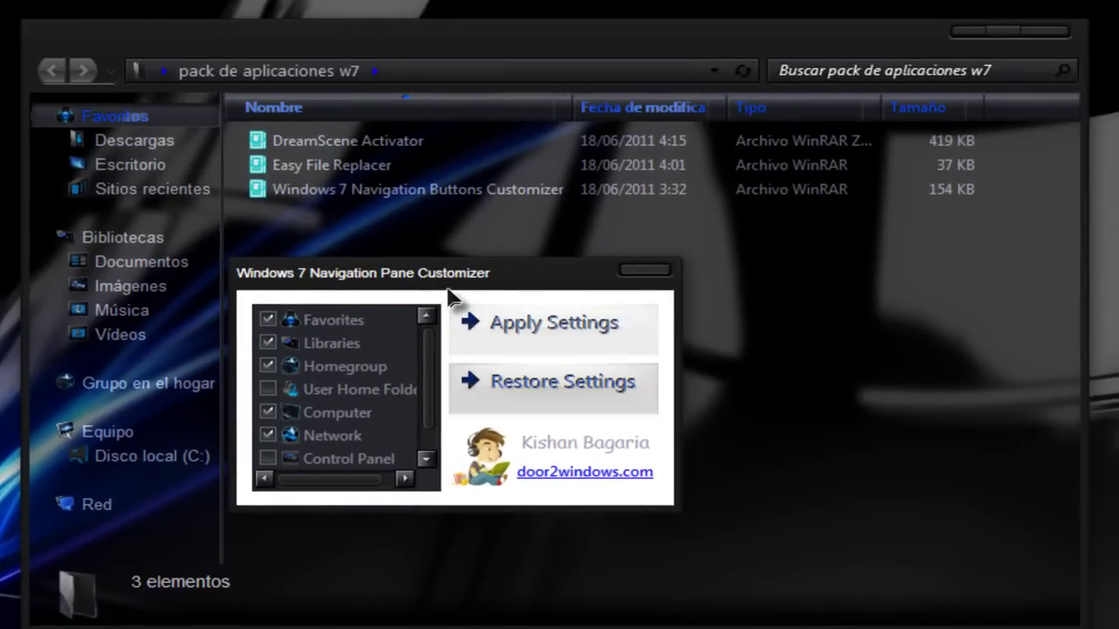
left_click_drag(472, 281, 612, 92)
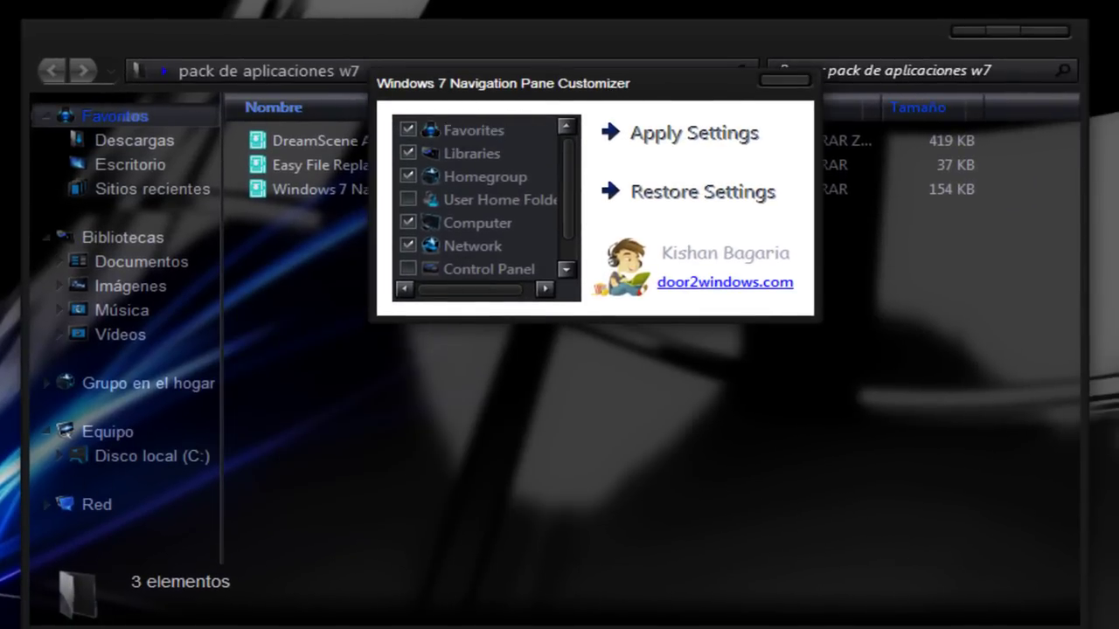
left_click_drag(481, 154, 476, 234)
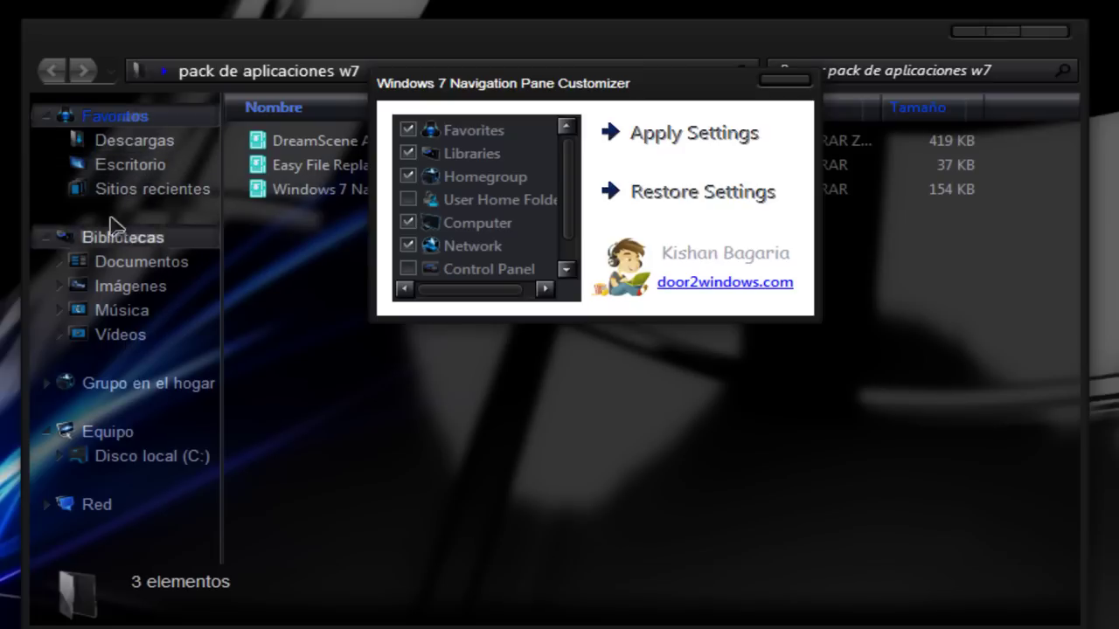
Rename the Favorites entry as therb01 and apply the navigation pane settings.
left_click(433, 137)
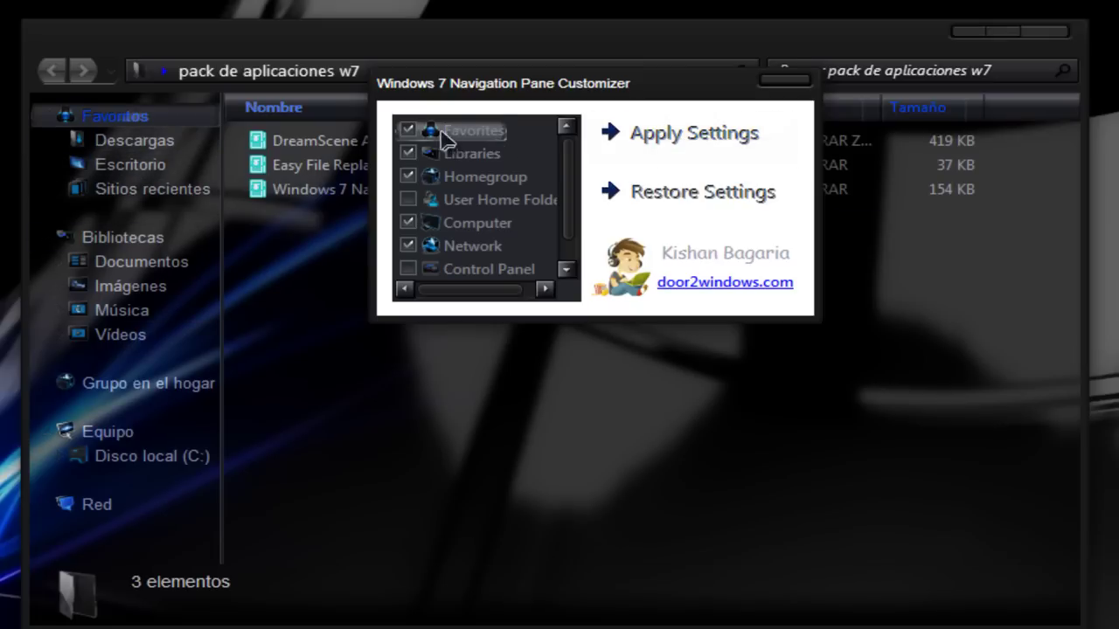
left_click(486, 132)
key("BackSpace")
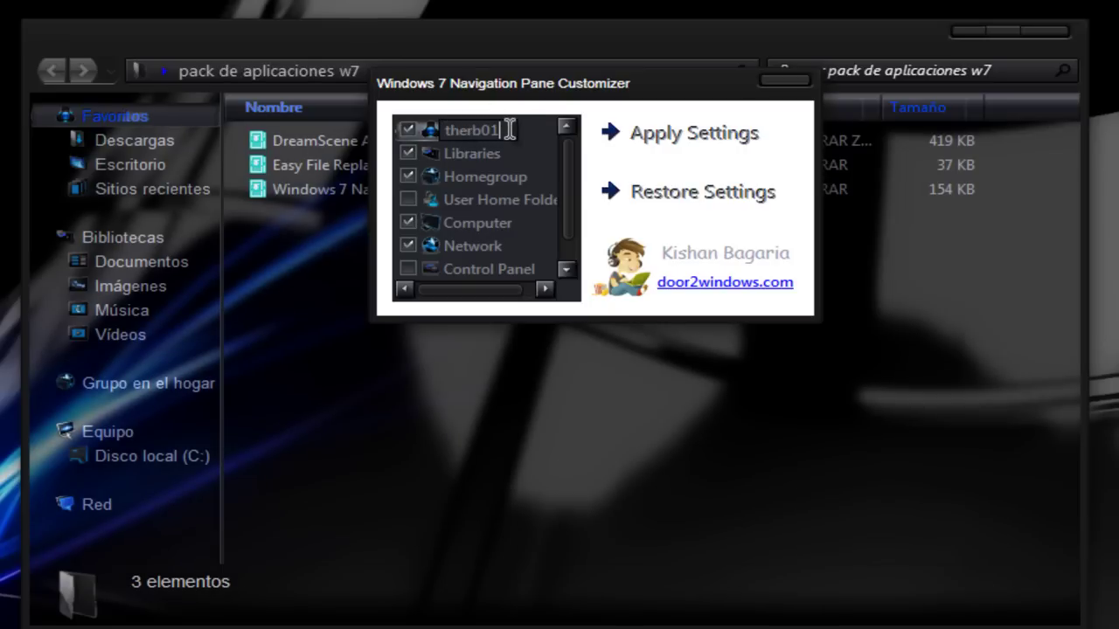
left_click(664, 143)
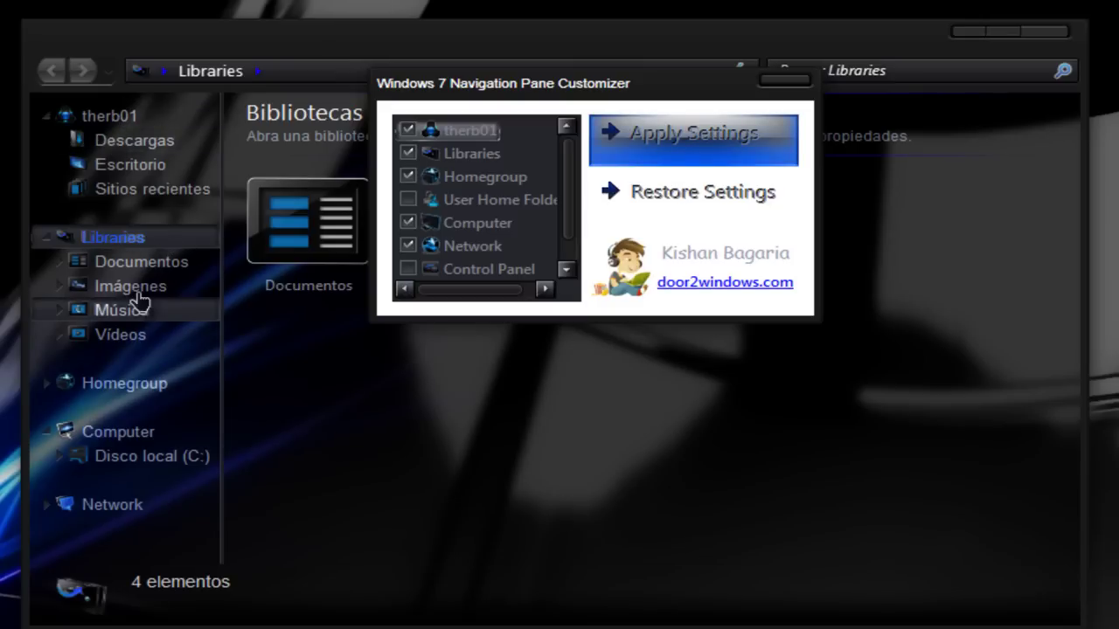
Restore the original navigation pane settings, and close the Windows 7 Navigation Pane Customizer and the Bibliotecas window.
scroll(570, 175, "down", 1)
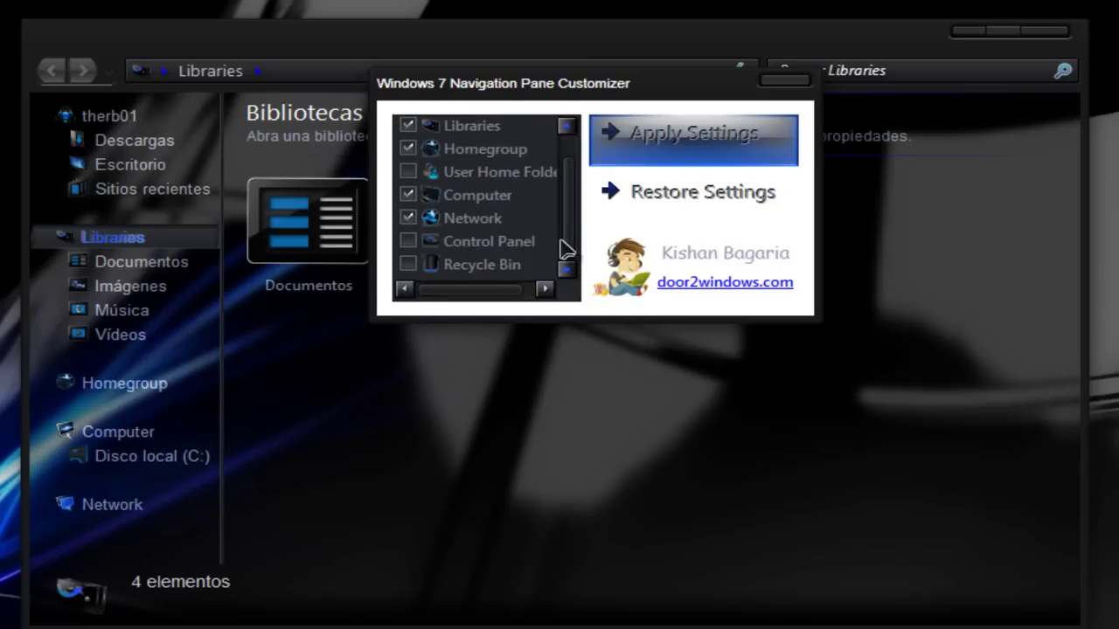
scroll(571, 207, "up", 1)
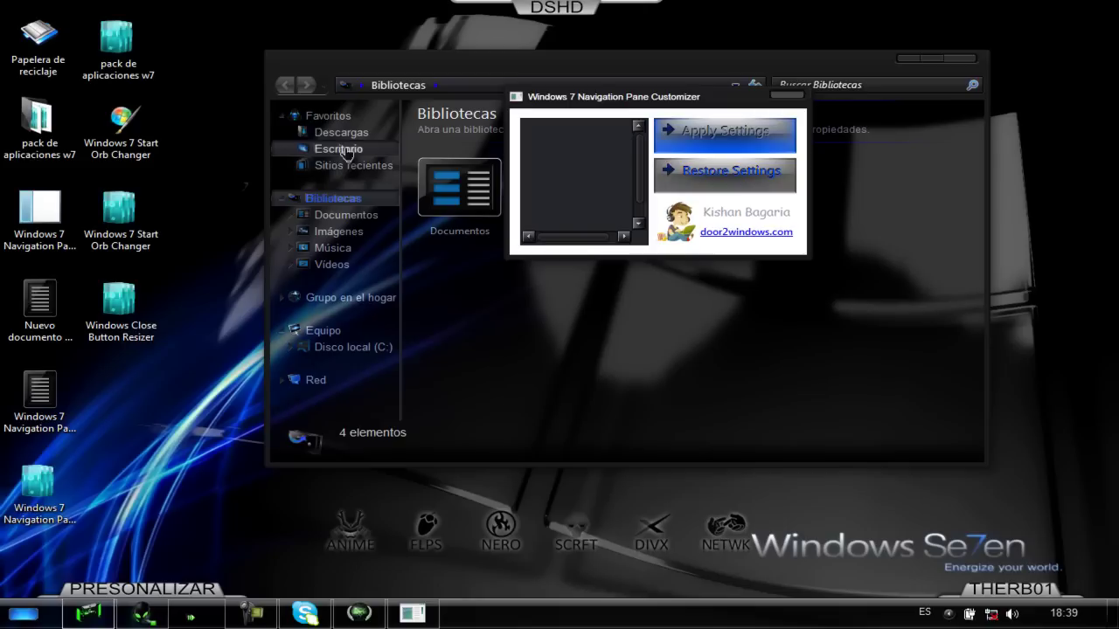
left_click(787, 94)
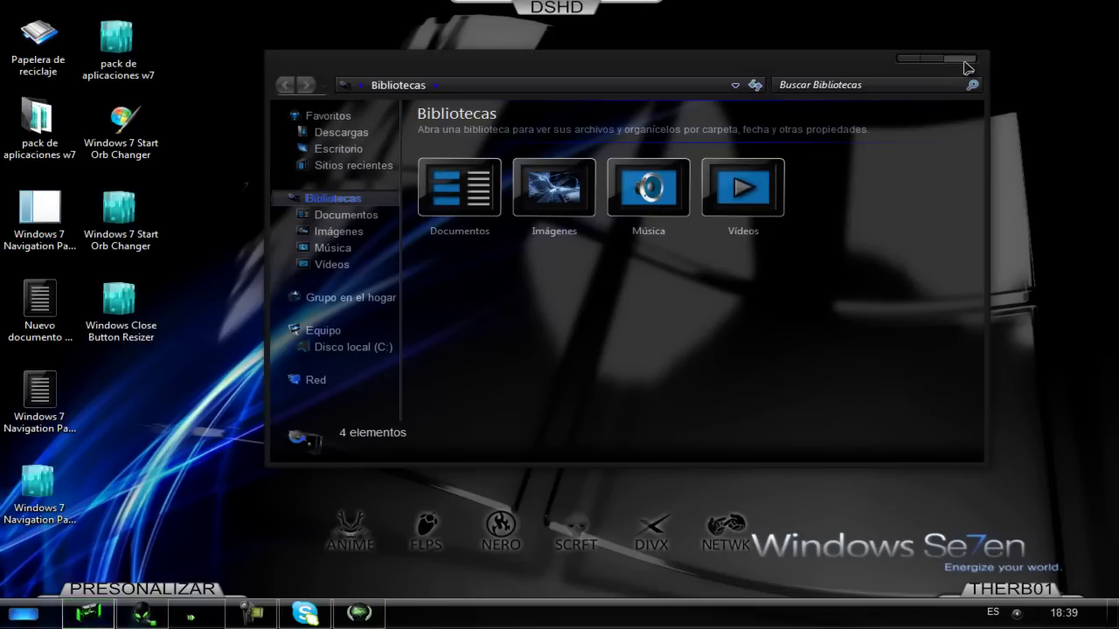
left_click(965, 63)
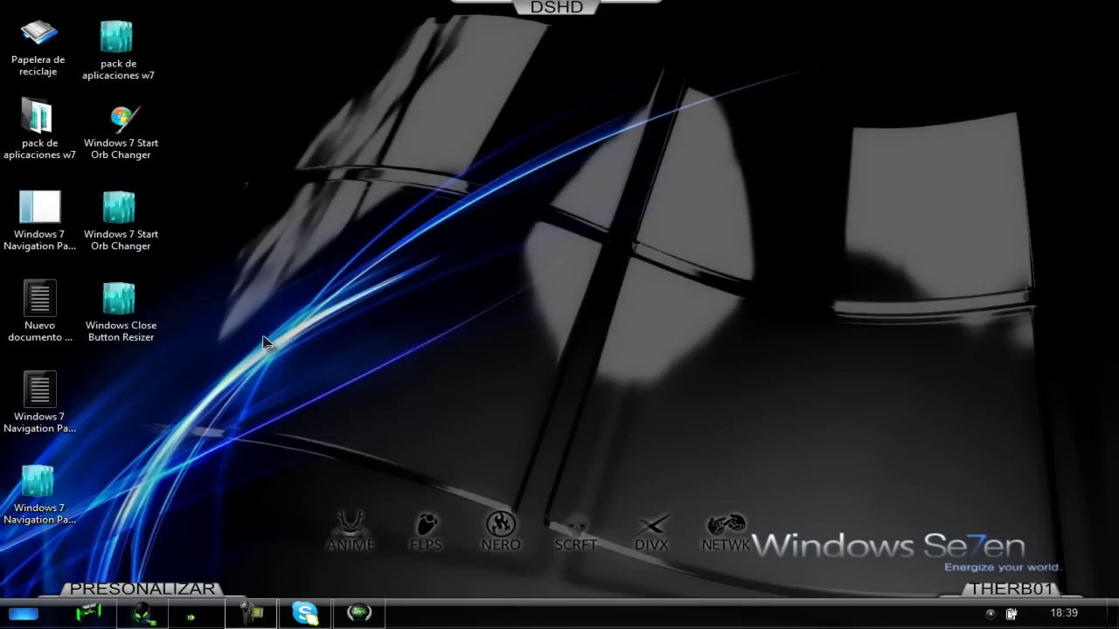
Move the Windows 7 Navigation Buttons Customizer archive from the pack de aplicaciones w7 folder to the desktop and extract it there.
double_click(37, 121)
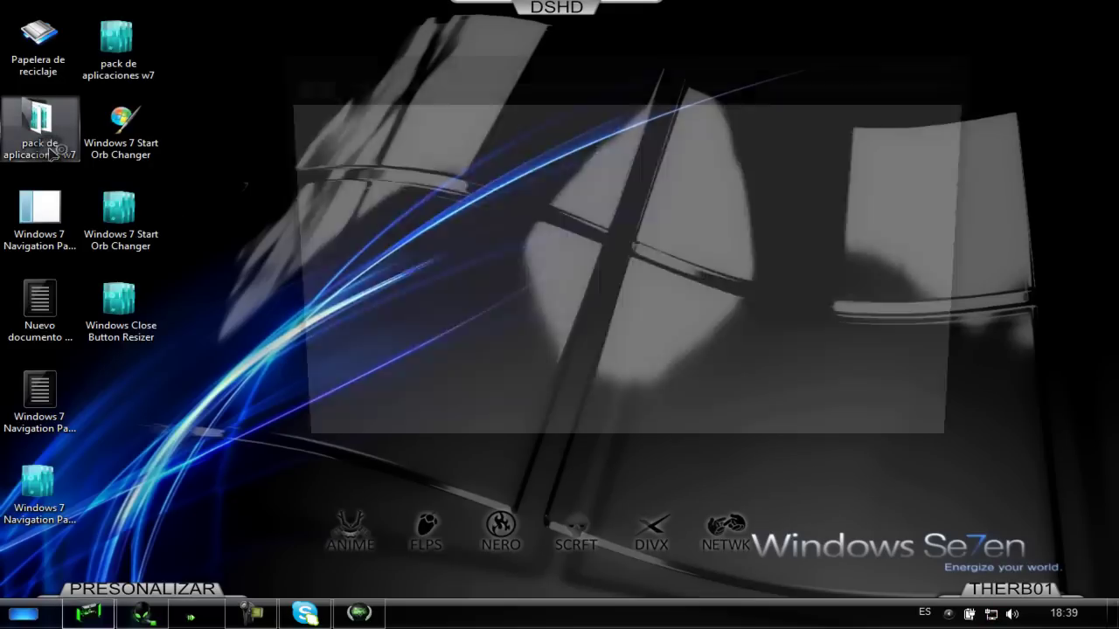
left_click_drag(499, 172, 179, 459)
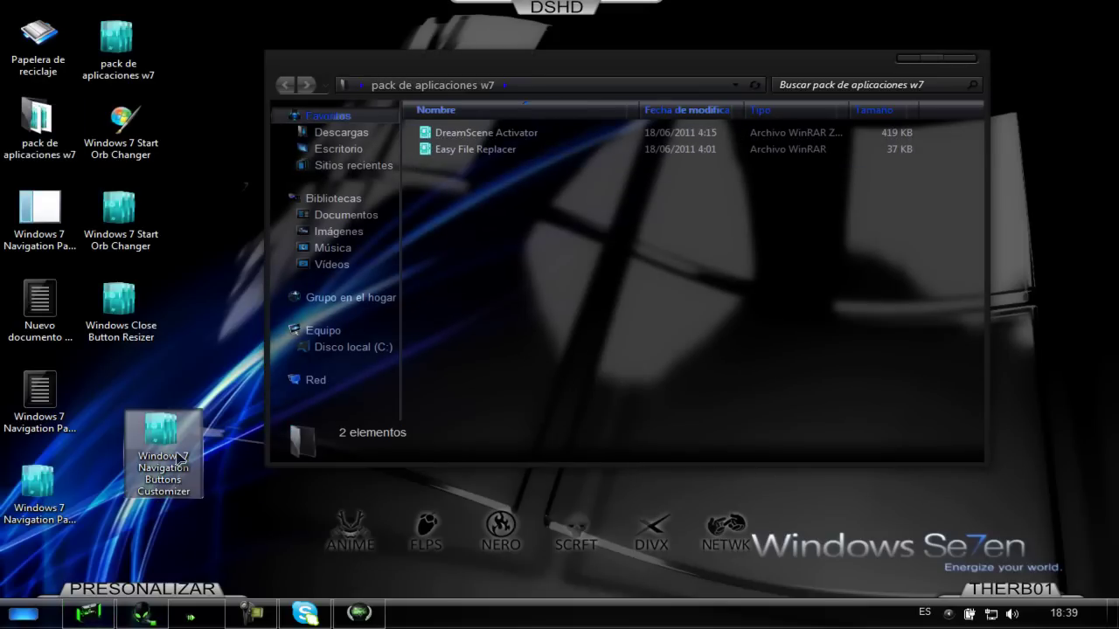
right_click(179, 458)
left_click(234, 172)
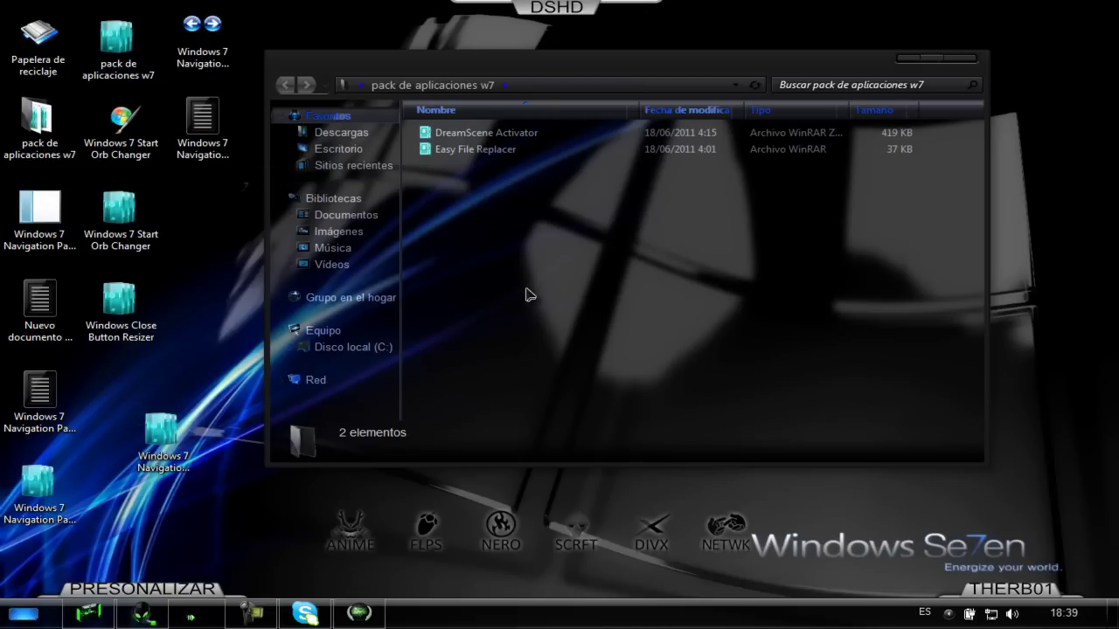
Run the extracted Windows 7 Navigation Buttons Customizer as administrator.
right_click(208, 66)
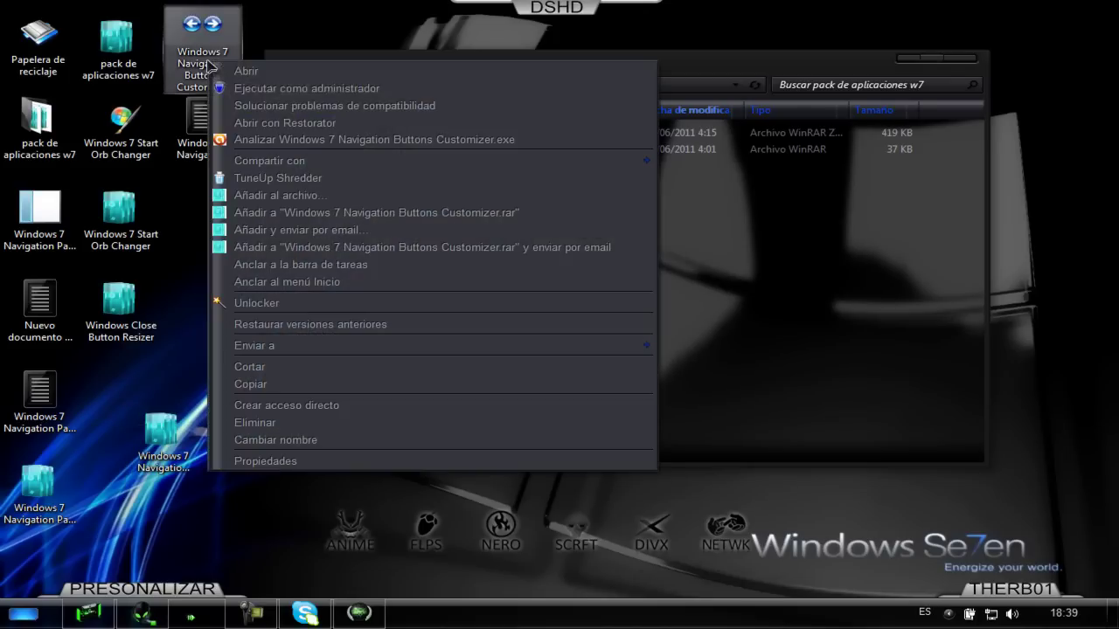
left_click(264, 93)
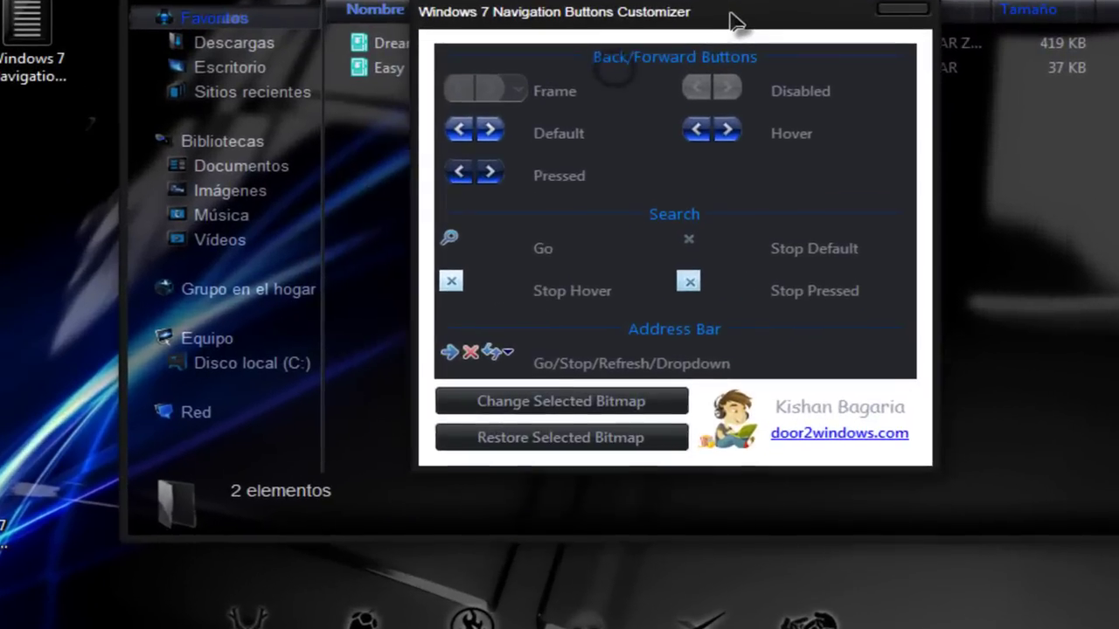
left_click_drag(734, 20, 736, 19)
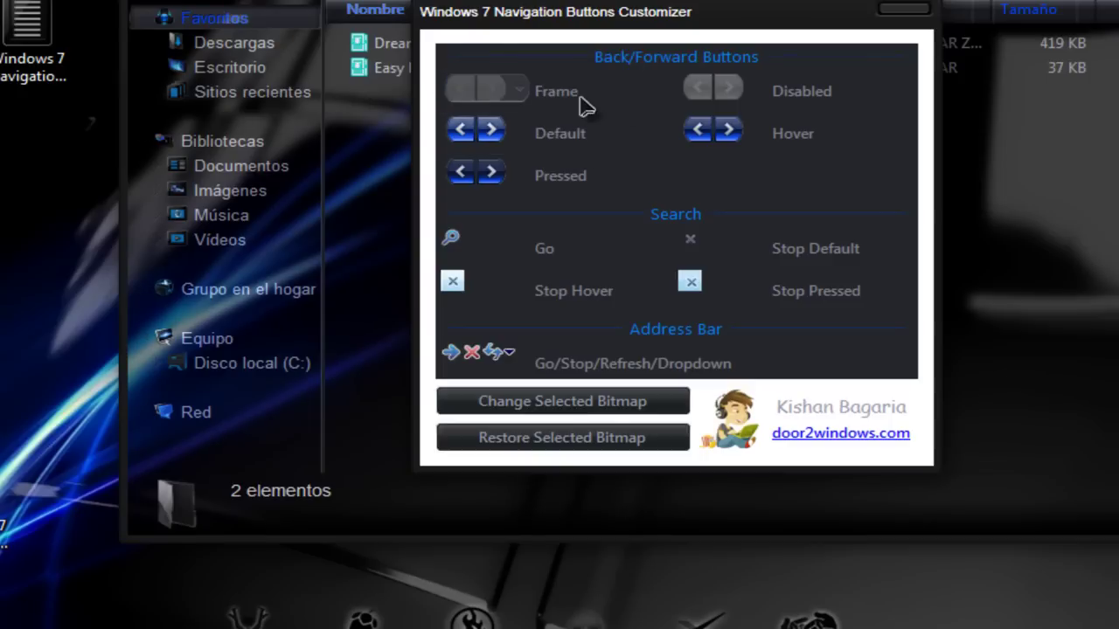
Start replacing the Default back/forward buttons bitmap and browse to Documentos, PROGRAMAS, Coleccion de Explorer Frames for the new file.
left_click(531, 150)
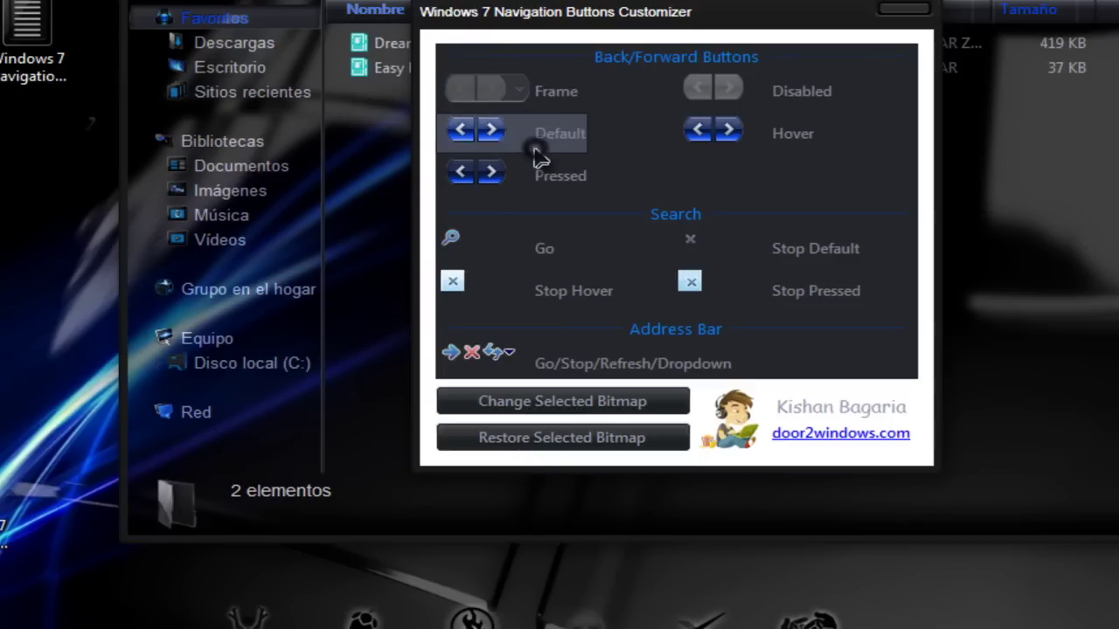
left_click(500, 406)
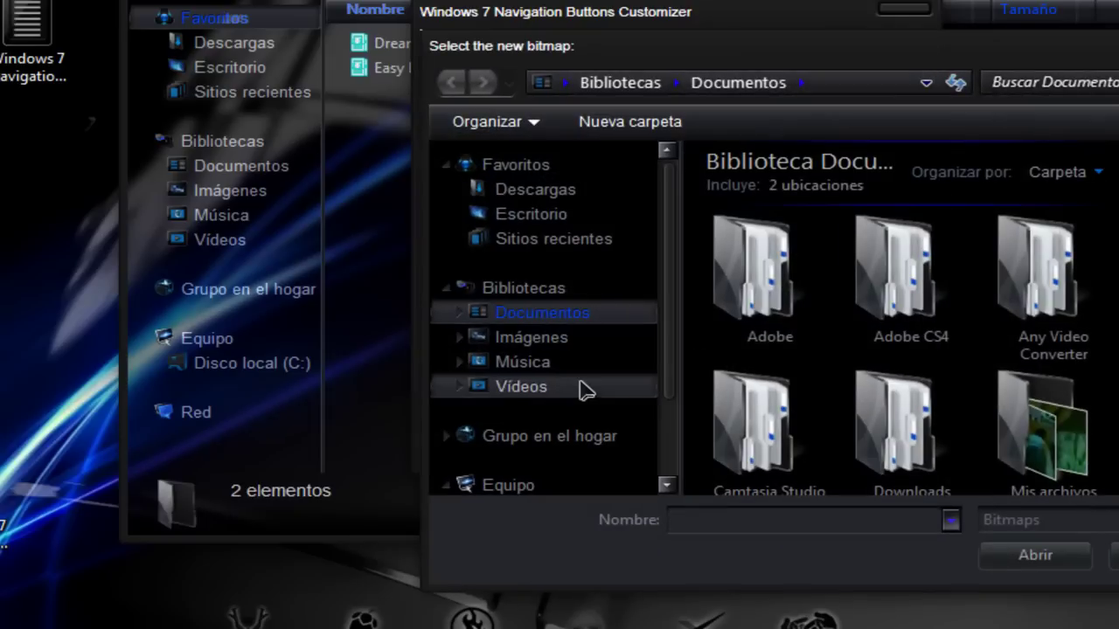
scroll(670, 345, "down", 1)
scroll(671, 345, "down", 1)
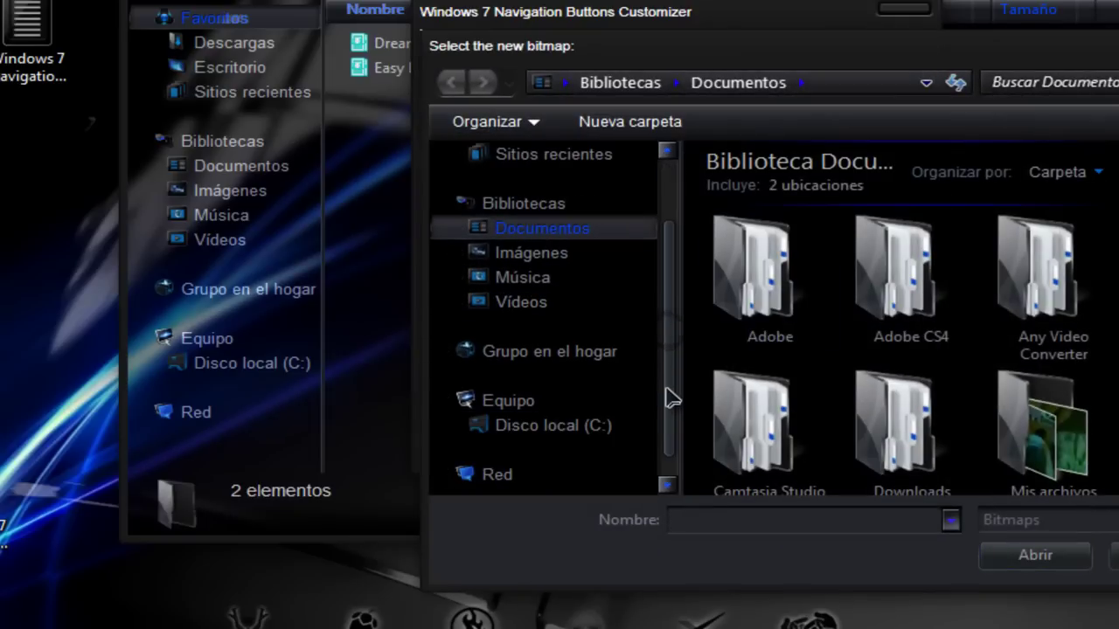
left_click(536, 227)
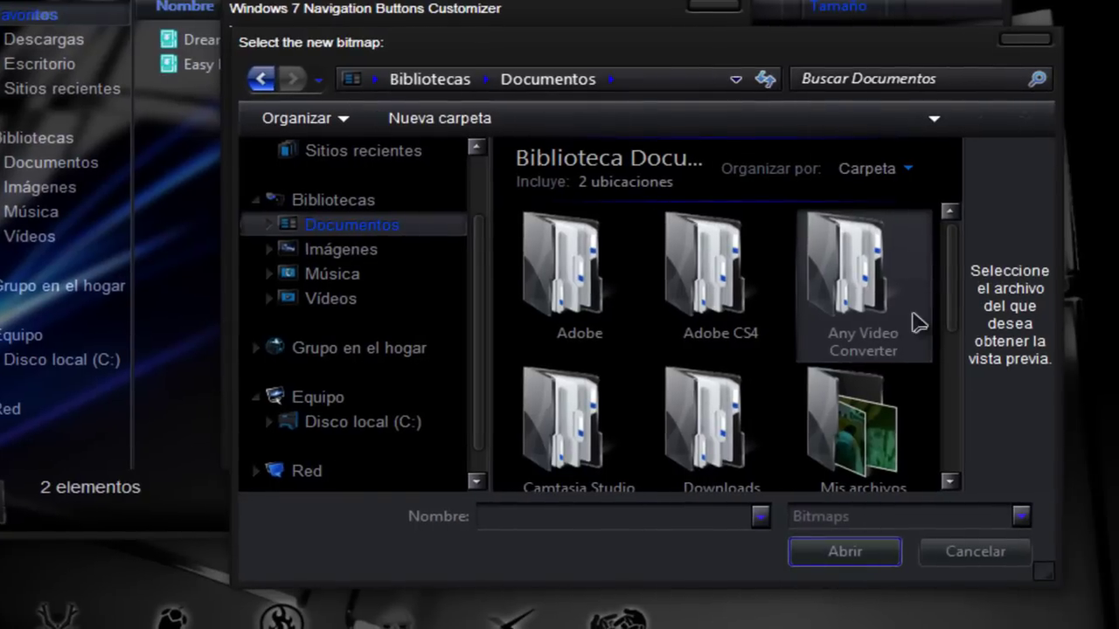
left_click_drag(951, 312, 942, 372)
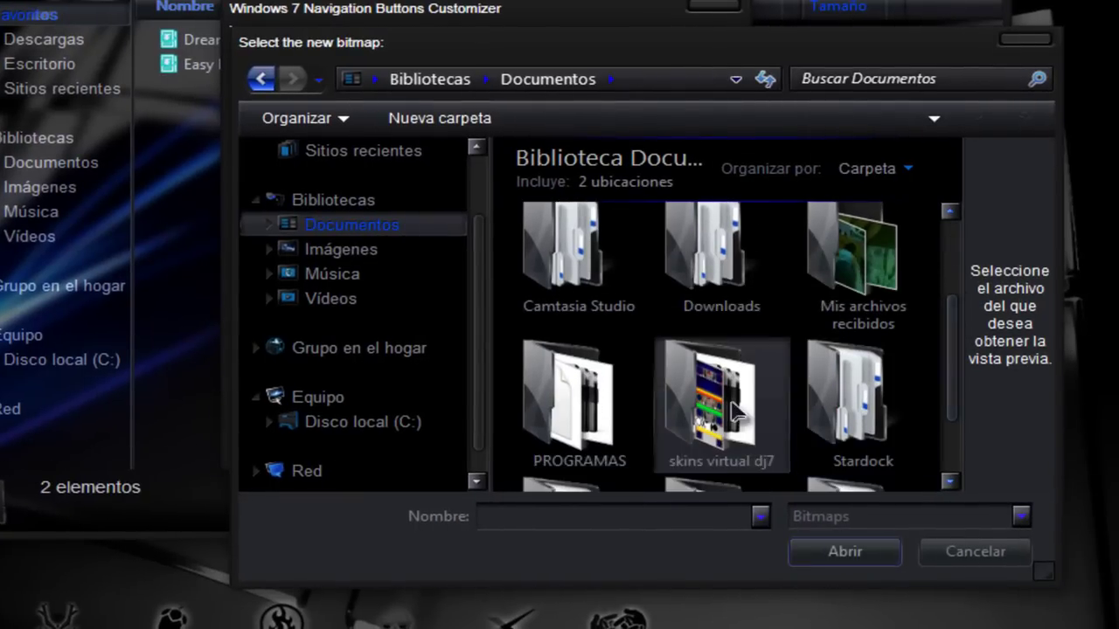
double_click(578, 418)
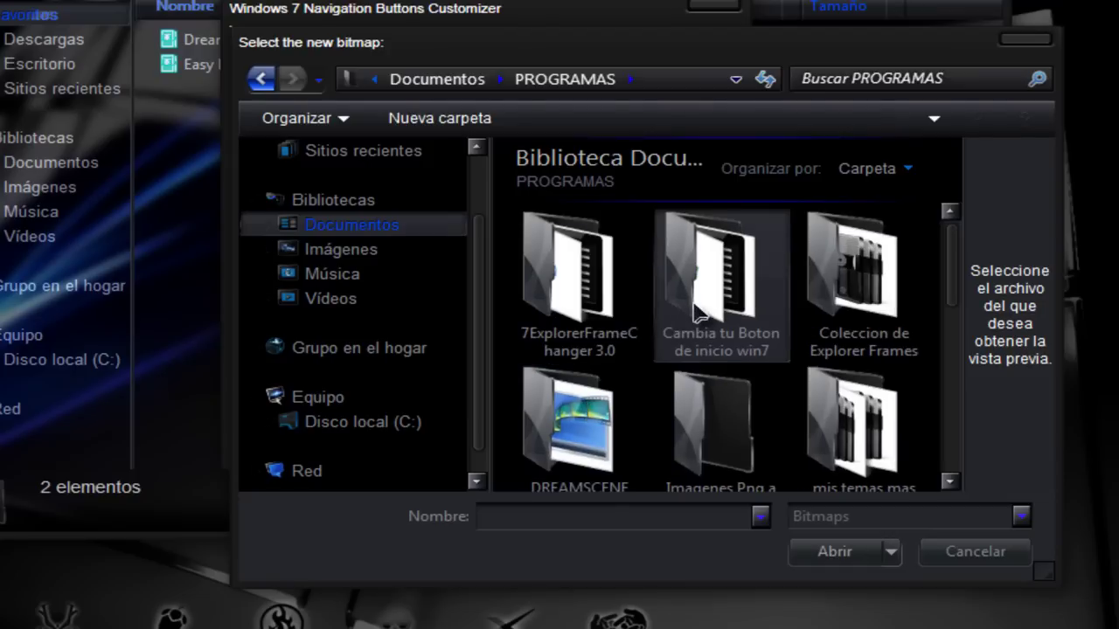
double_click(881, 297)
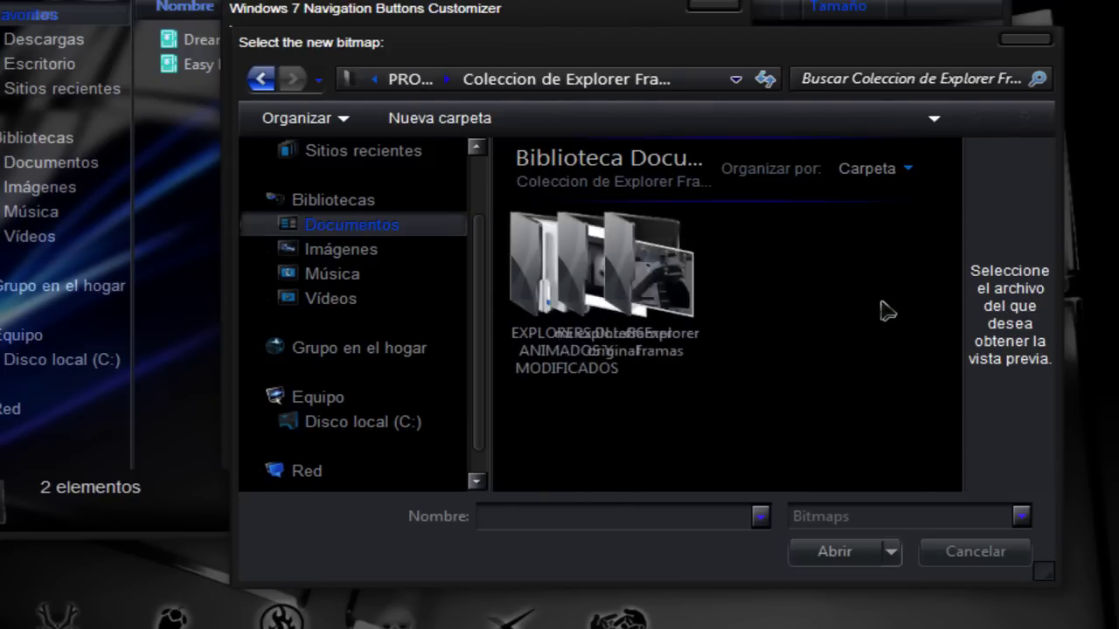
Load bitmap 579 from the Black Gloss folder within the animated and modified EXPLORERS.DLL folders as the Default back/forward buttons.
left_click(616, 300)
double_click(616, 300)
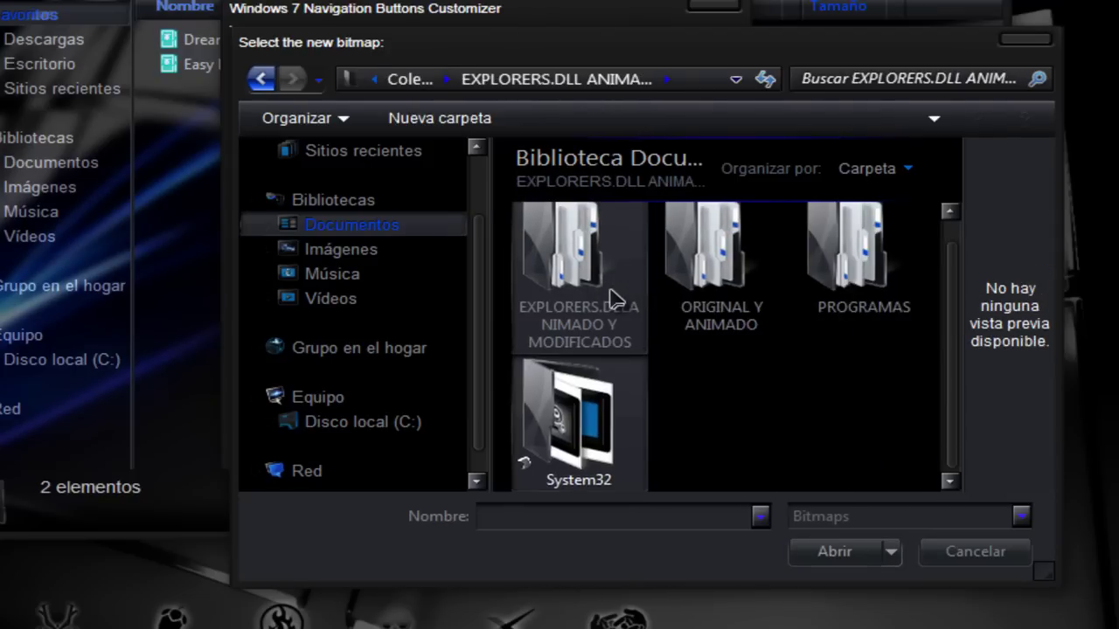
double_click(617, 299)
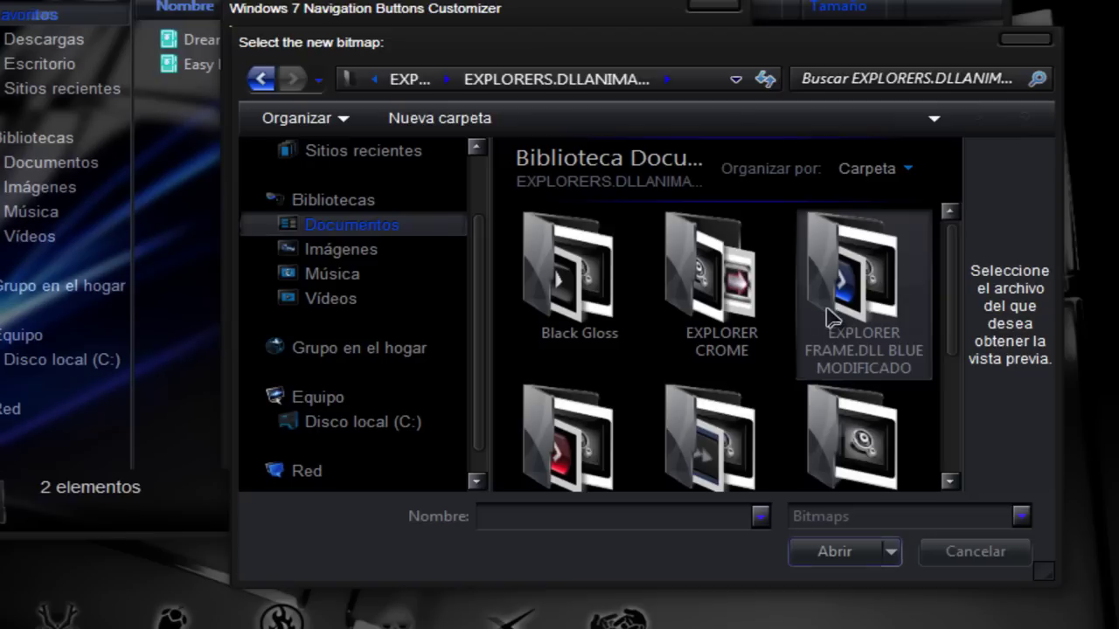
double_click(611, 324)
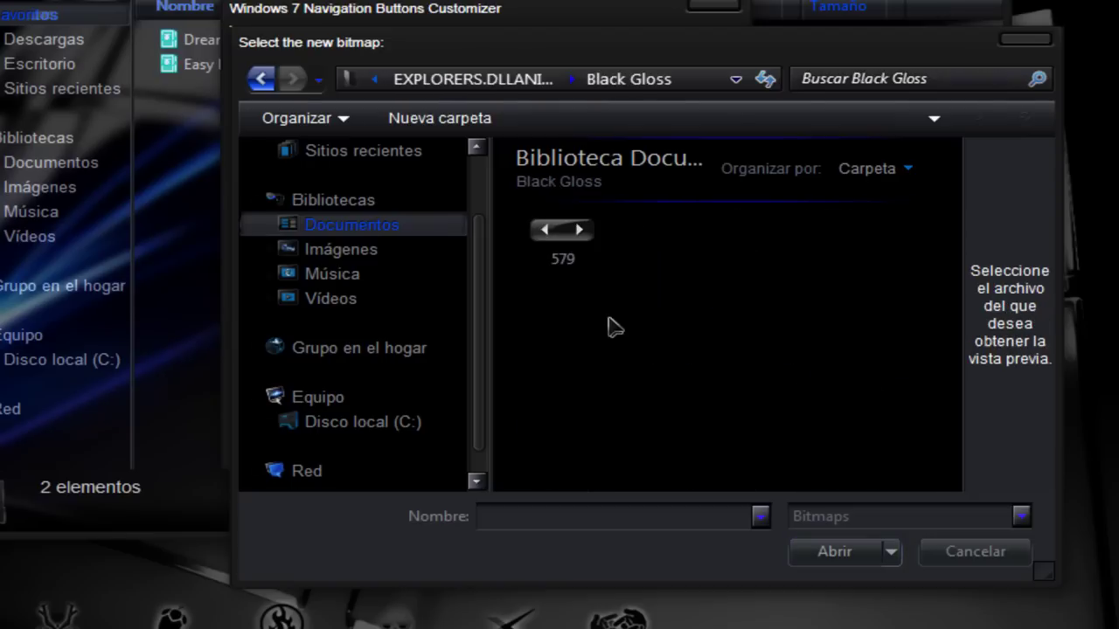
left_click(589, 268)
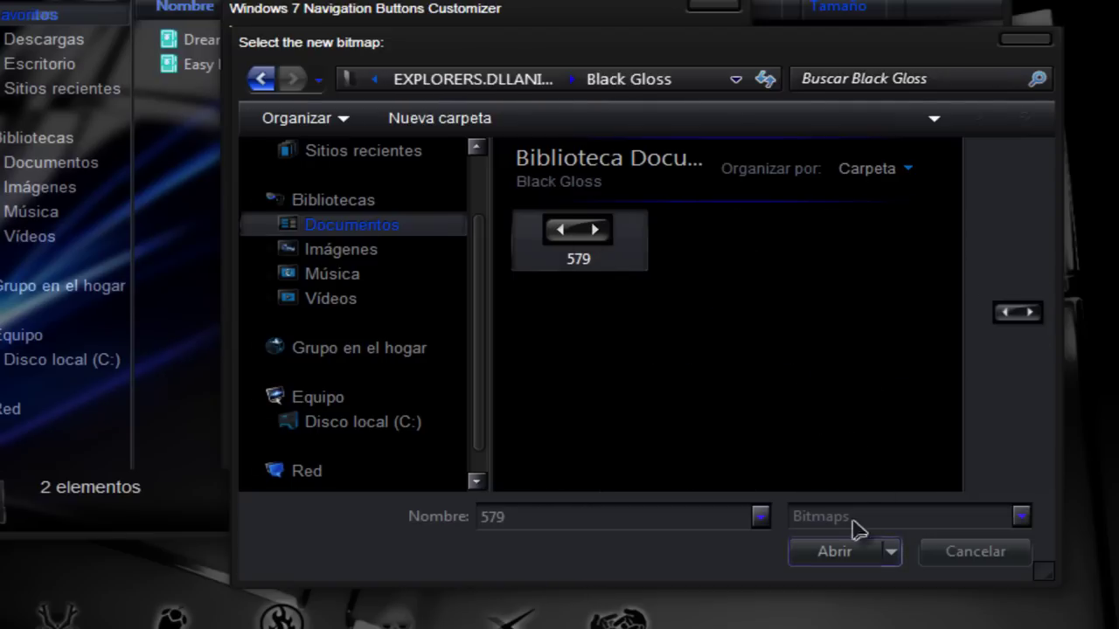
left_click(824, 560)
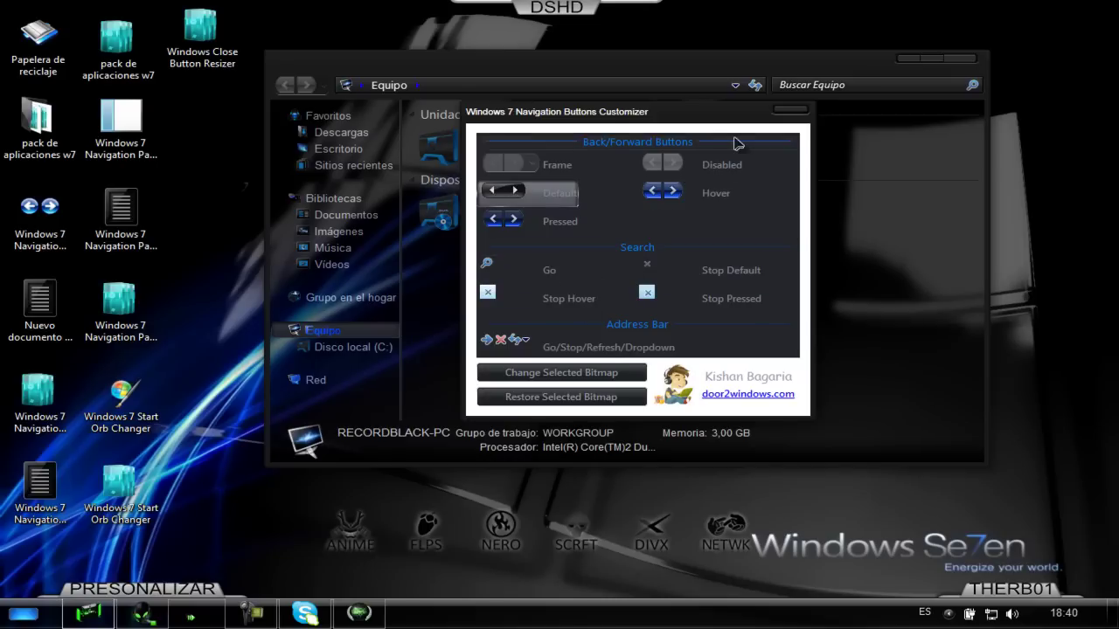
Close the Windows 7 Navigation Buttons Customizer and the Equipo window, and reopen the pack de aplicaciones w7 folder.
left_click(791, 111)
left_click(977, 57)
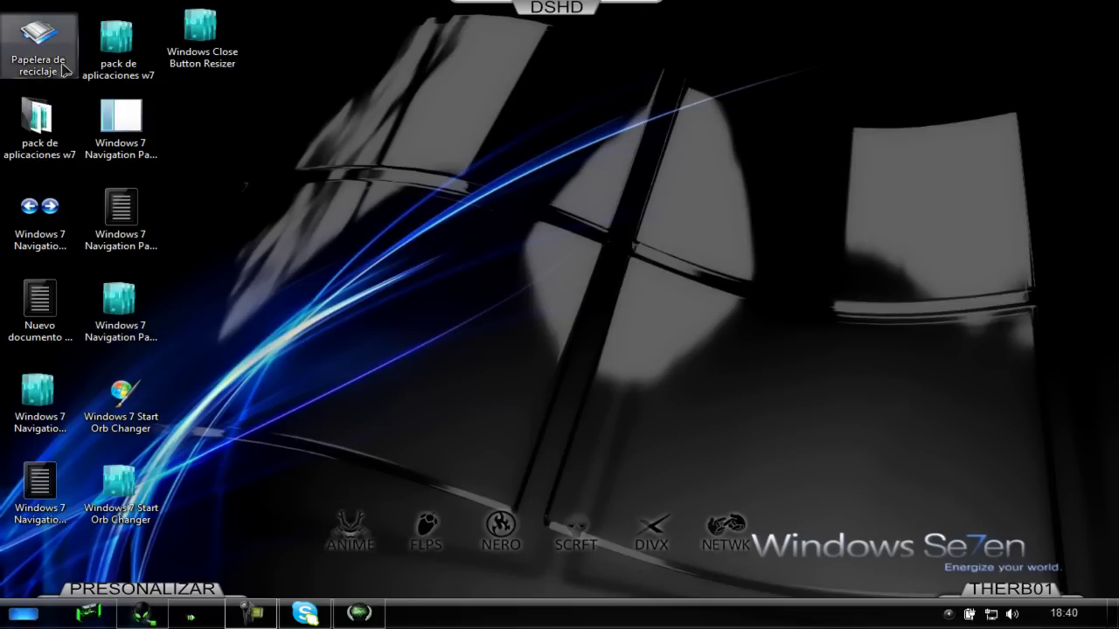
double_click(48, 156)
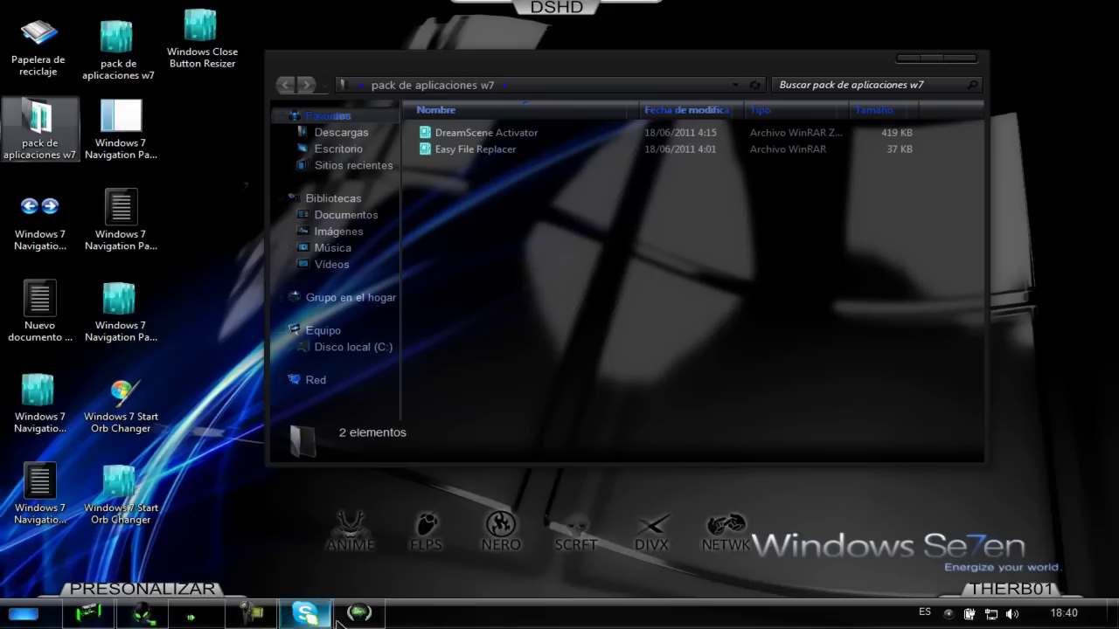
Switch to the screen recorder to check the recording's duration, and minimize it again.
mouse_move(260, 617)
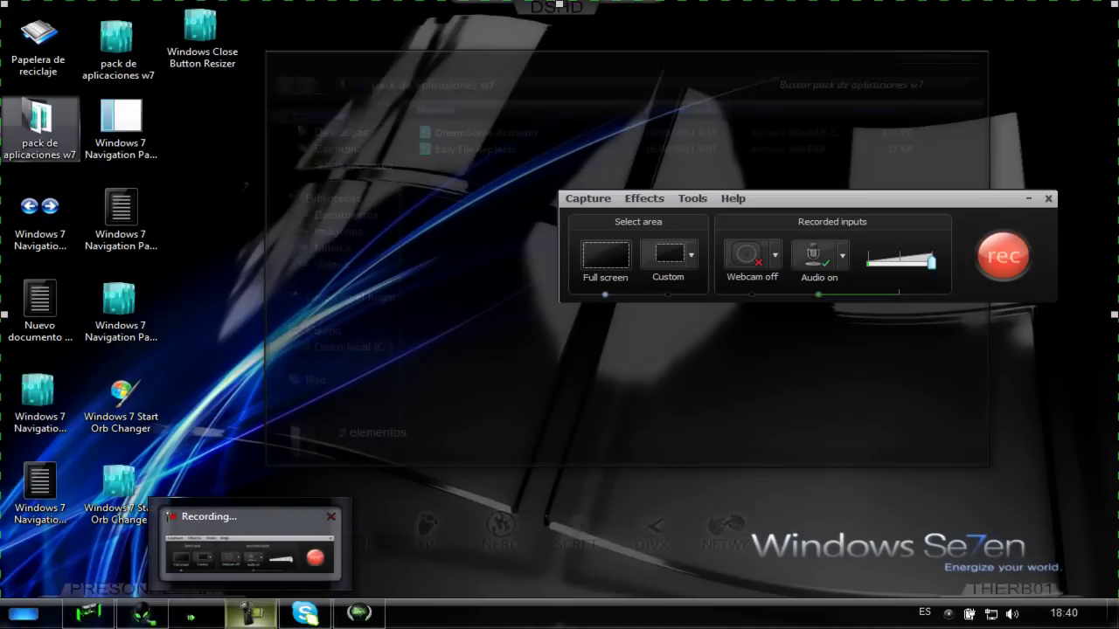
left_click(289, 577)
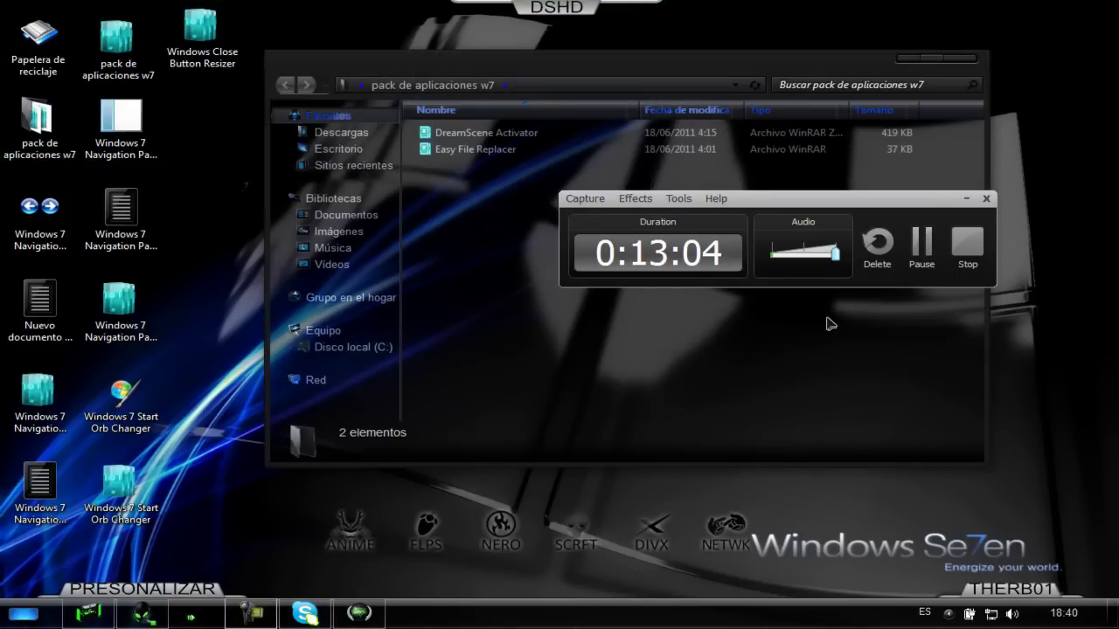
left_click(967, 201)
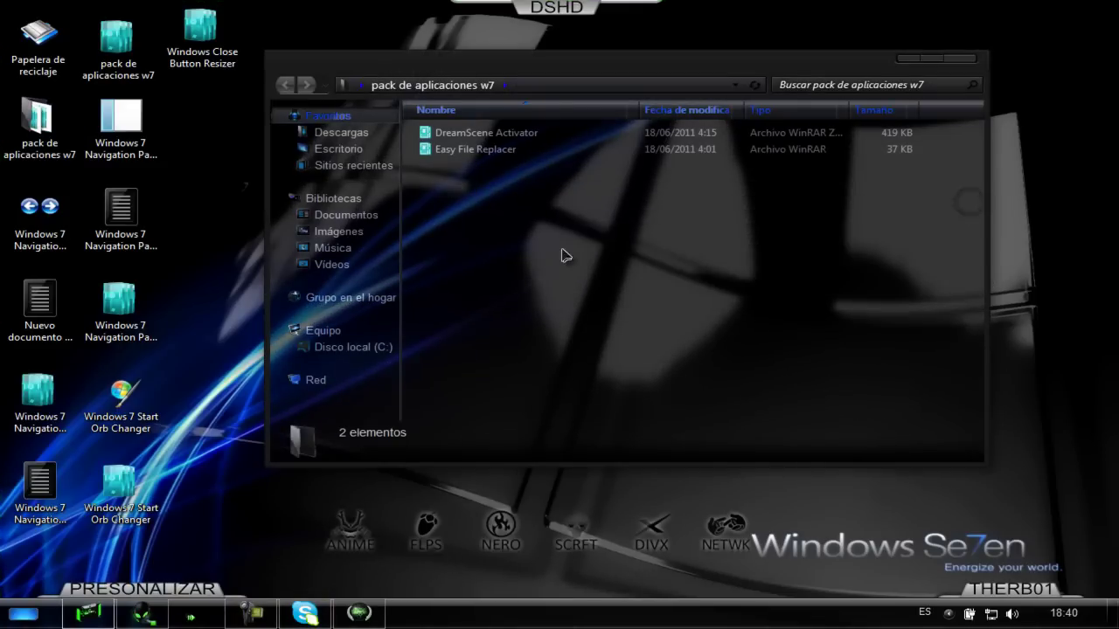
Move the Easy File Replacer archive from the pack folder to the desktop and extract it there, replacing all existing files.
left_click_drag(589, 70, 682, 70)
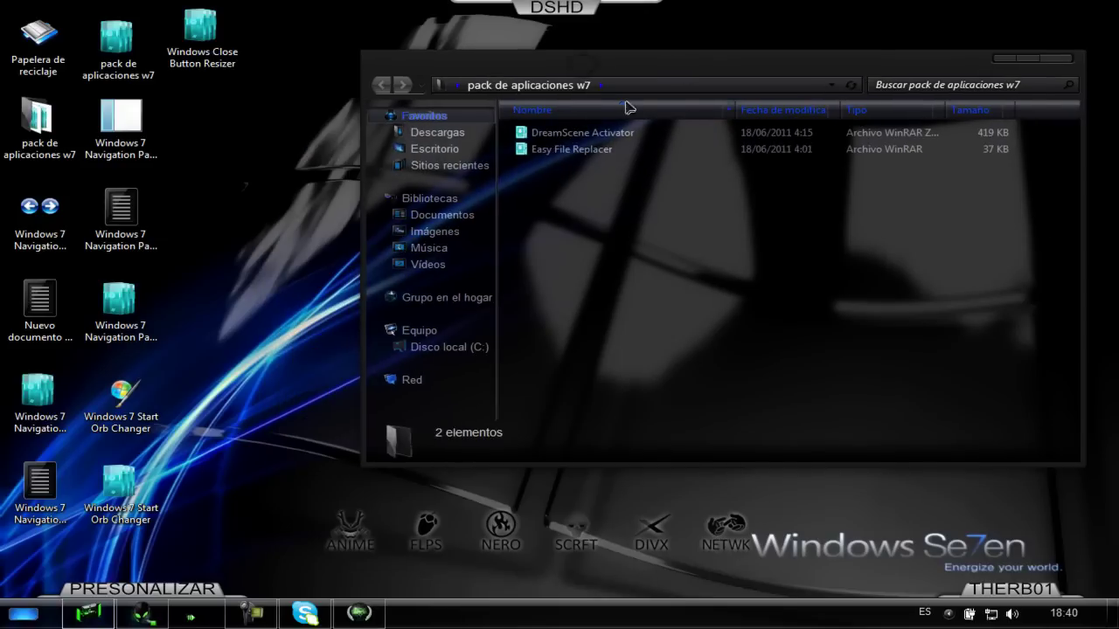
left_click_drag(541, 156, 278, 247)
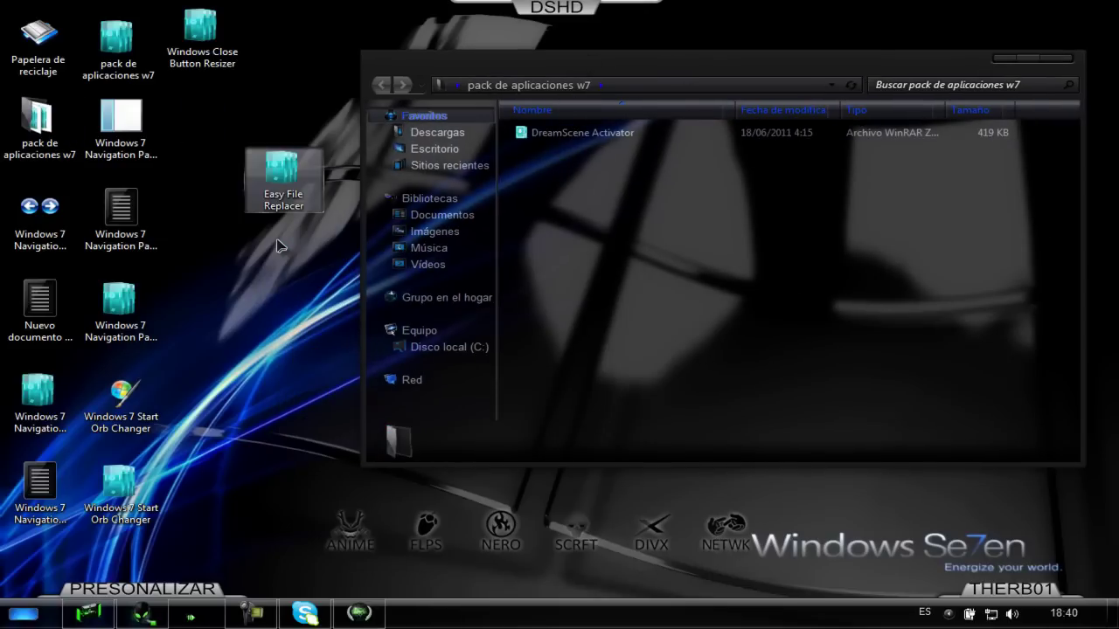
right_click(274, 185)
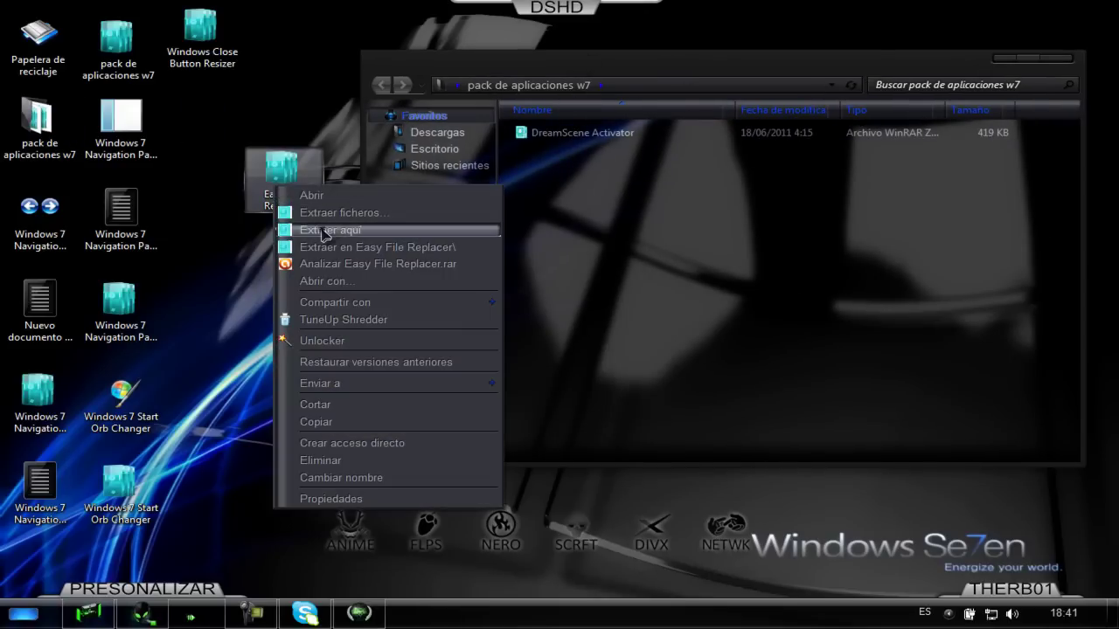
left_click(325, 229)
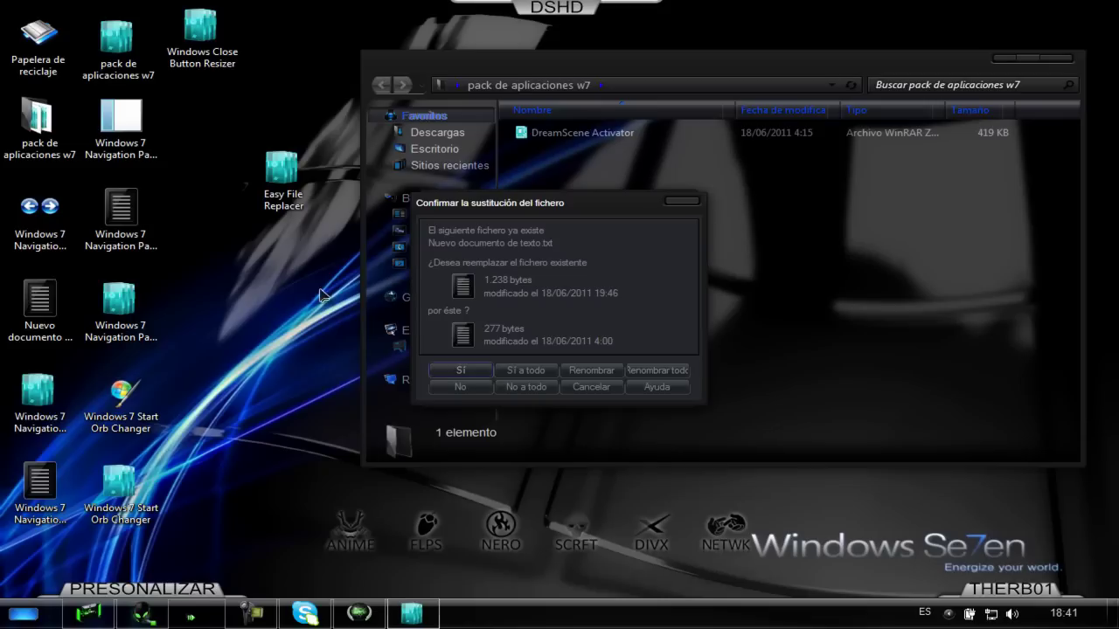
left_click(519, 370)
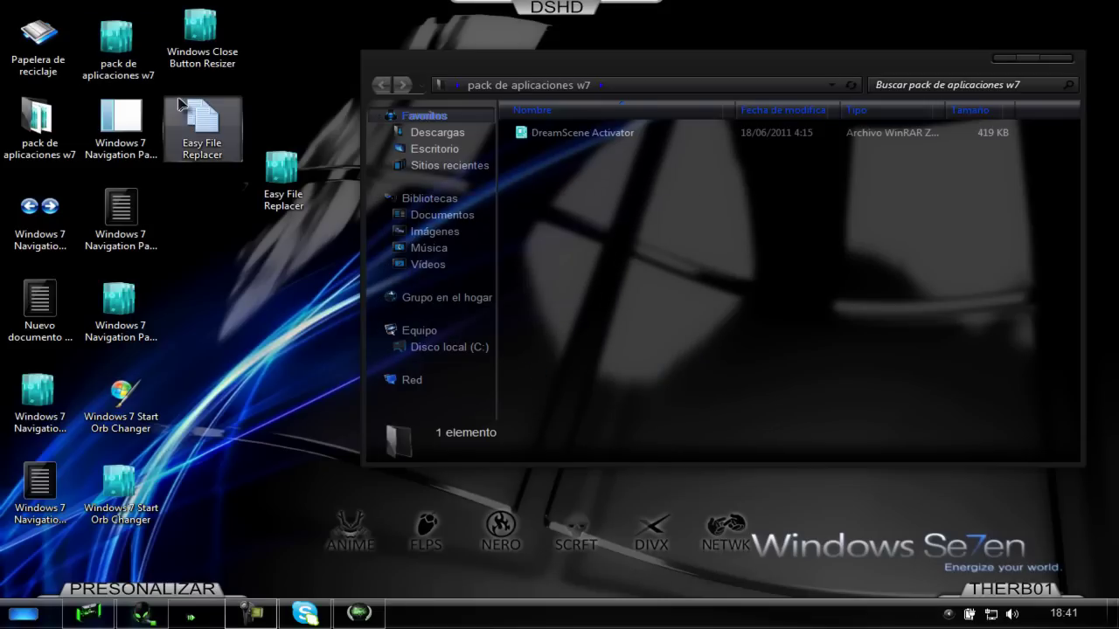
Run the extracted Easy File Replacer as administrator and place its installer window over the file area of the pack folder.
right_click(194, 127)
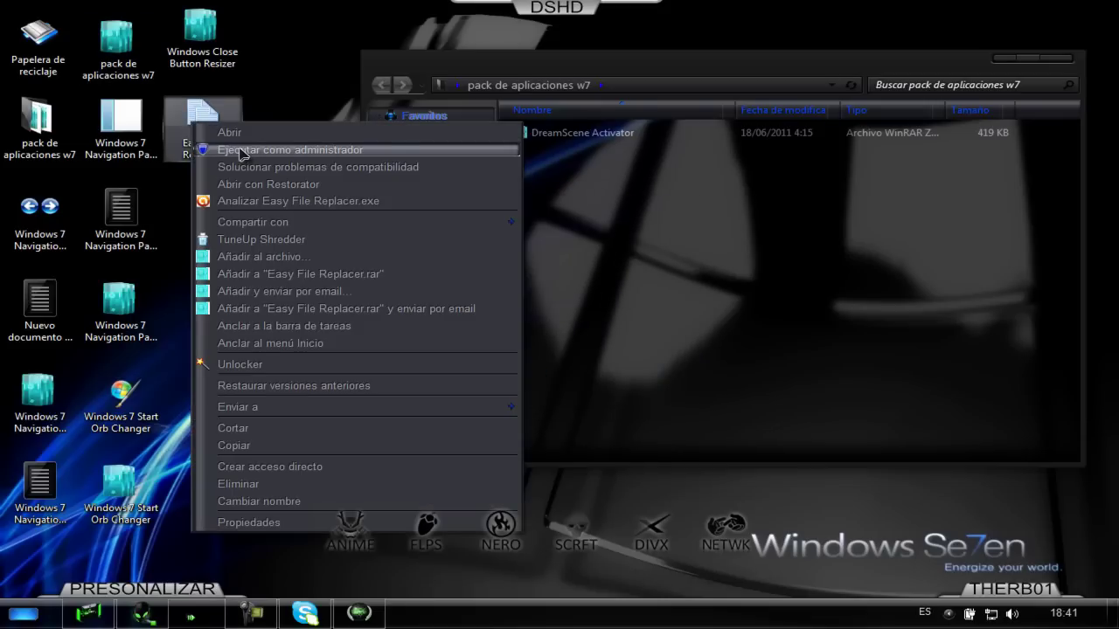
left_click(243, 152)
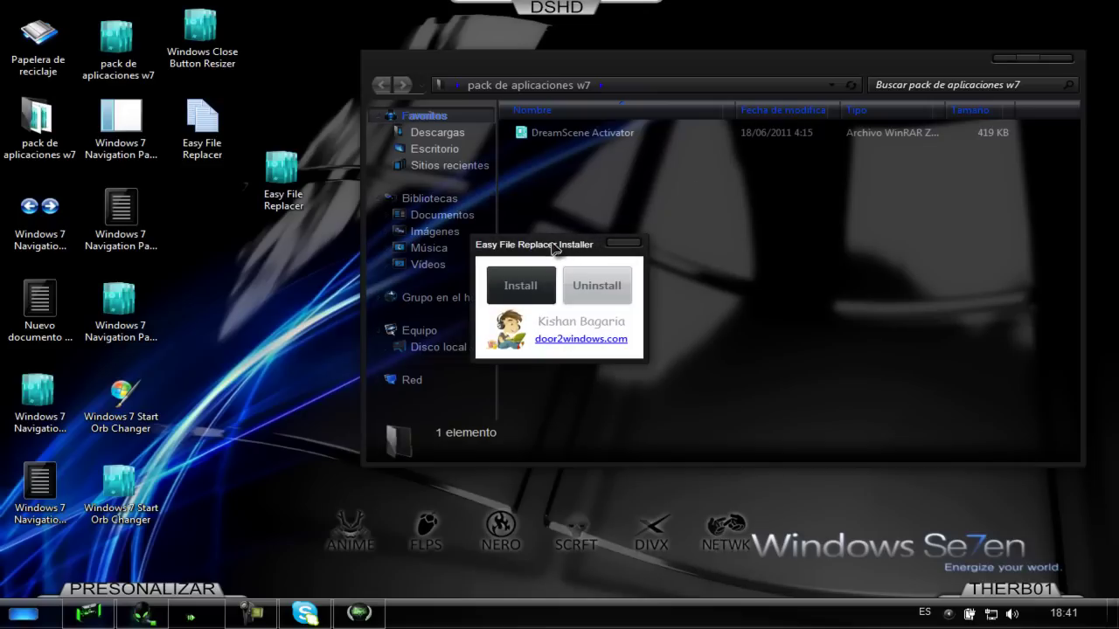
left_click_drag(549, 251, 578, 137)
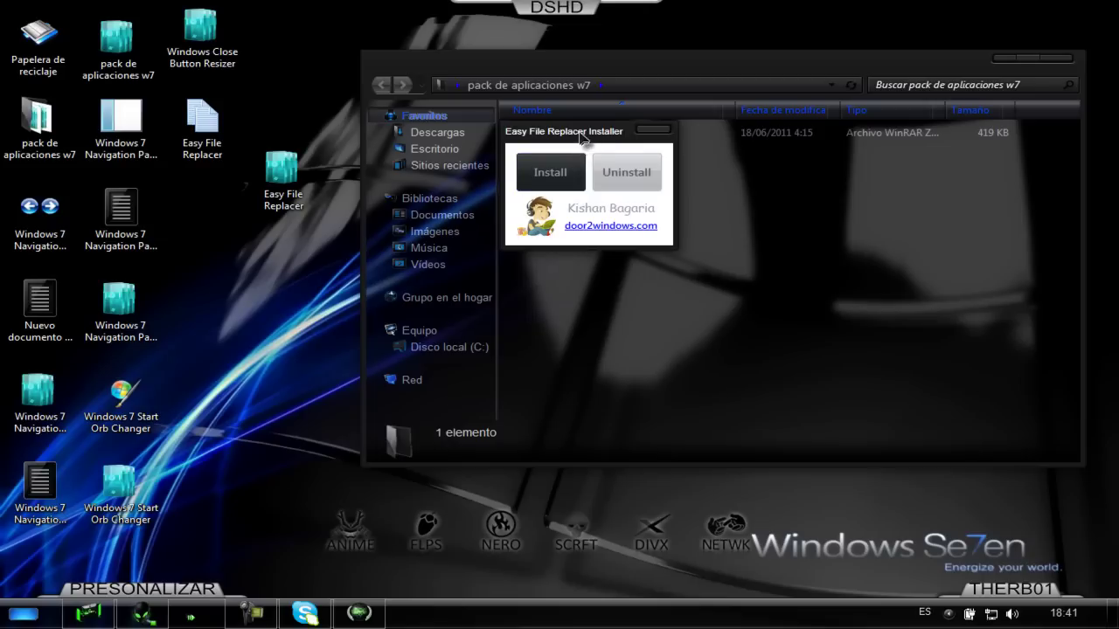
left_click_drag(579, 137, 584, 171)
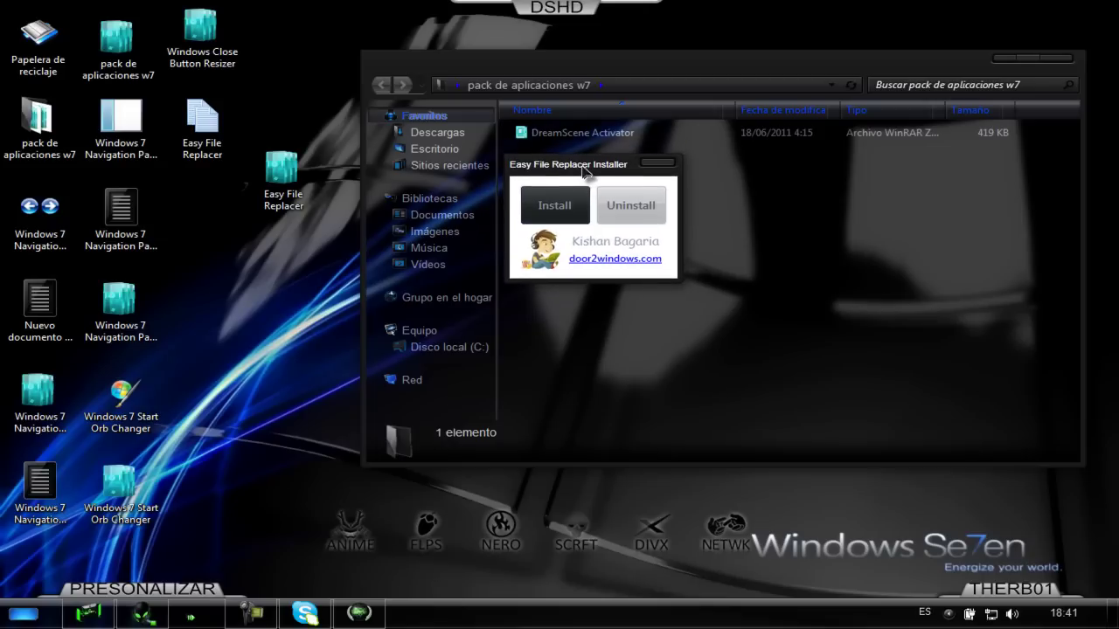
Examine the context commands available on the desktop, dismiss them, and shift the Easy File Replacer Installer window slightly aside.
right_click(238, 315)
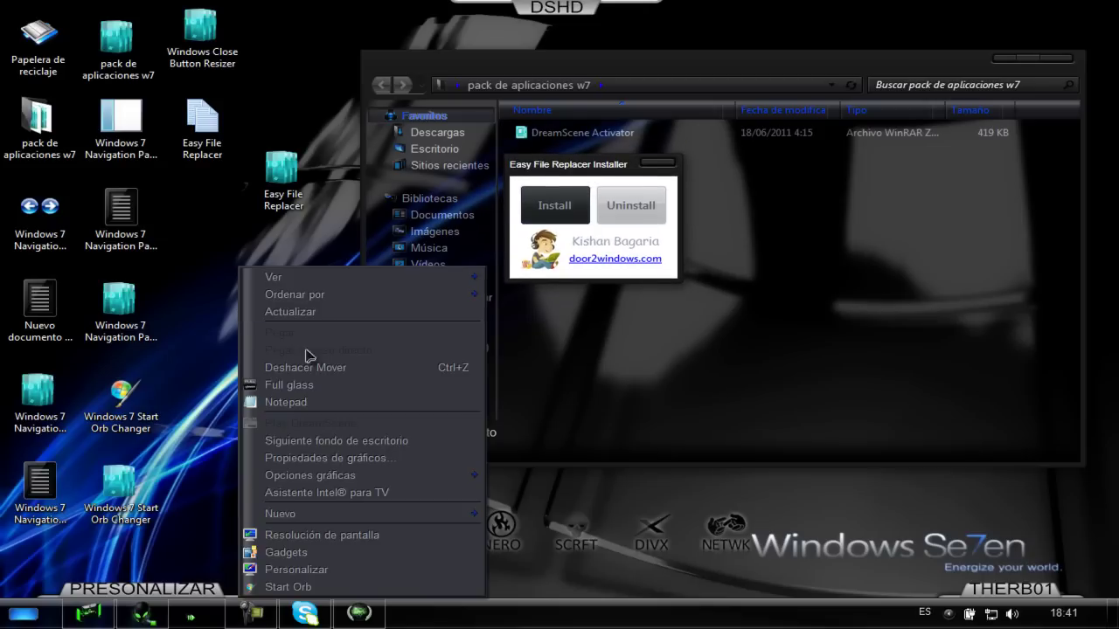
left_click(289, 233)
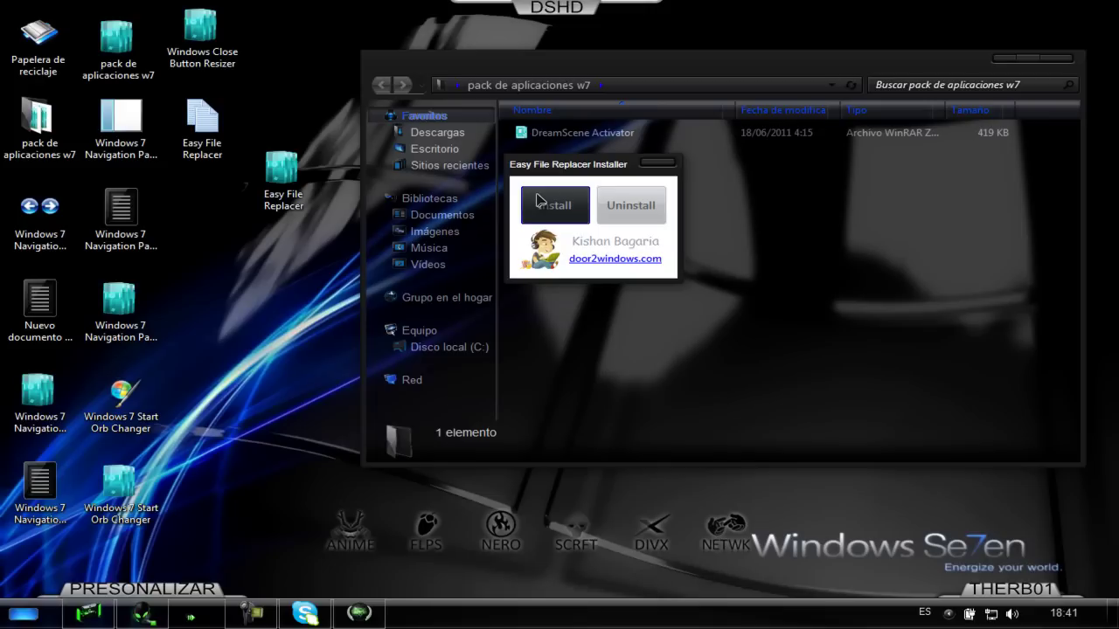
left_click_drag(592, 166, 644, 180)
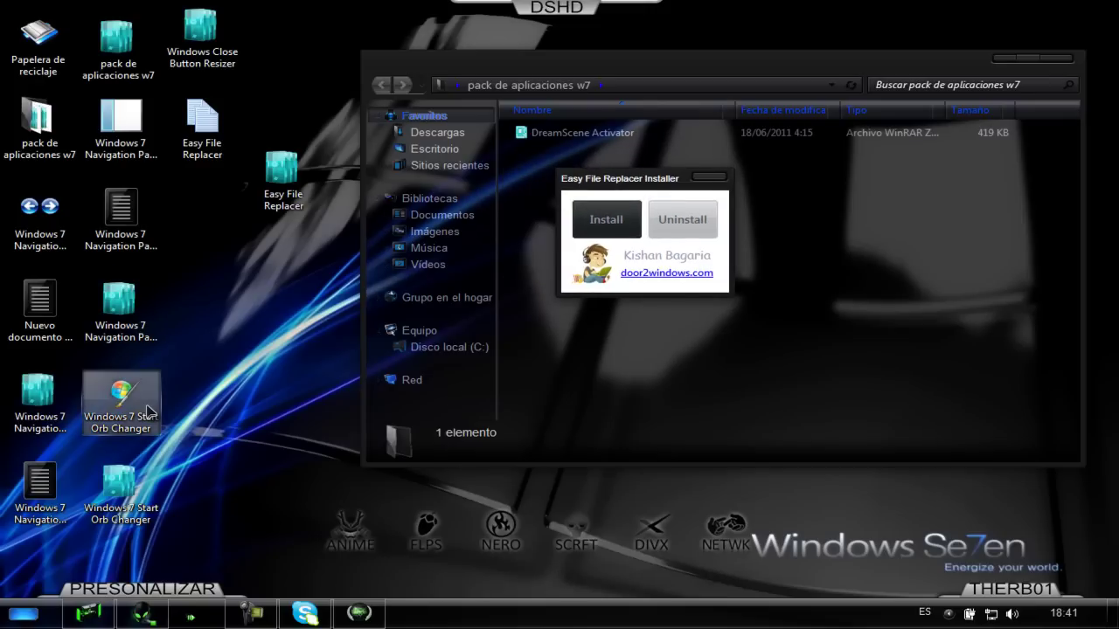
Close the Easy File Replacer Installer and extract the DreamScene Activator archive directly into the pack de aplicaciones w7 folder.
left_click(711, 180)
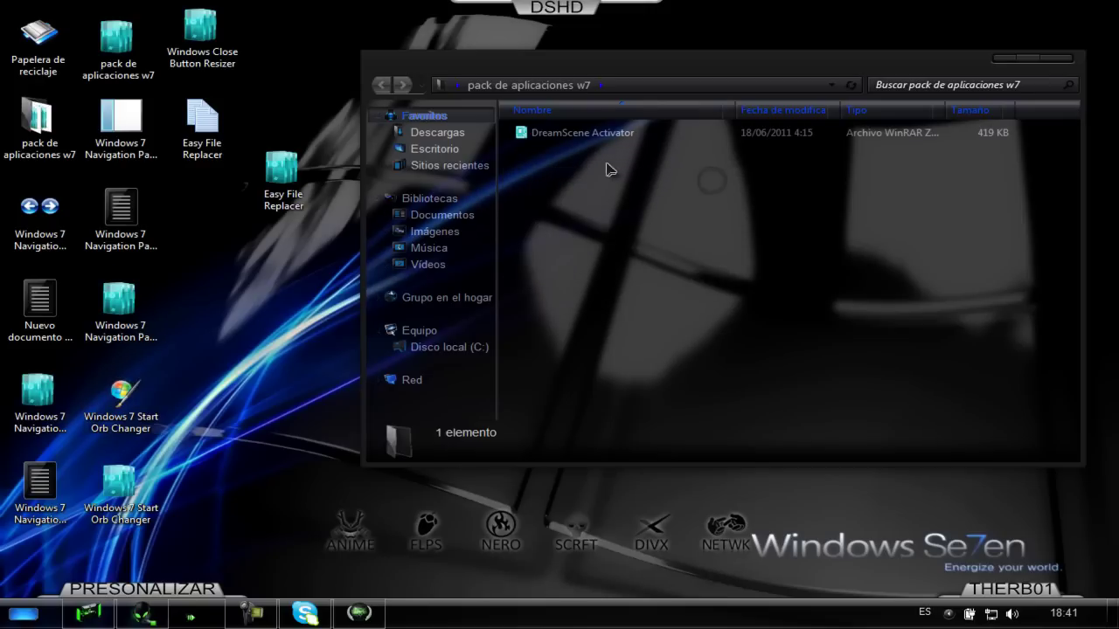
right_click(577, 144)
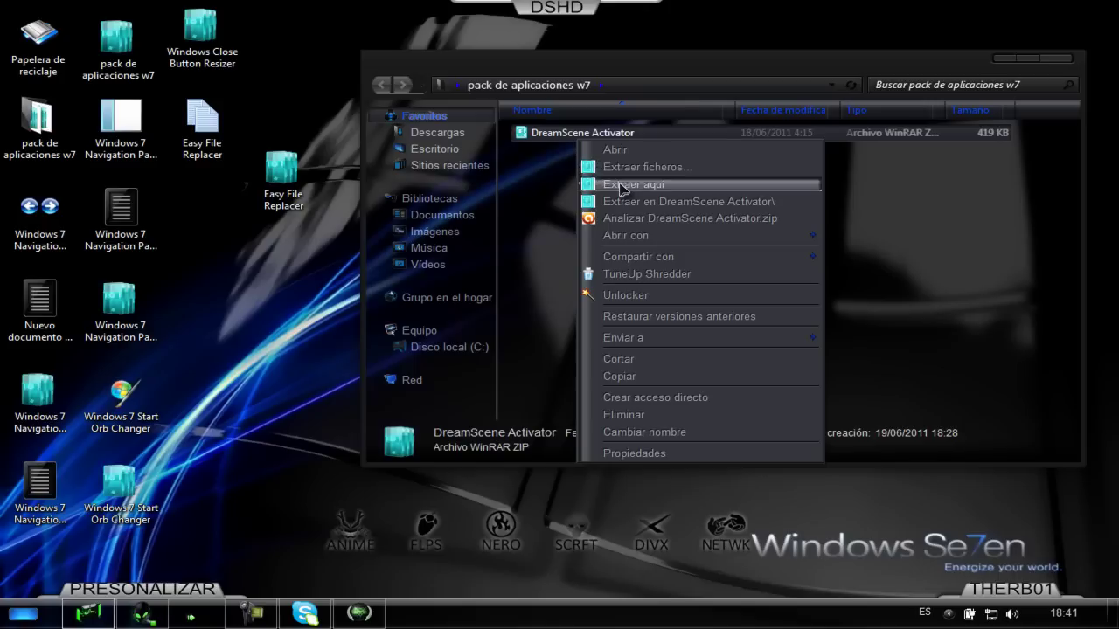
left_click(559, 188)
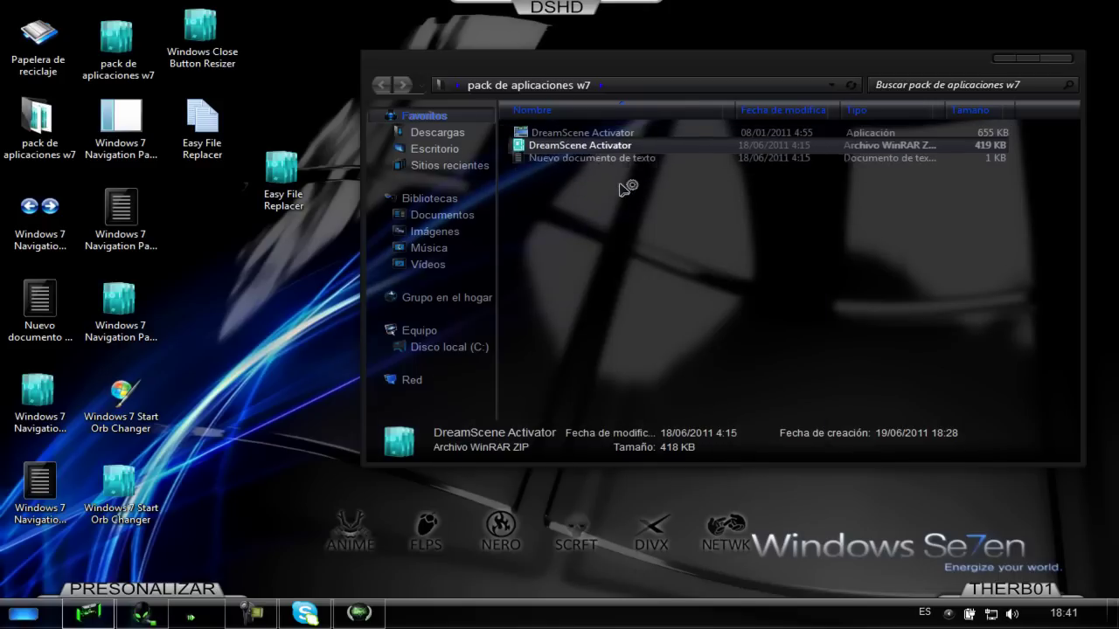
Run the extracted DreamScene Activator application as administrator to show its on/off switch, and close its window.
right_click(587, 137)
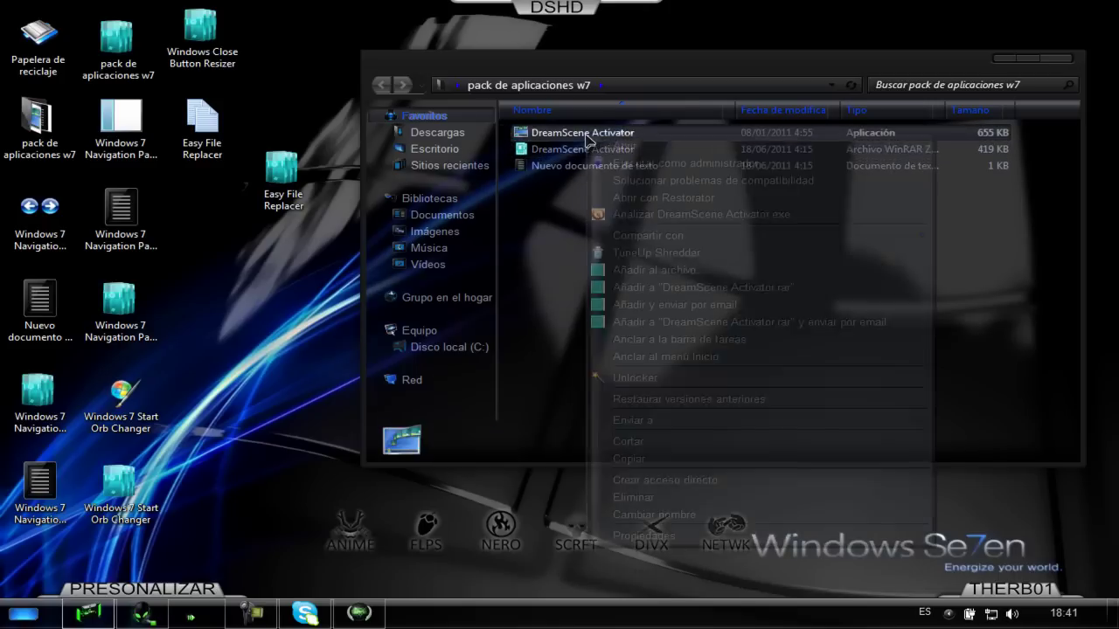
left_click(625, 164)
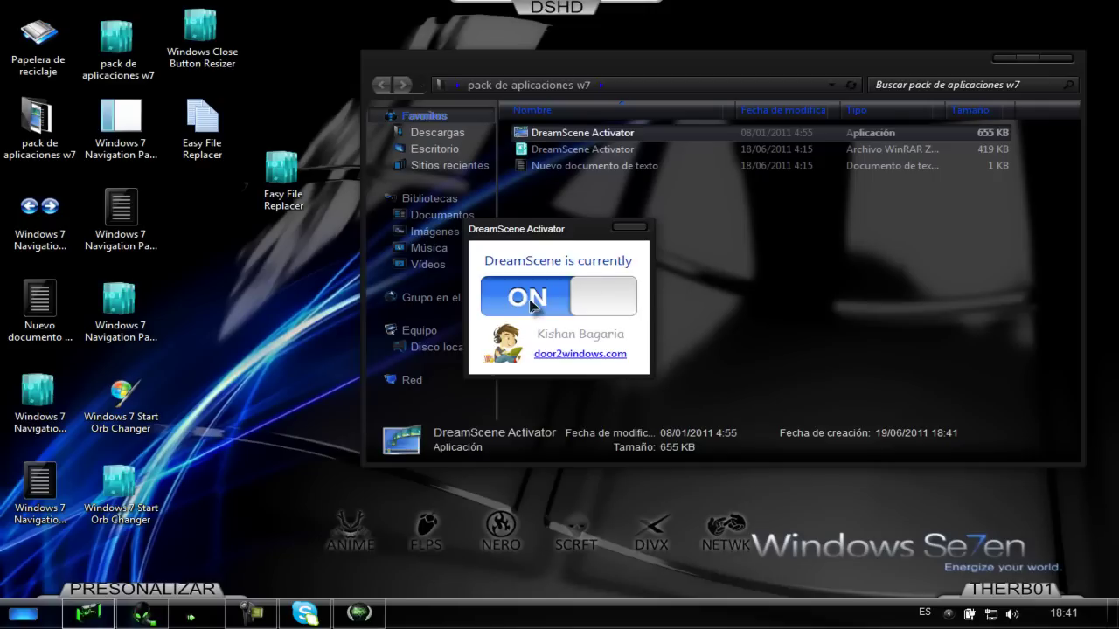
left_click(627, 229)
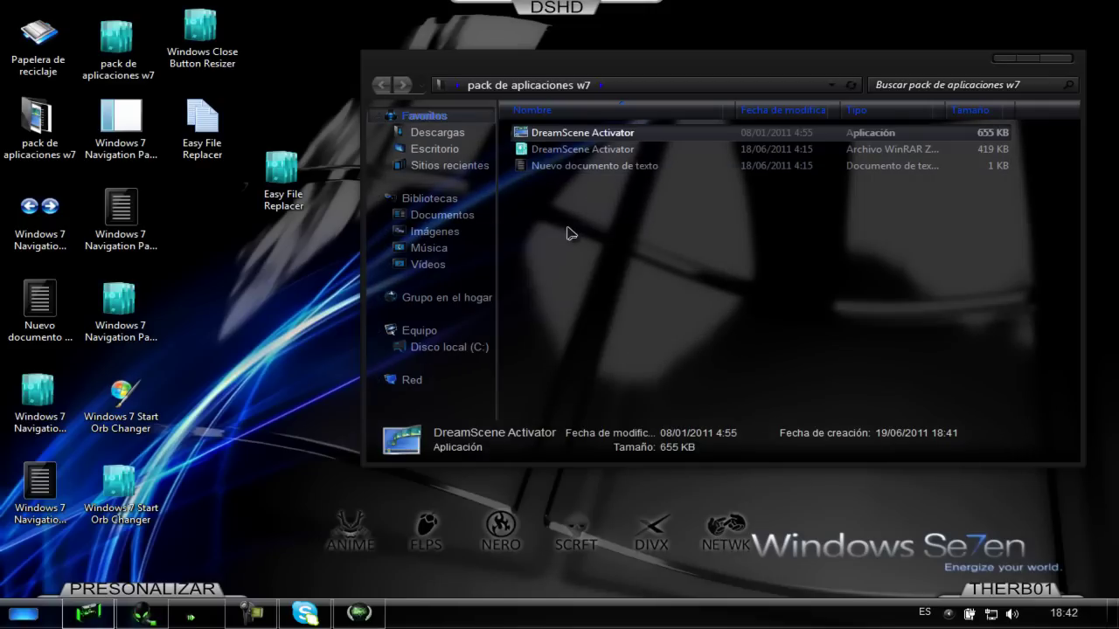
Set the Ubuntu video from the Vídeos library as the desktop background and close the folder window.
right_click(305, 288)
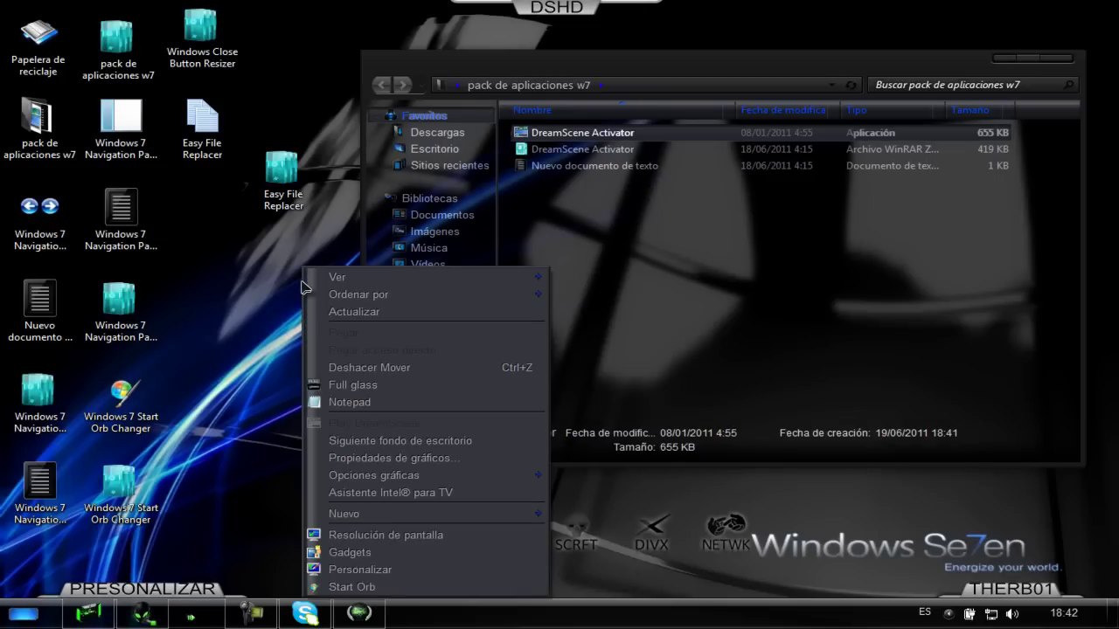
left_click(273, 301)
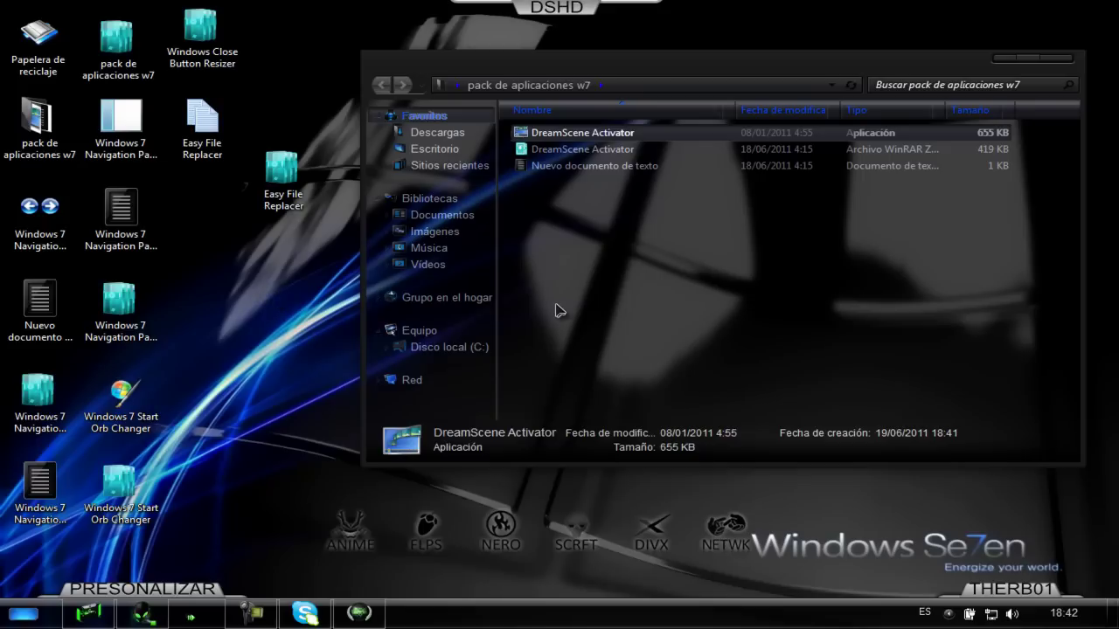
left_click(420, 265)
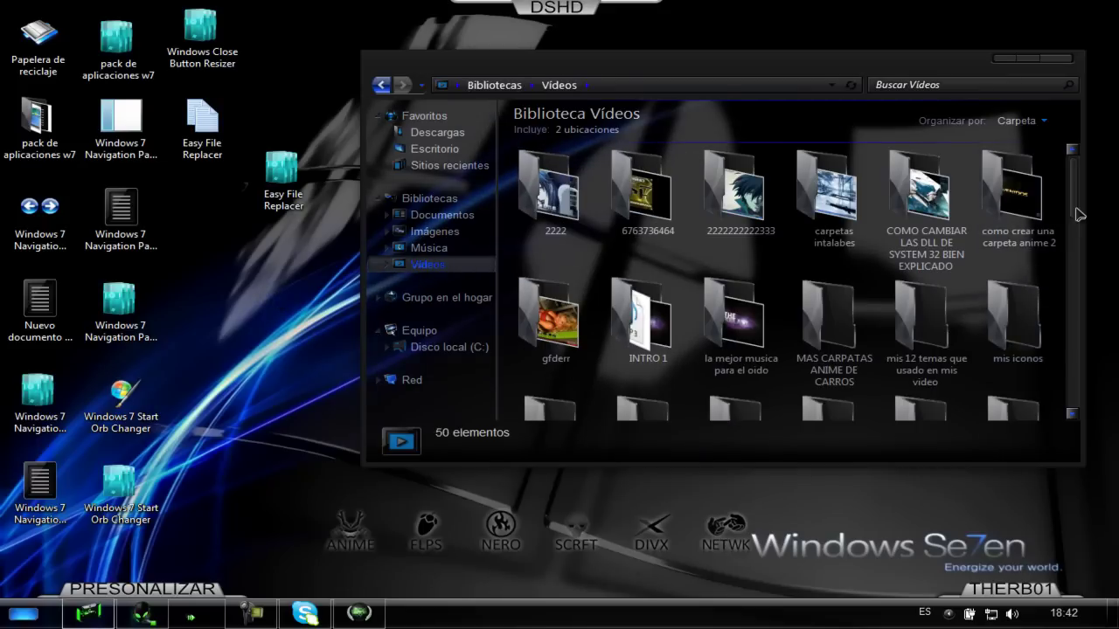
scroll(1080, 217, "down", 10)
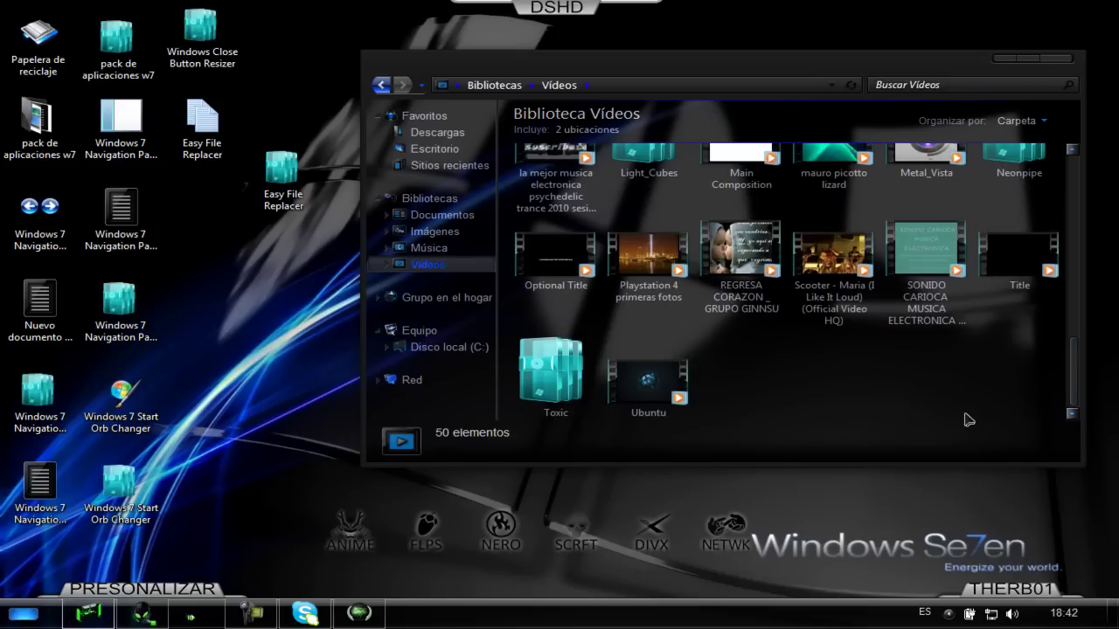
right_click(647, 410)
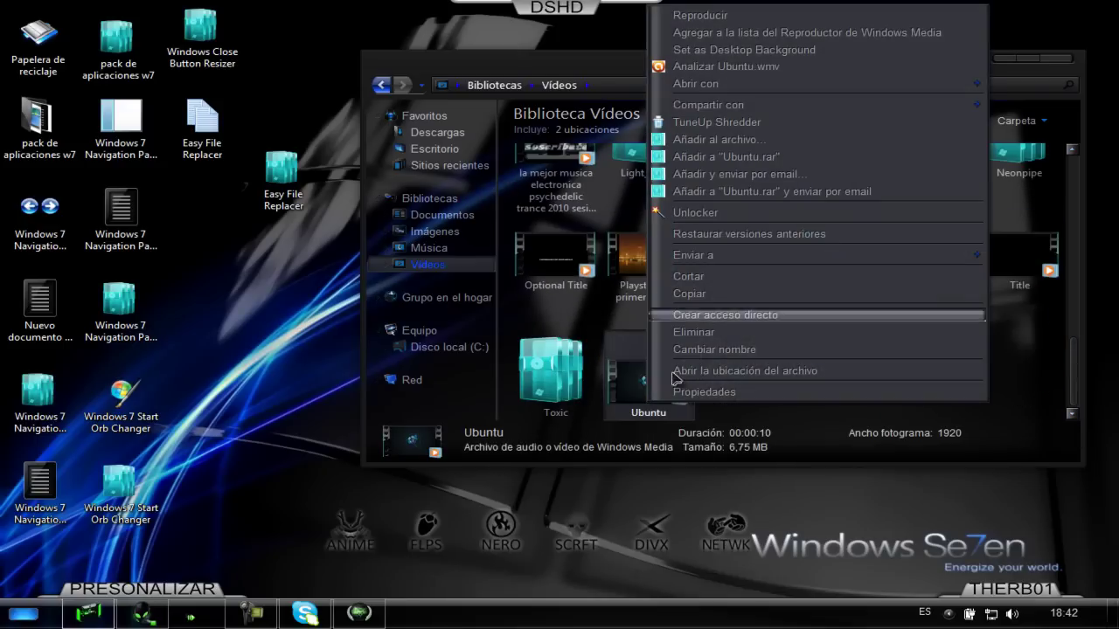
left_click(702, 53)
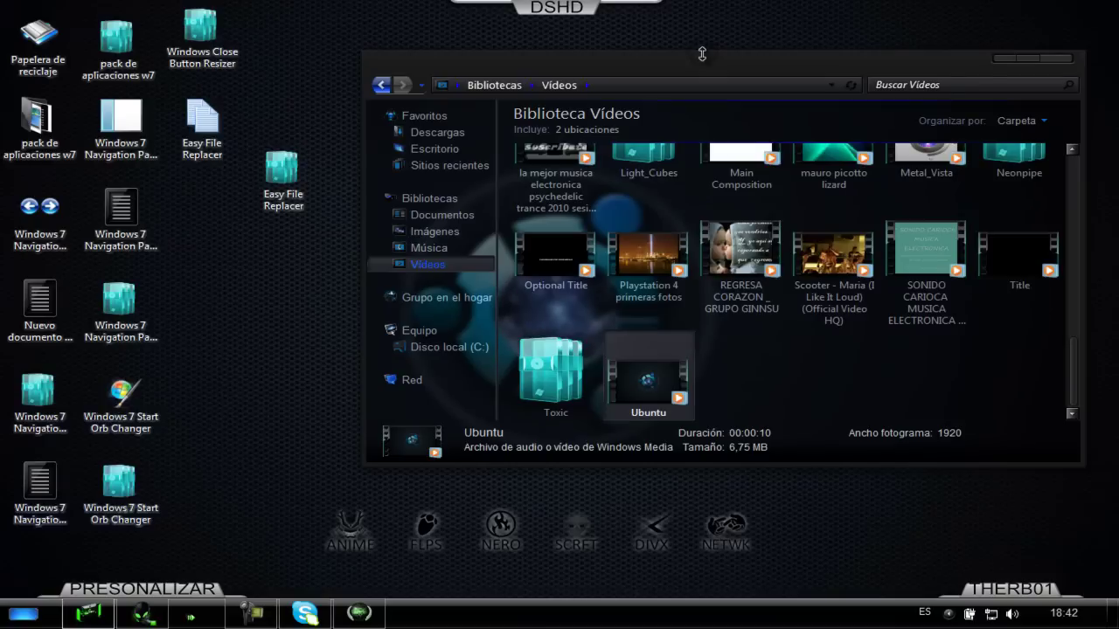
left_click(1058, 61)
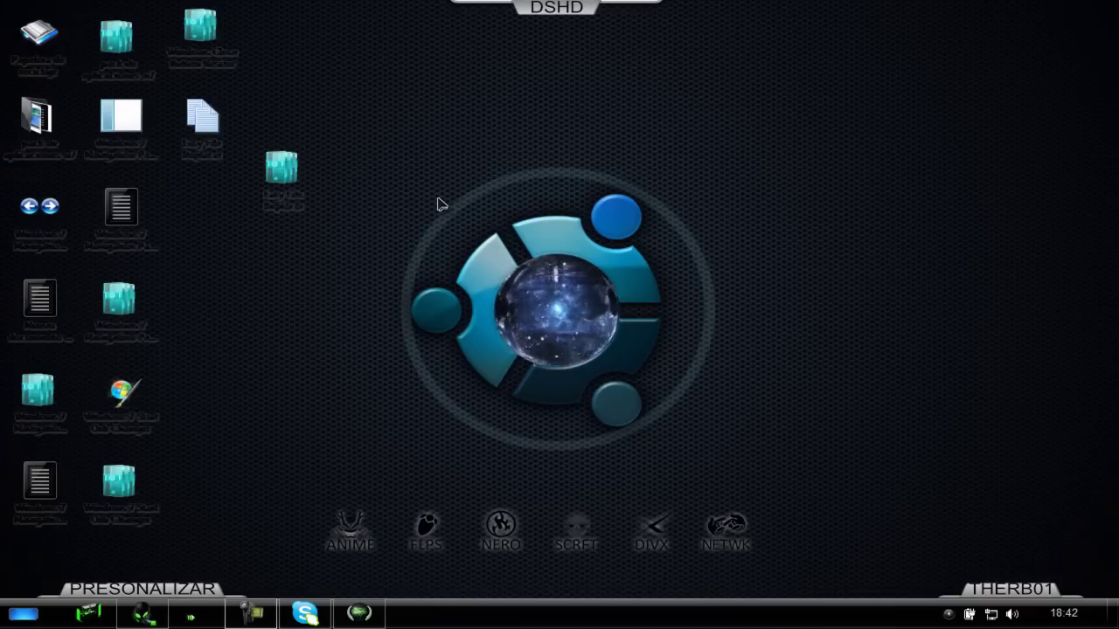
Delete the extracted tools, their archives, text documents and the pack folder from the desktop, keeping the pack archive and Windows Close Button Resizer.
left_click_drag(3, 553, 327, 122)
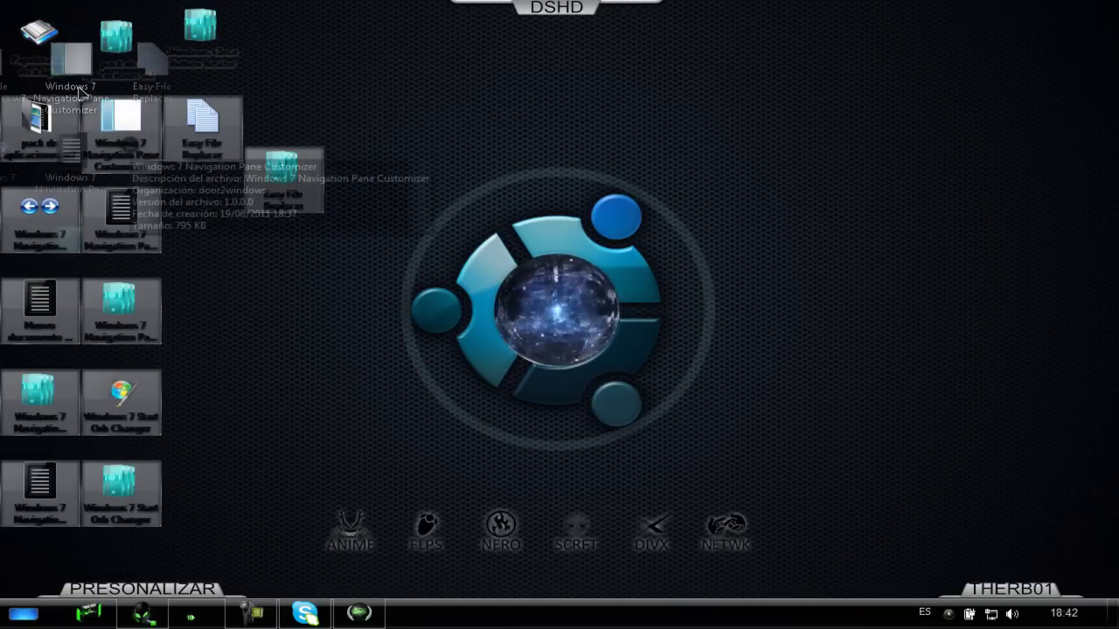
key("Delete")
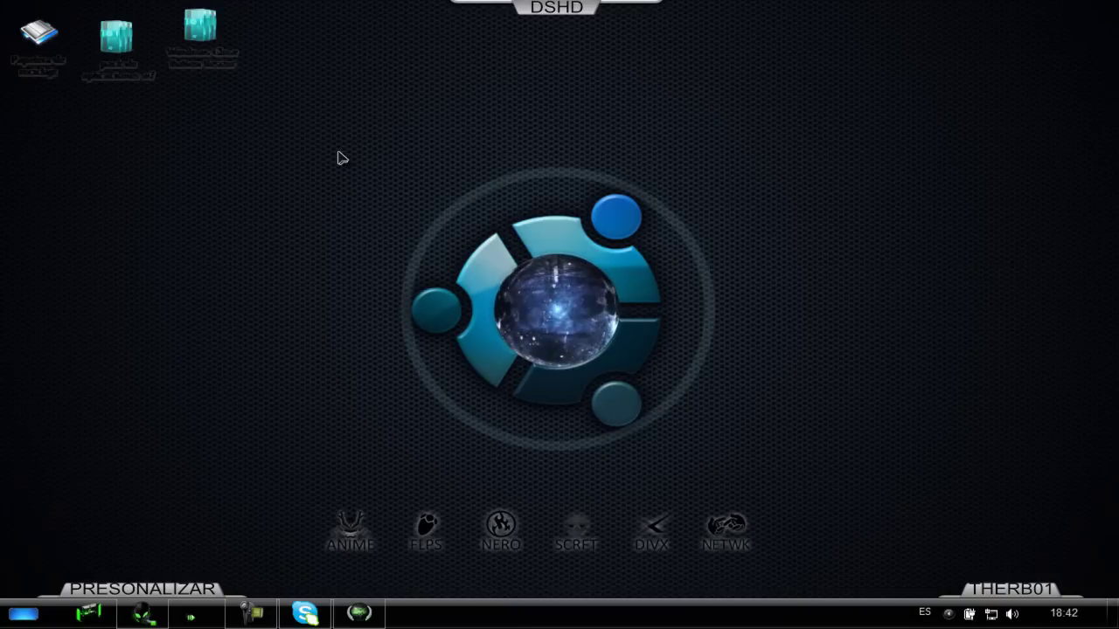
Examine the Start menu over the video wallpaper and dismiss it.
left_click(23, 616)
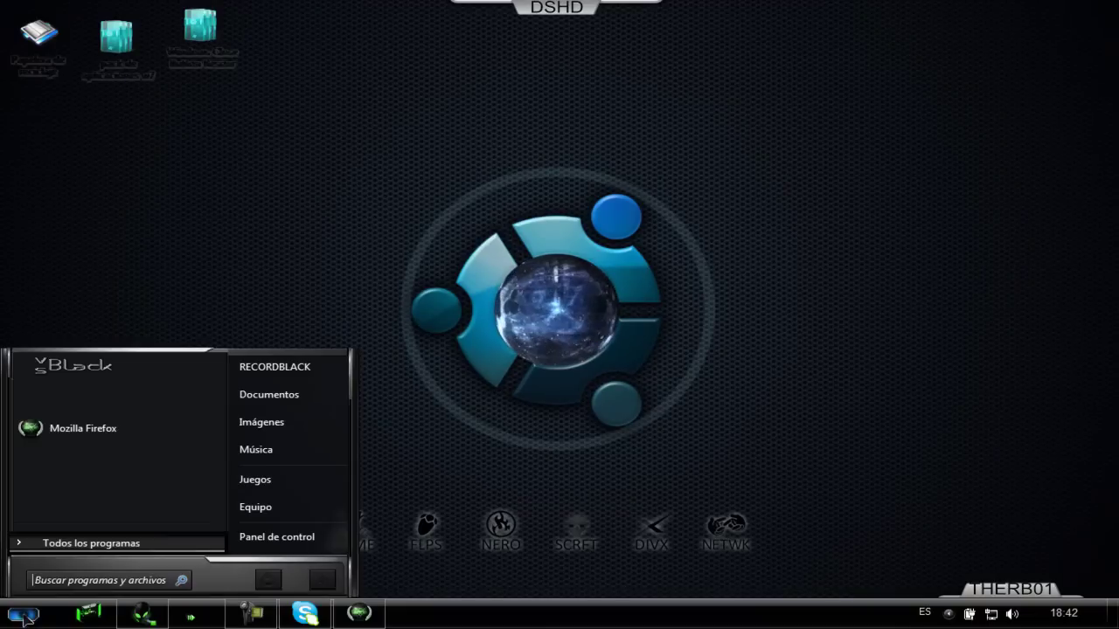
left_click(343, 252)
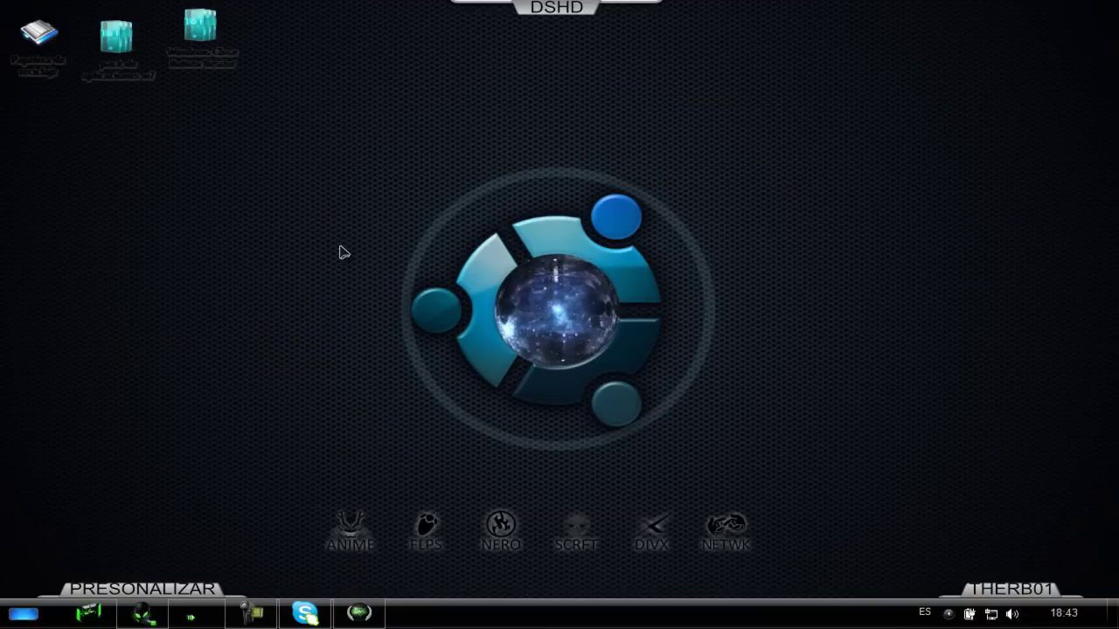